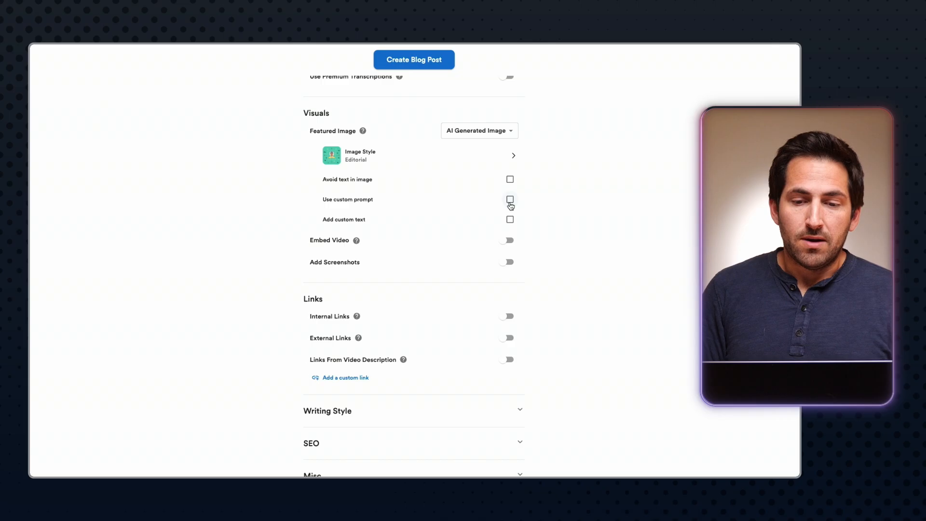
# Enable embedding the video and adding screenshots in the blog post's visuals settings
pyautogui.click(510, 200)
pyautogui.click(510, 200)
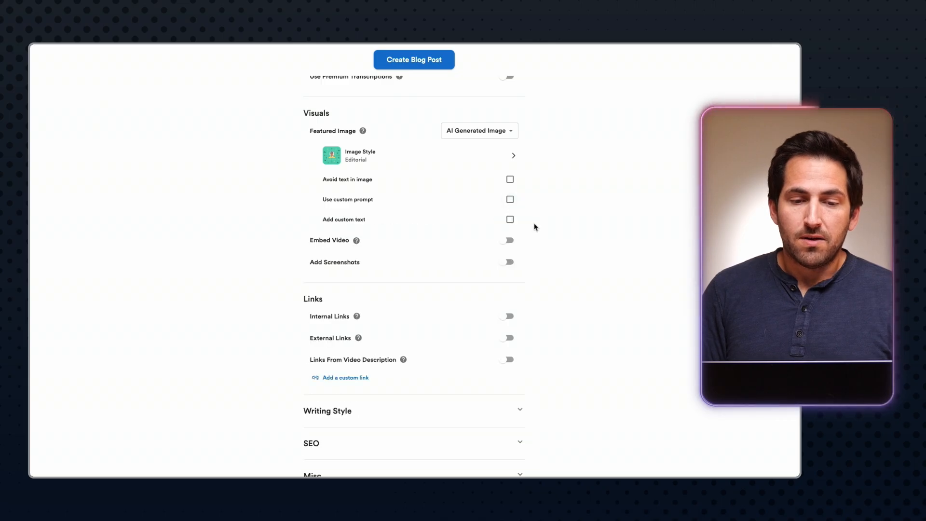
pyautogui.scroll(-1, 442, 204)
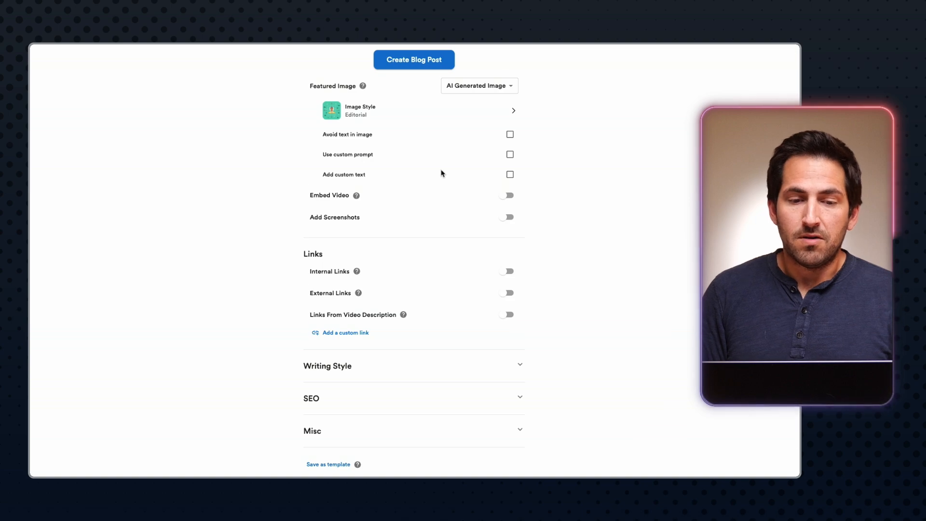
pyautogui.scroll(-1, 442, 174)
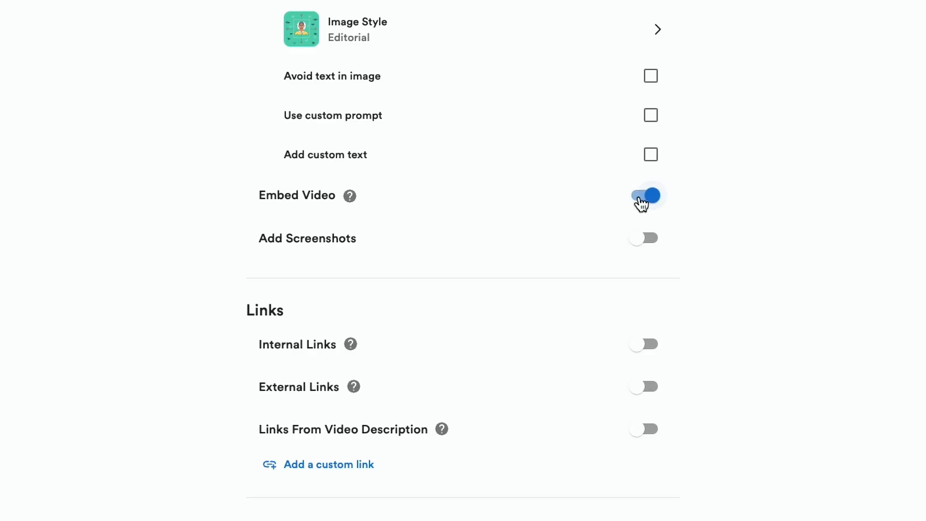
pyautogui.scroll(-2, 694, 138)
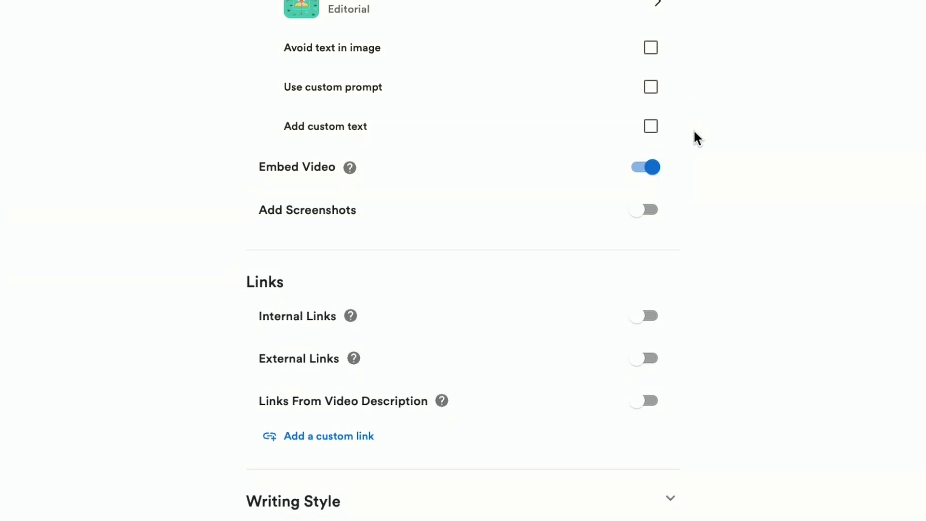
pyautogui.click(507, 168)
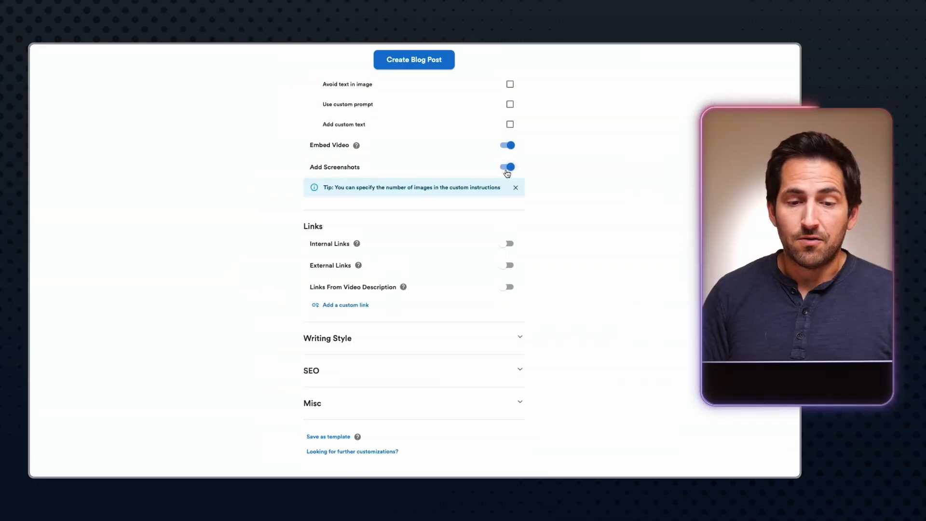
# Enable internal links, copy the VP Land homepage URL and submit it as the internal website with an entire-site scan
pyautogui.scroll(-1, 531, 149)
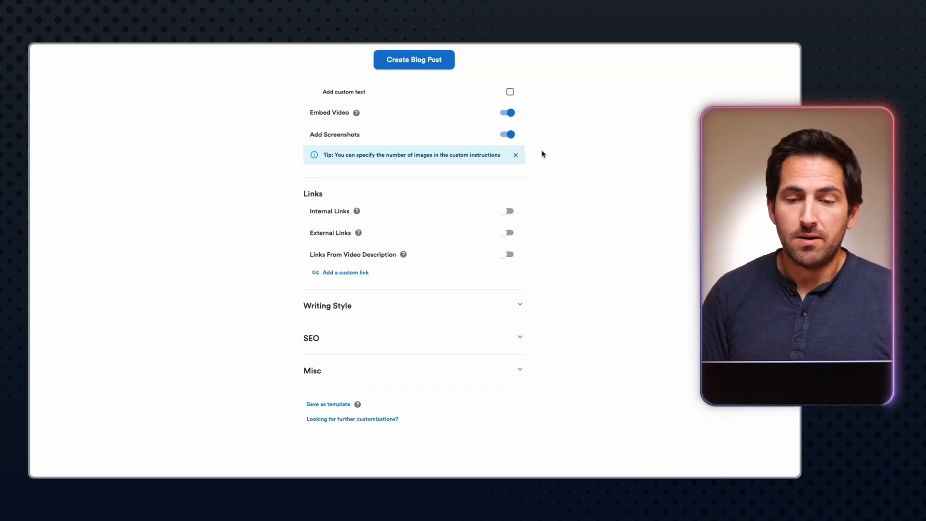
pyautogui.scroll(-1, 546, 156)
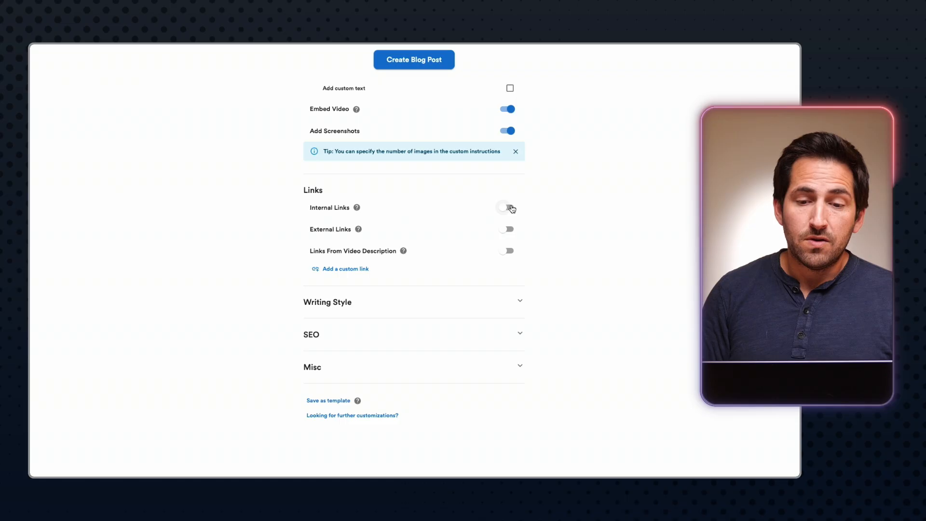
pyautogui.click(510, 209)
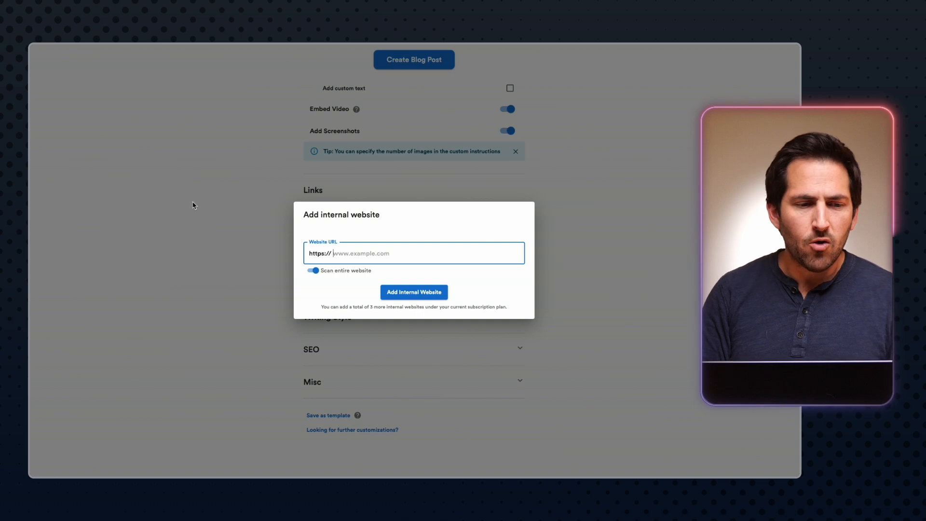
pyautogui.moveTo(31, 247)
pyautogui.click(82, 307)
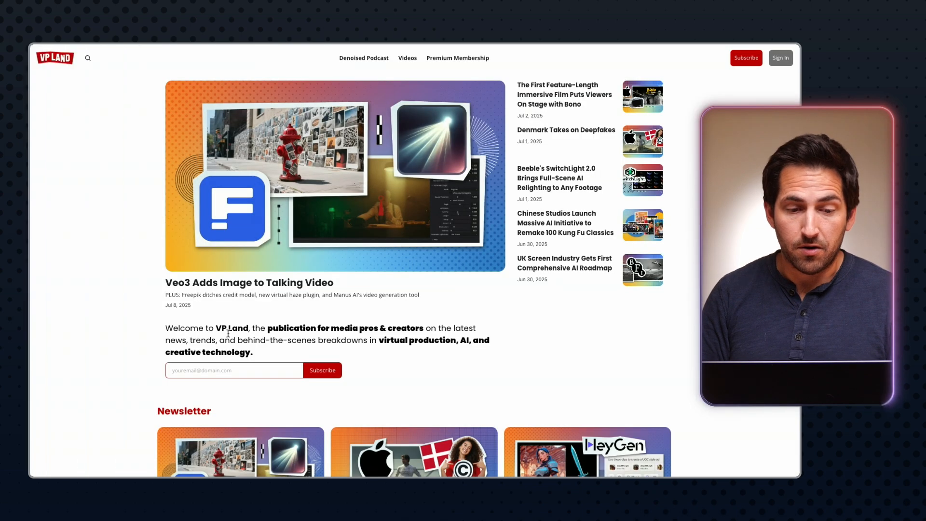
pyautogui.press('super+shift+c')
pyautogui.hotkey('ctrl', 'Tab')
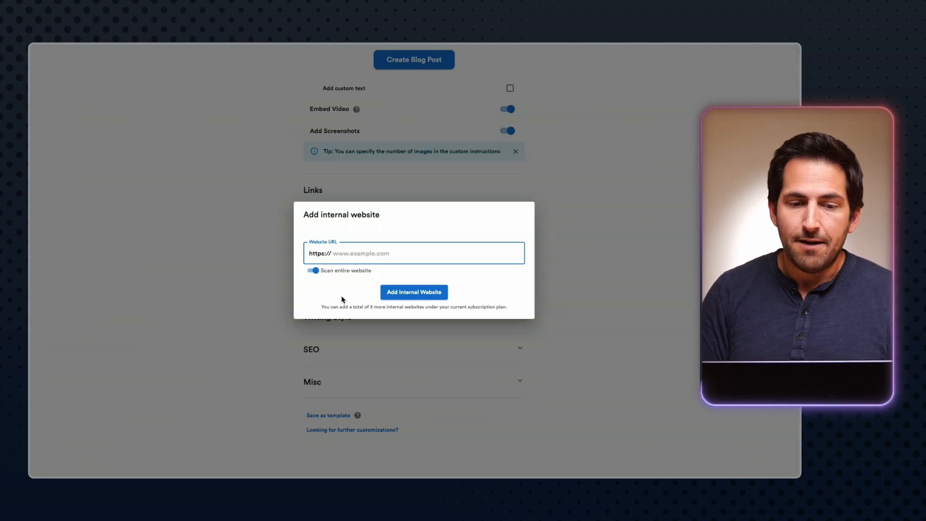
pyautogui.click(419, 296)
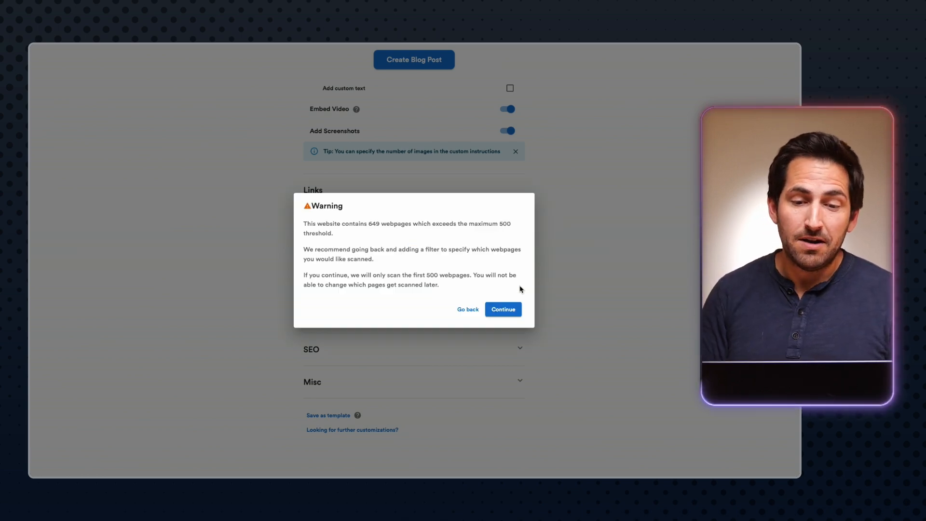
pyautogui.click(468, 309)
pyautogui.click(343, 259)
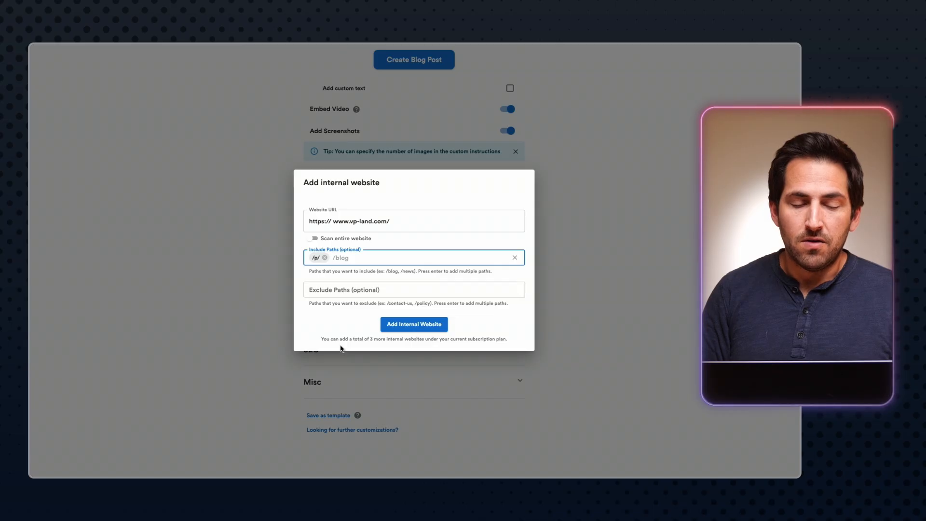
pyautogui.click(390, 328)
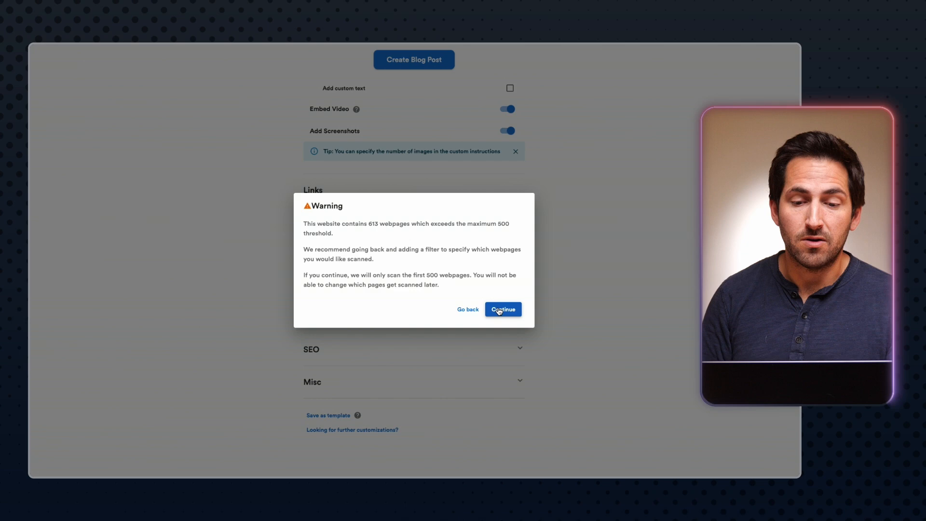
pyautogui.click(499, 310)
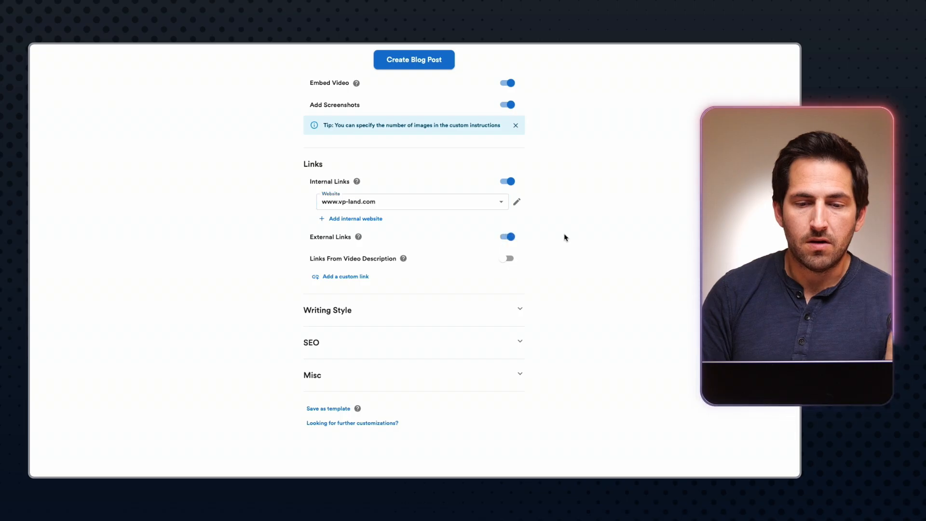
# Enable external links and video-description links, excluding the newsletter, playlist, descript, subscribe, home and social media links
pyautogui.scroll(-1, 569, 238)
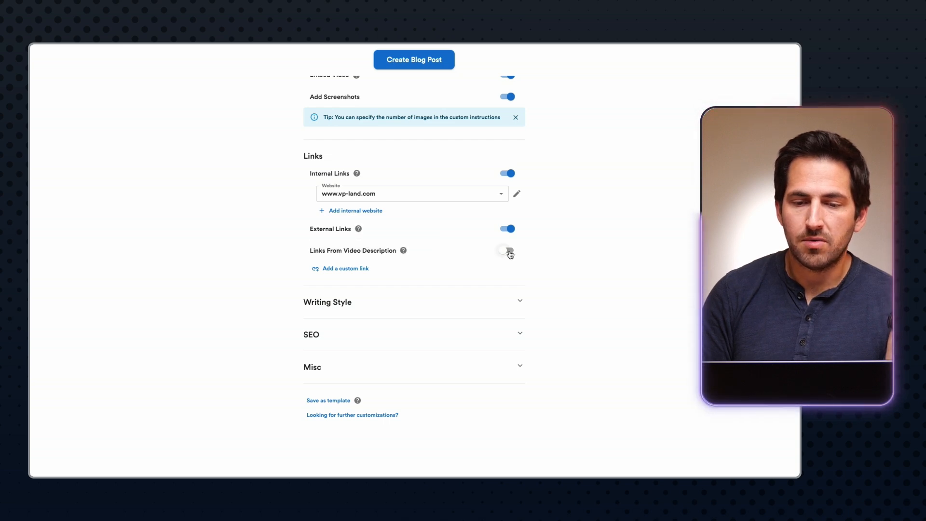
pyautogui.click(507, 251)
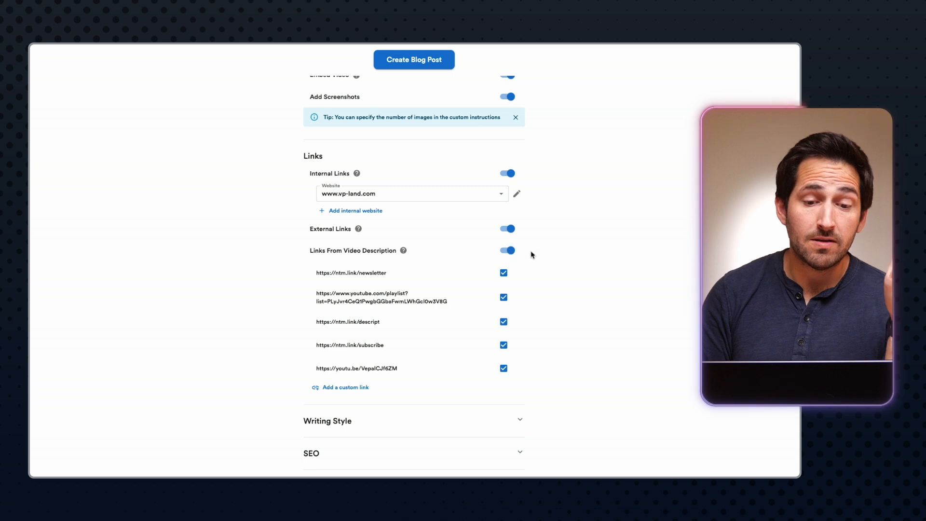
pyautogui.scroll(-3, 424, 297)
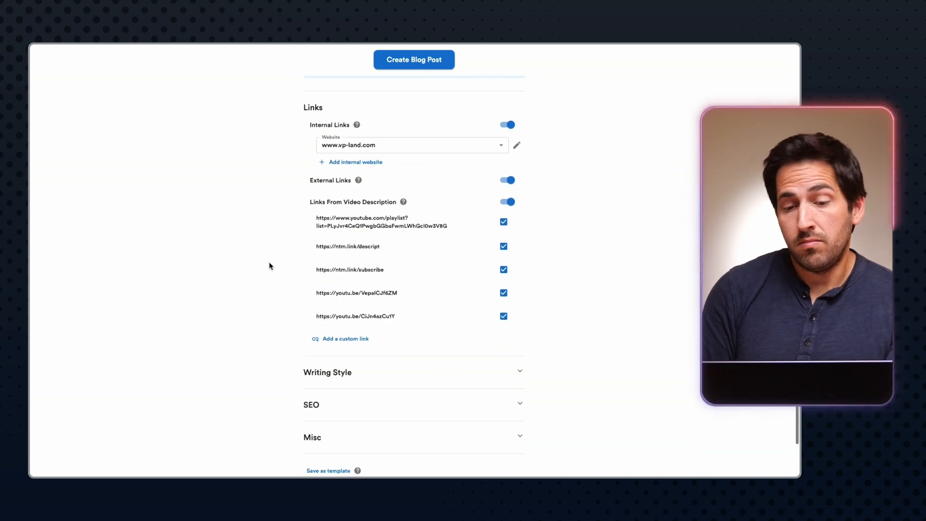
pyautogui.scroll(2, 371, 240)
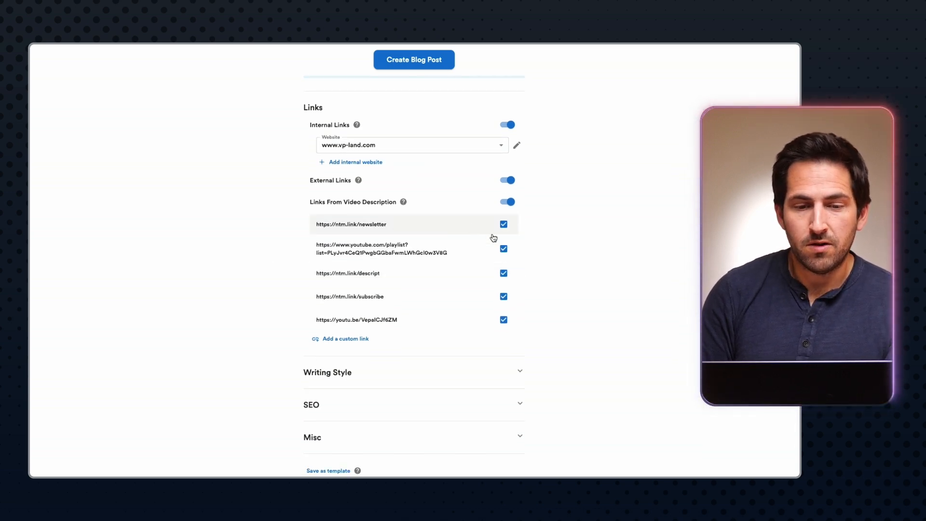
pyautogui.click(504, 224)
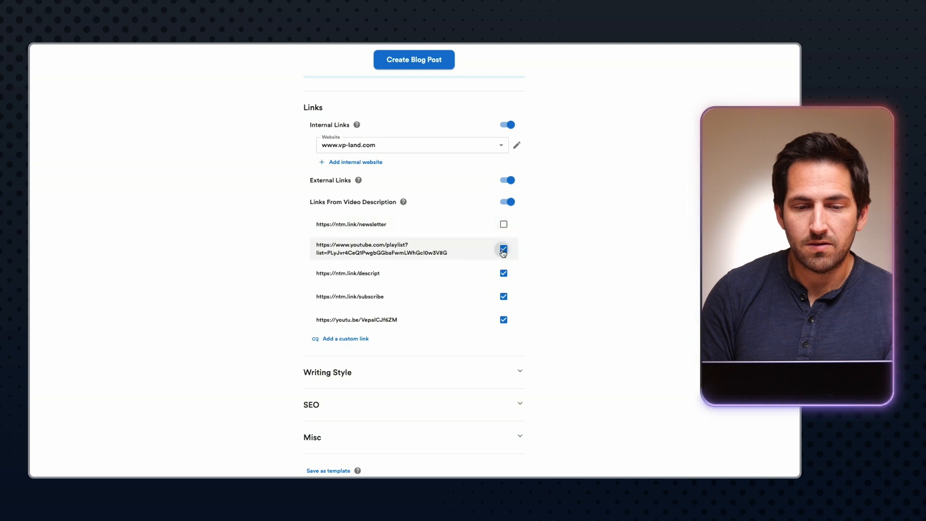
pyautogui.click(504, 249)
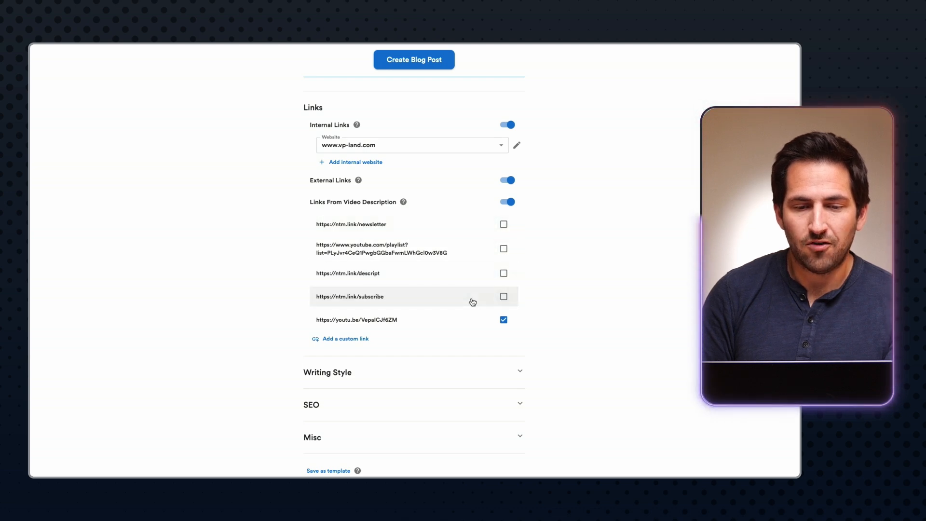
pyautogui.scroll(-1, 473, 302)
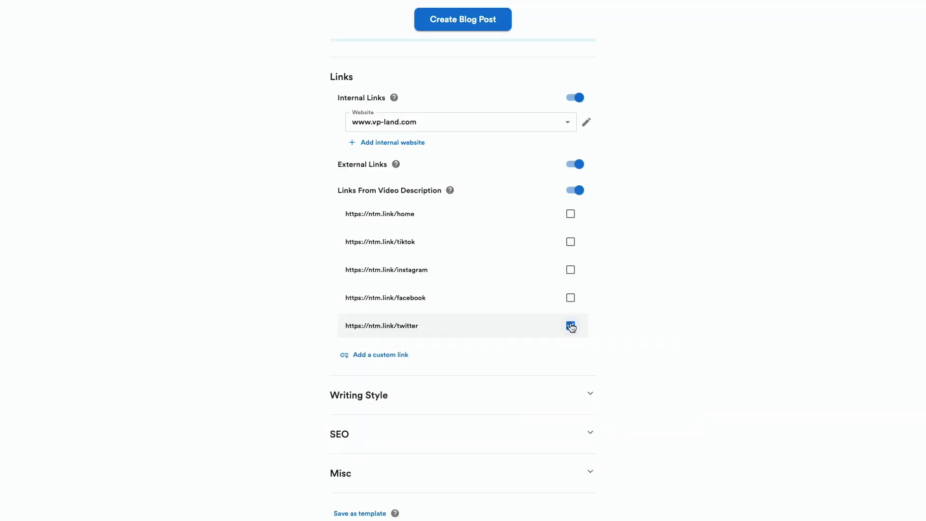
pyautogui.click(571, 325)
# Expand the writing style settings and view the source choices for adding a writing sample, then close them
pyautogui.scroll(-1, 555, 297)
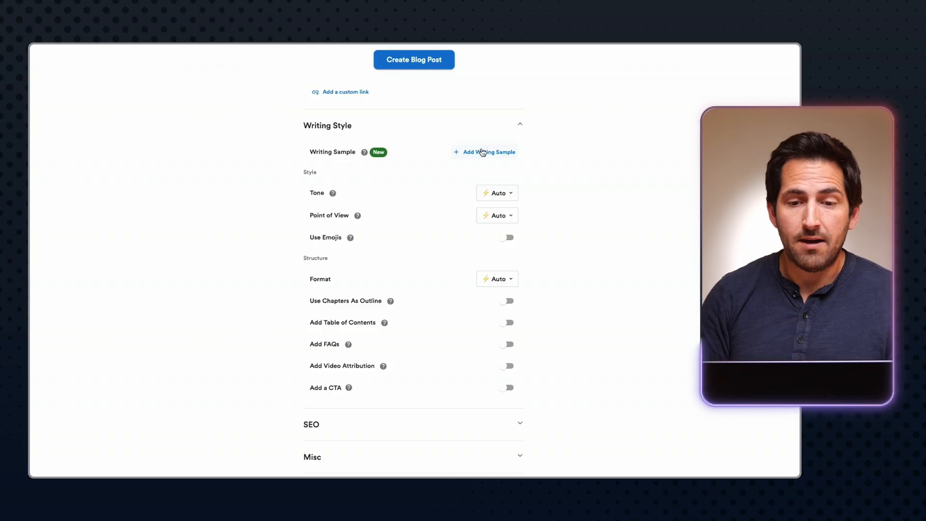
pyautogui.click(483, 152)
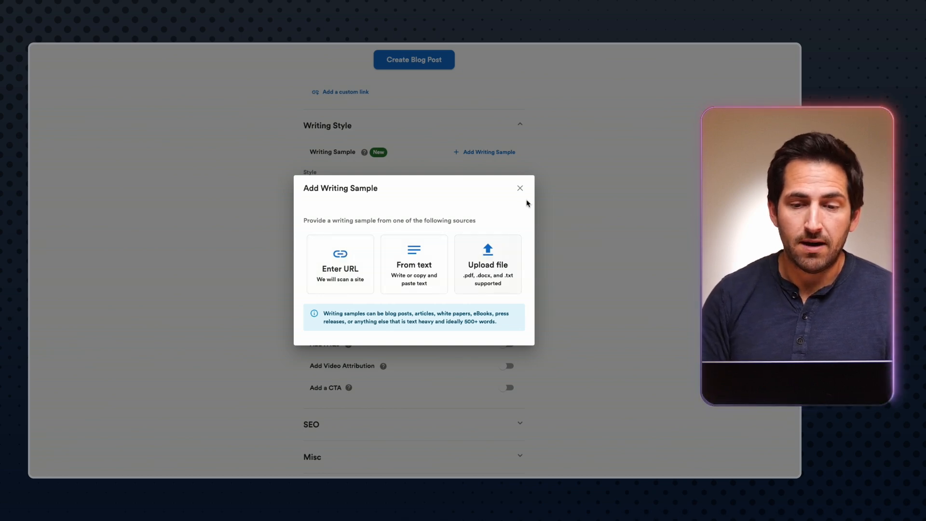
pyautogui.click(520, 188)
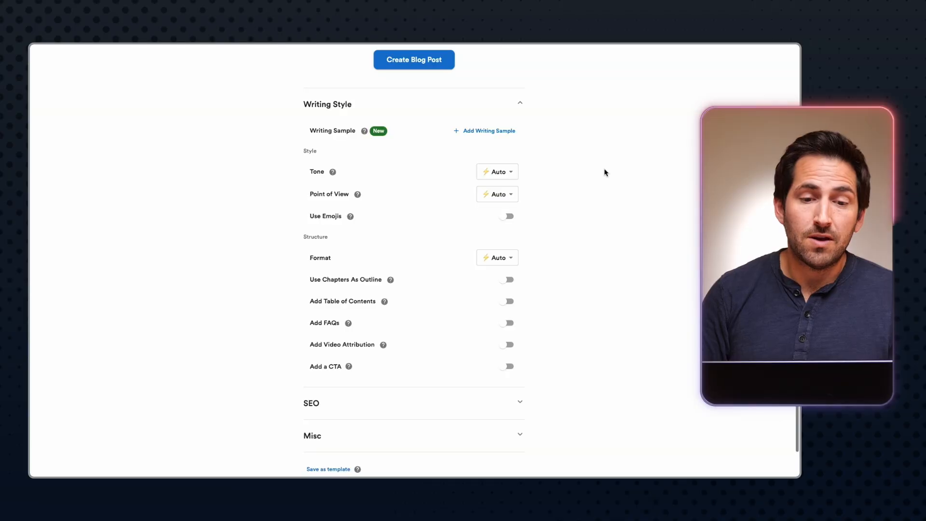
# Examine the available tone, point of view and format options in the writing style settings without changing them
pyautogui.scroll(-1, 605, 173)
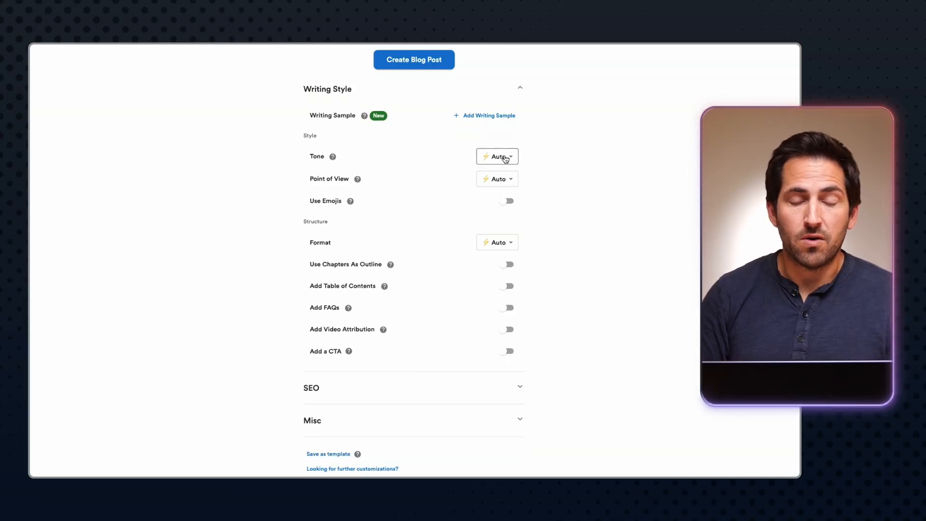
pyautogui.click(505, 158)
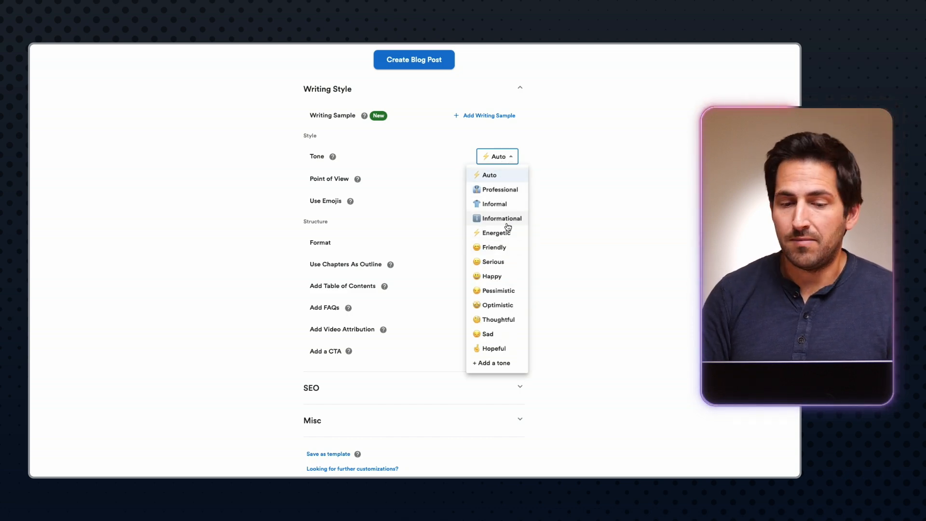
pyautogui.click(533, 170)
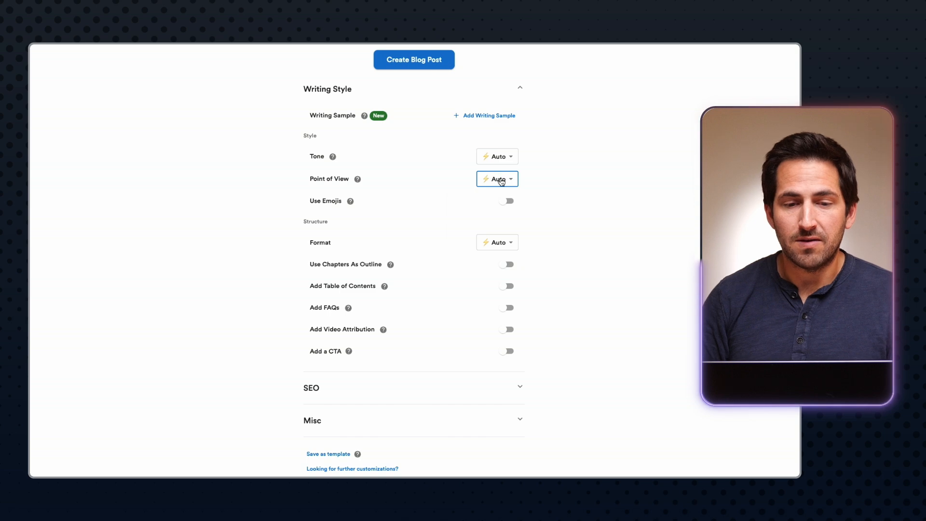
pyautogui.click(501, 181)
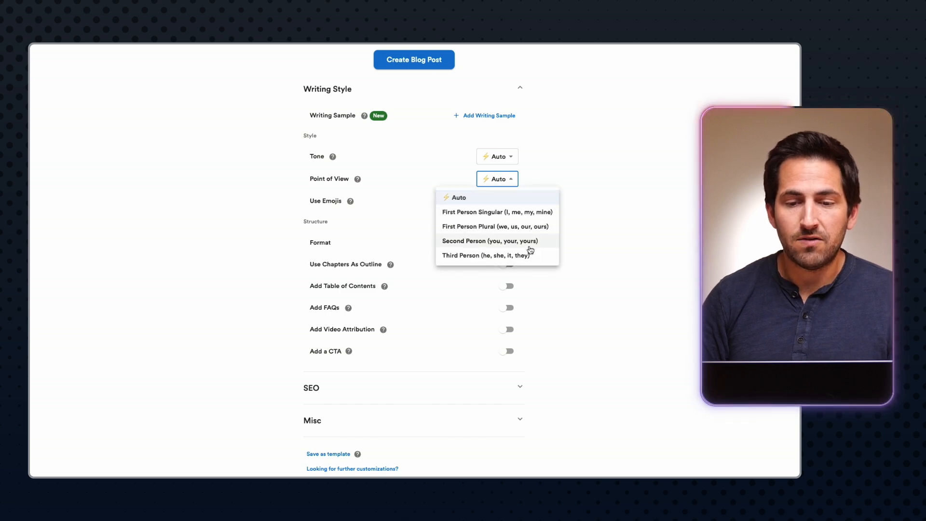
pyautogui.click(543, 182)
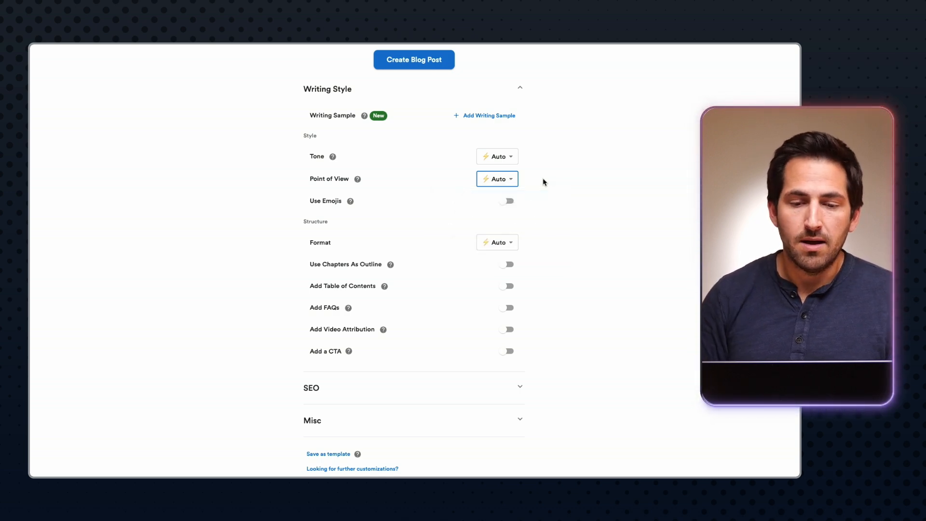
pyautogui.scroll(-1, 513, 188)
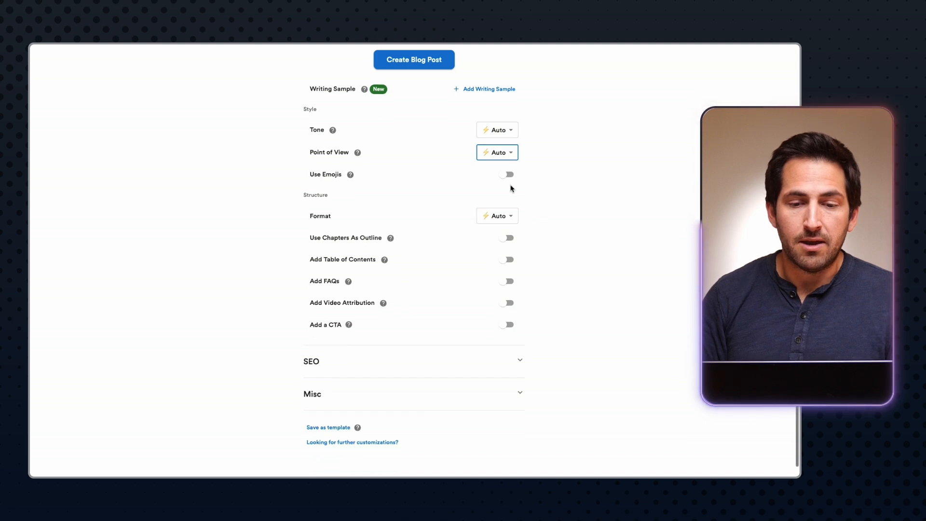
pyautogui.scroll(-1, 511, 179)
pyautogui.click(509, 191)
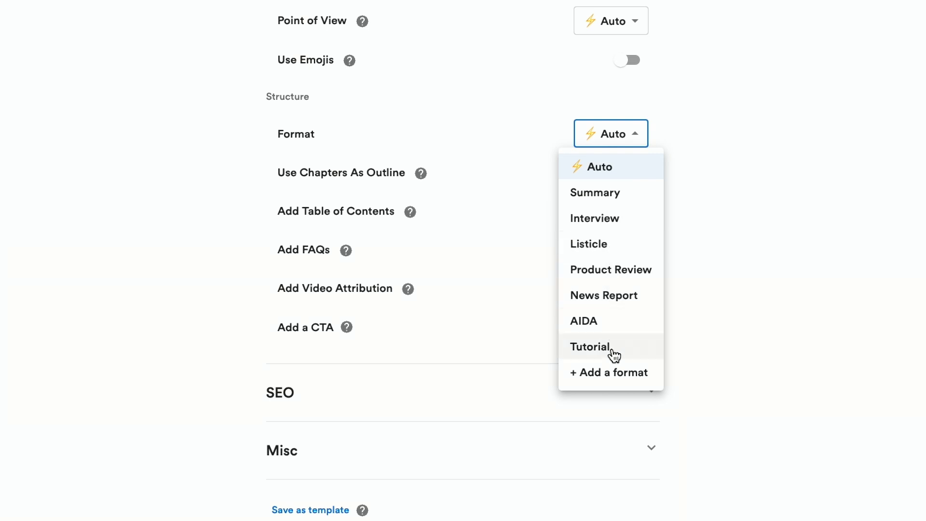
pyautogui.click(710, 147)
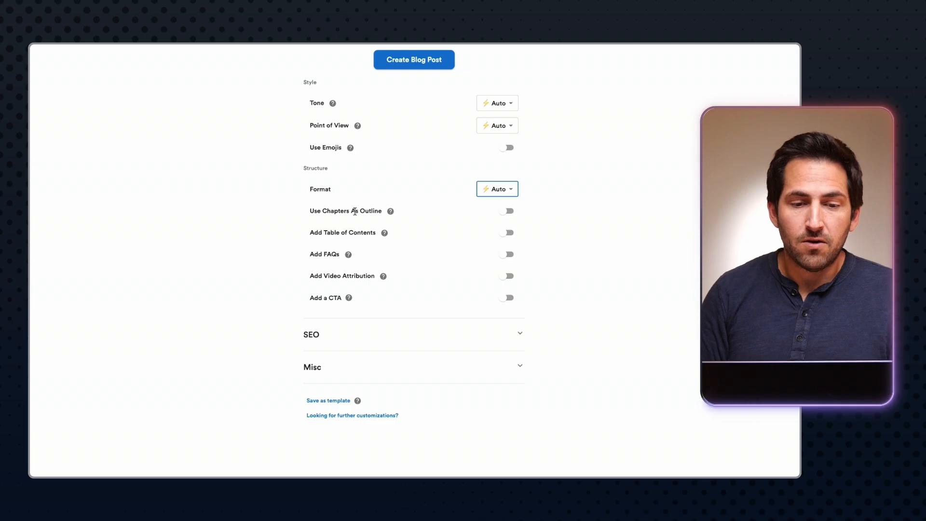
# Enable FAQs and a CTA for the blog post, and dismiss the call-to-action editor without adding one
pyautogui.moveTo(392, 213)
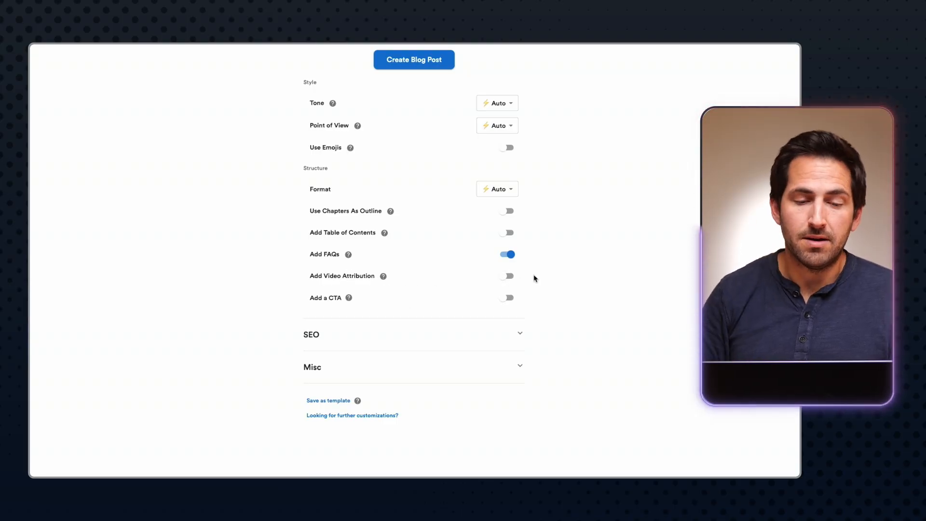
pyautogui.click(507, 298)
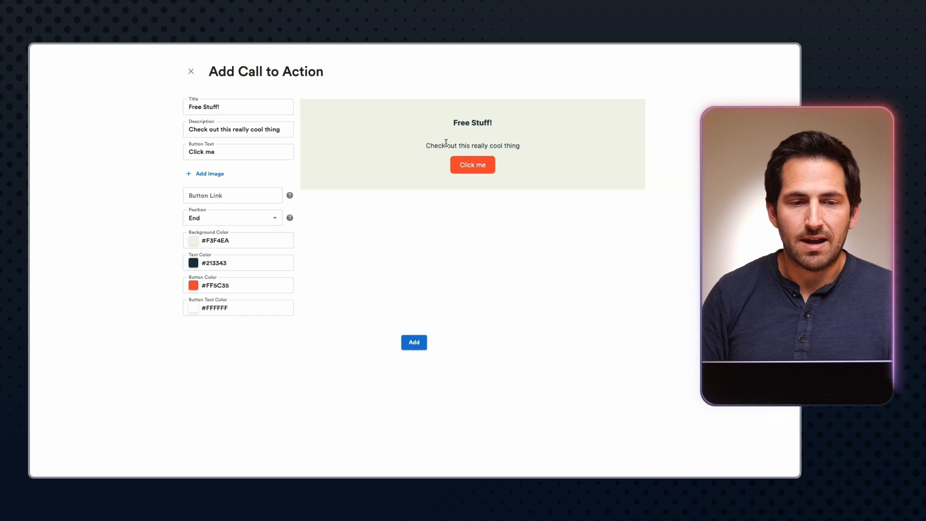
pyautogui.click(191, 72)
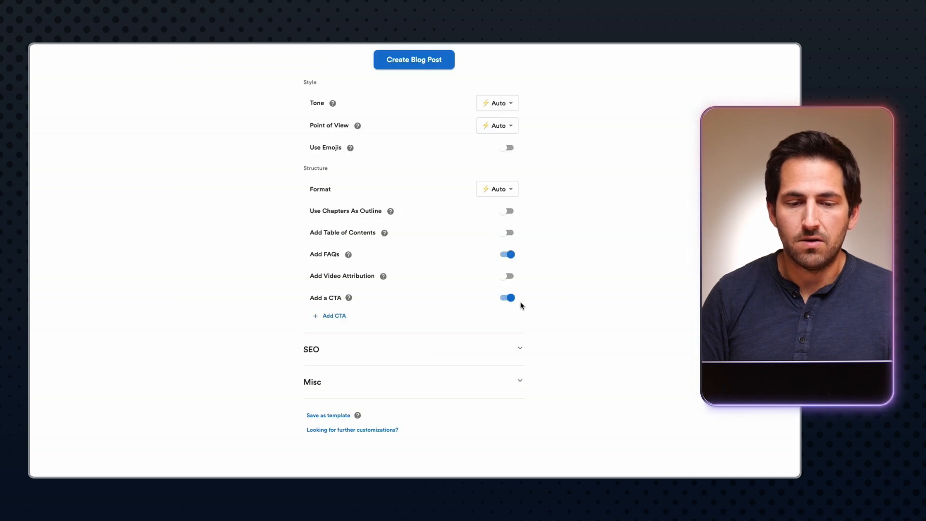
# Disable the CTA for the blog post and expand the SEO and Misc settings, leaving the primary keyphrase empty
pyautogui.click(508, 298)
pyautogui.click(519, 331)
pyautogui.scroll(-1, 415, 335)
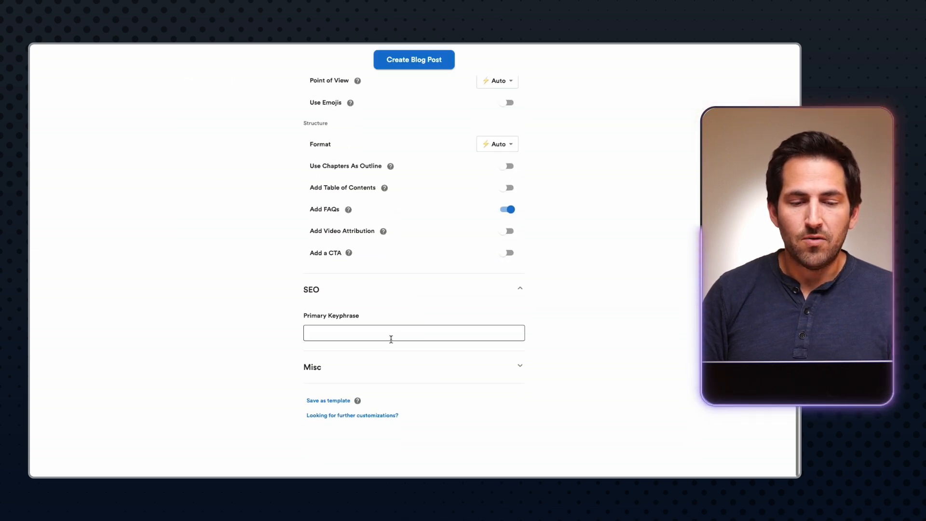
pyautogui.click(390, 333)
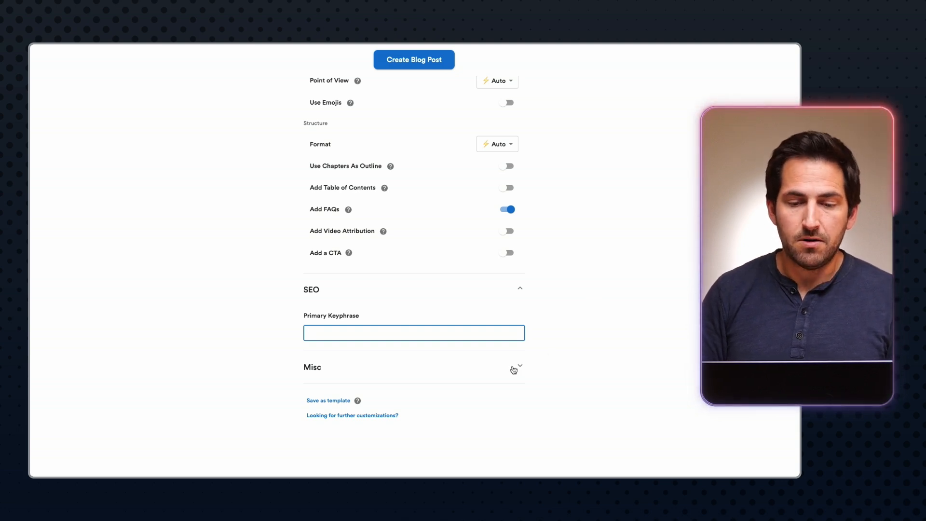
pyautogui.click(514, 370)
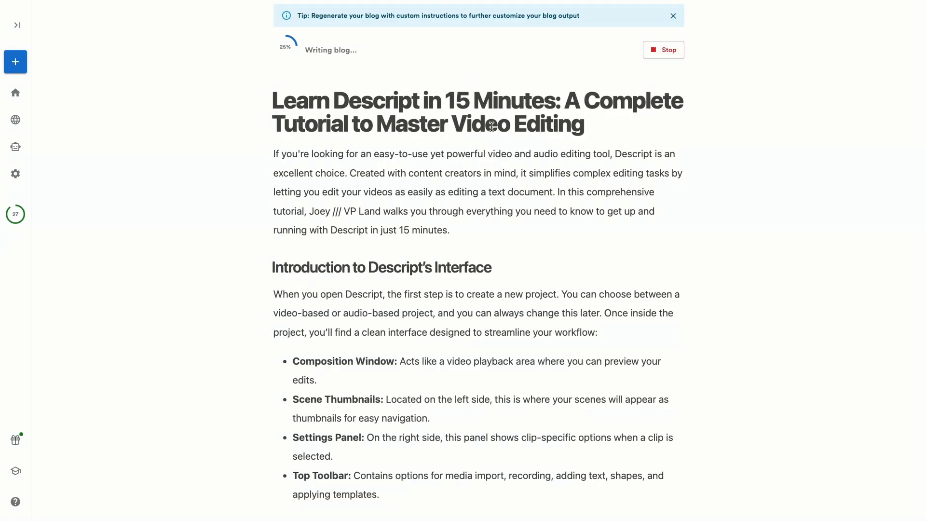
# Dismiss the notice about editing during generation and skim the opening sections of the blog draft
pyautogui.click(503, 160)
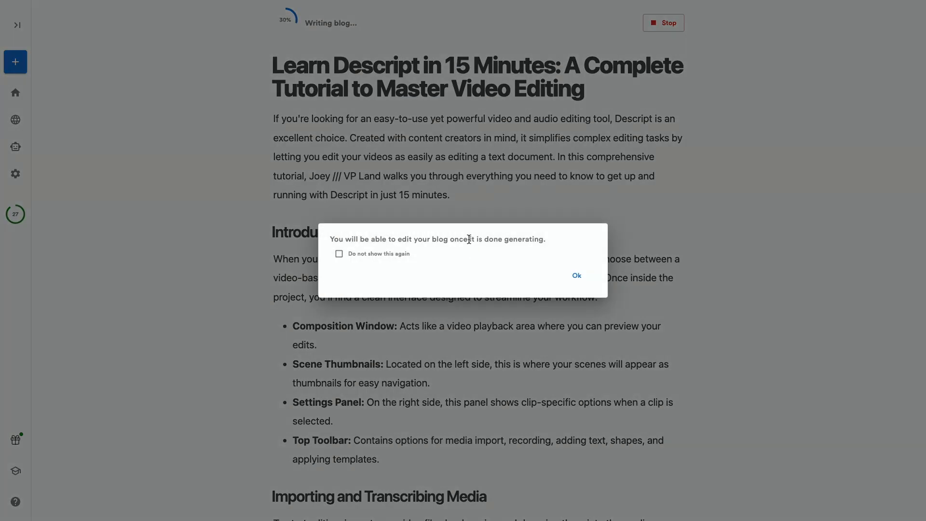
pyautogui.click(574, 278)
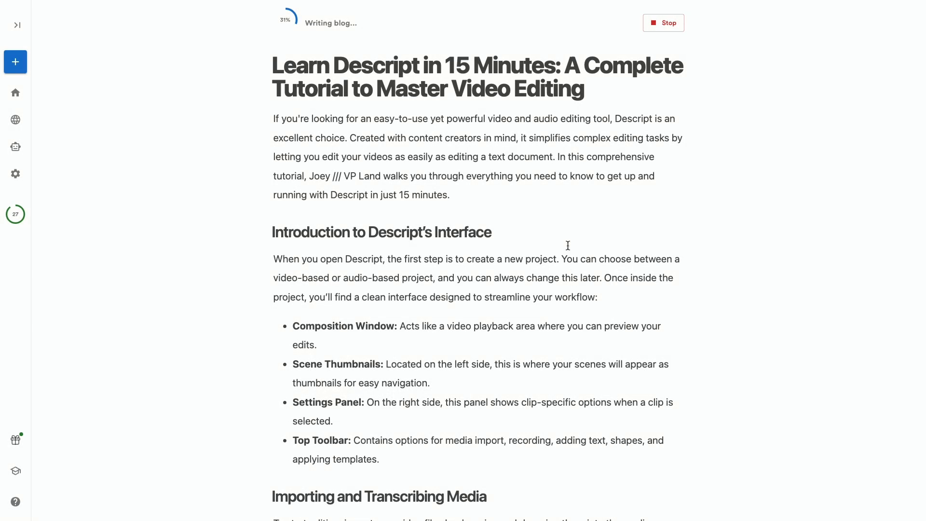
pyautogui.scroll(-8, 557, 226)
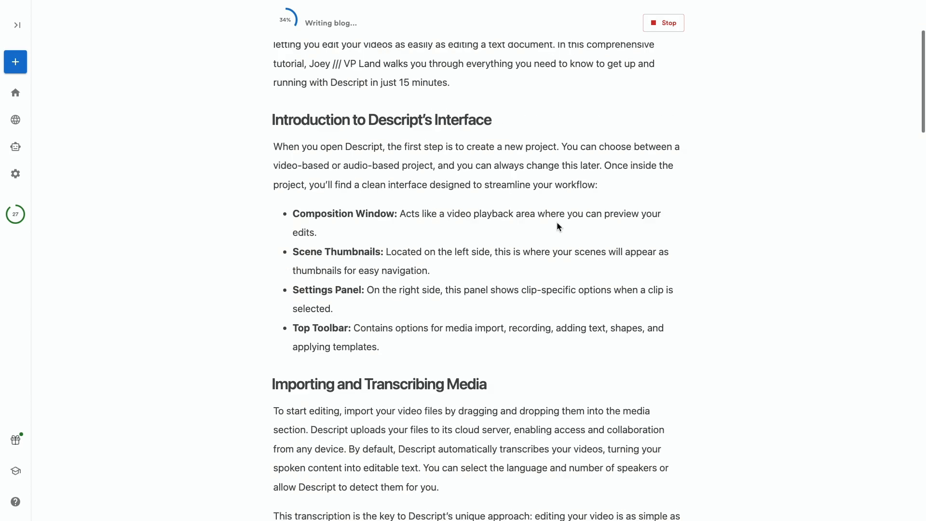
pyautogui.scroll(3, 558, 224)
pyautogui.scroll(-2, 558, 224)
pyautogui.scroll(-1, 557, 223)
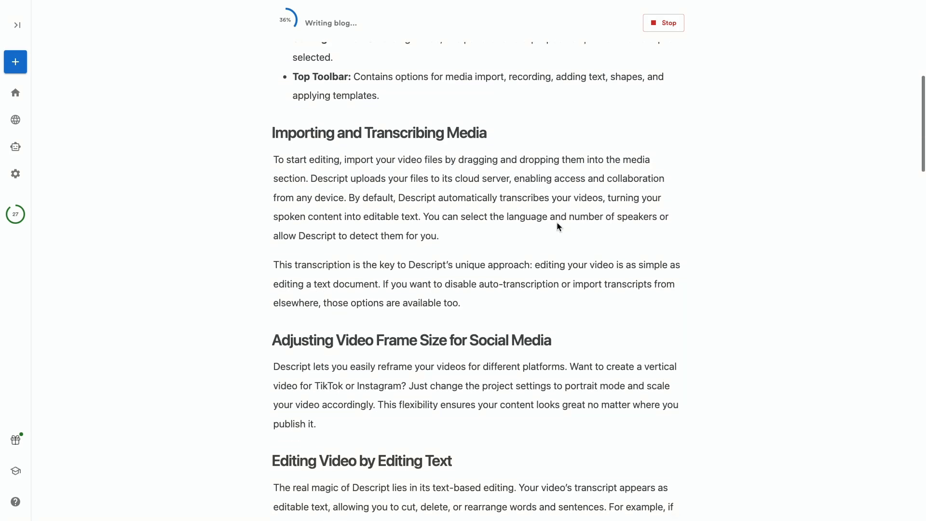
pyautogui.scroll(8, 558, 224)
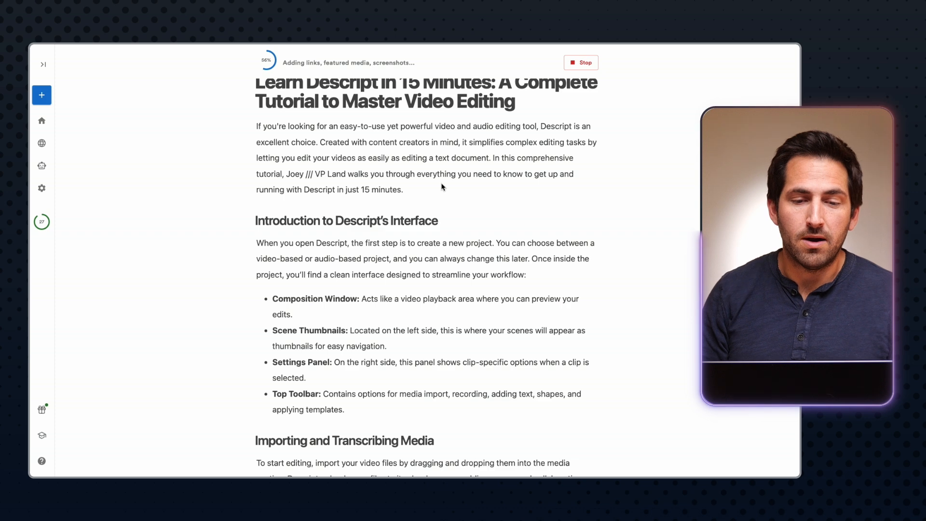
# Read through the blog draft from the interface introduction to the Frequently Asked Questions section
pyautogui.scroll(-5, 442, 187)
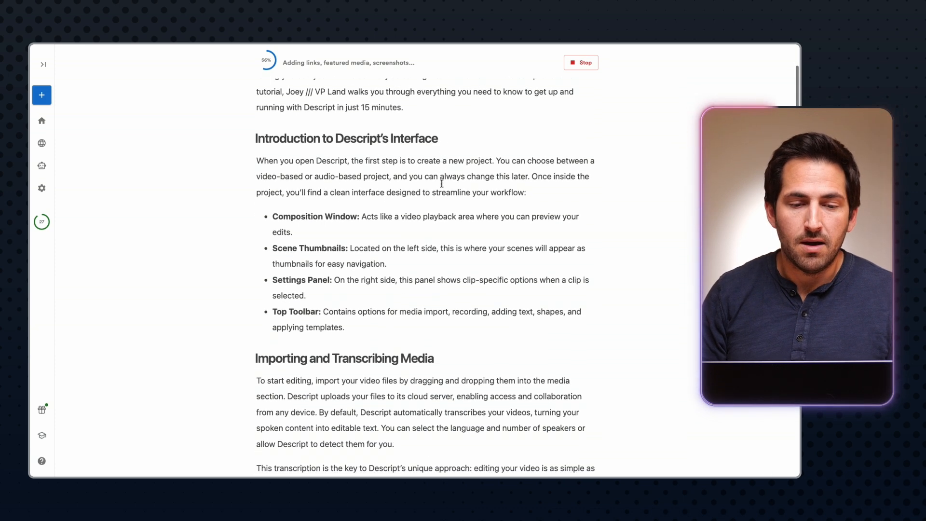
pyautogui.scroll(-1, 625, 209)
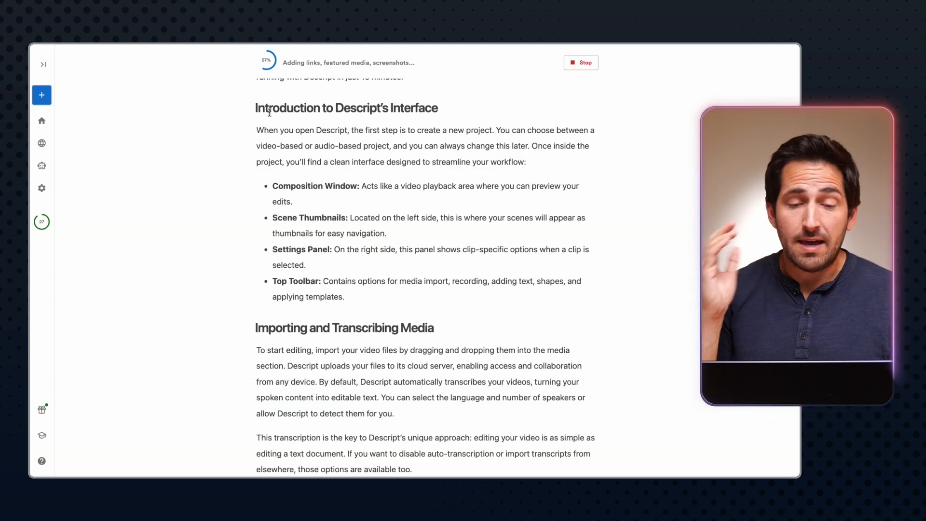
pyautogui.scroll(-1, 288, 159)
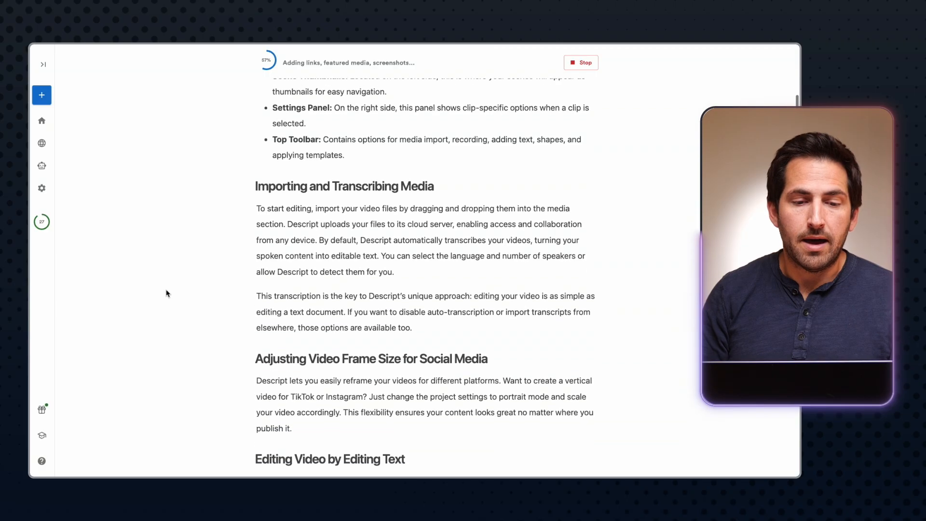
pyautogui.scroll(-5, 214, 285)
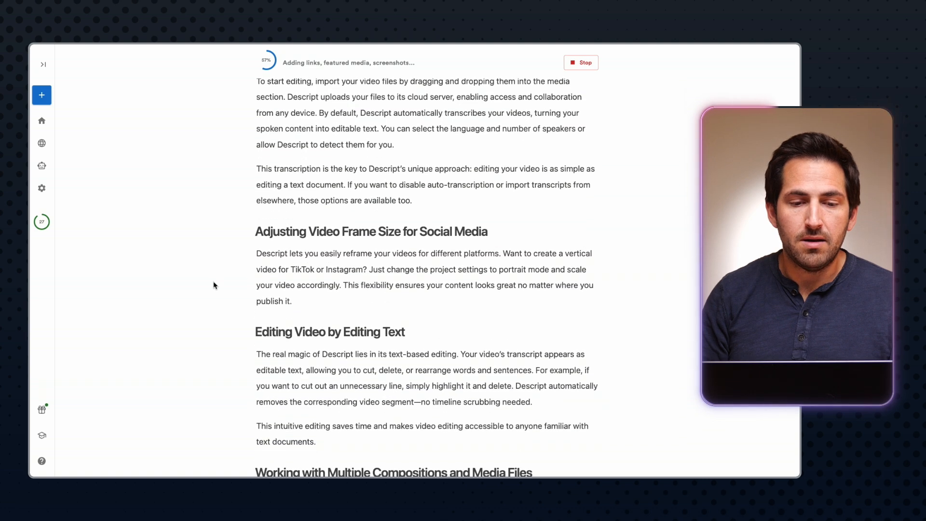
pyautogui.scroll(-1, 215, 285)
pyautogui.scroll(-3, 215, 285)
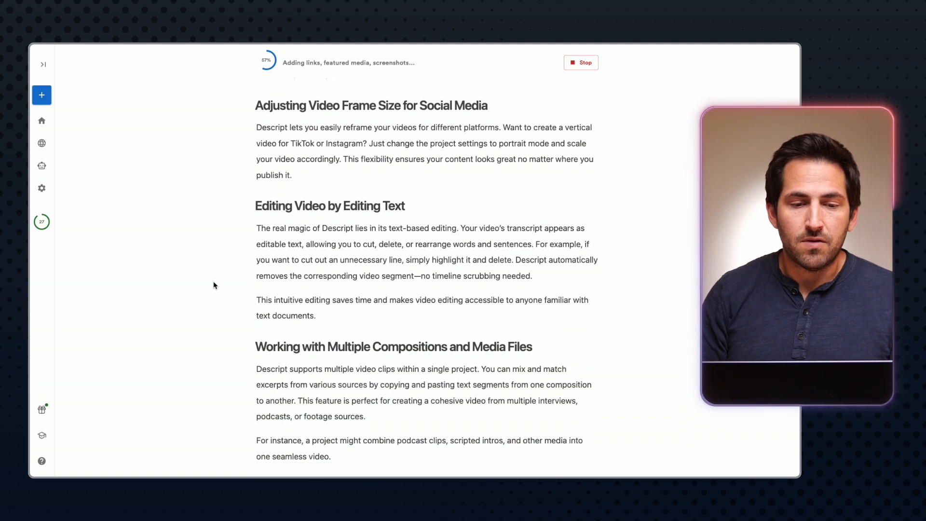
pyautogui.scroll(-20, 200, 256)
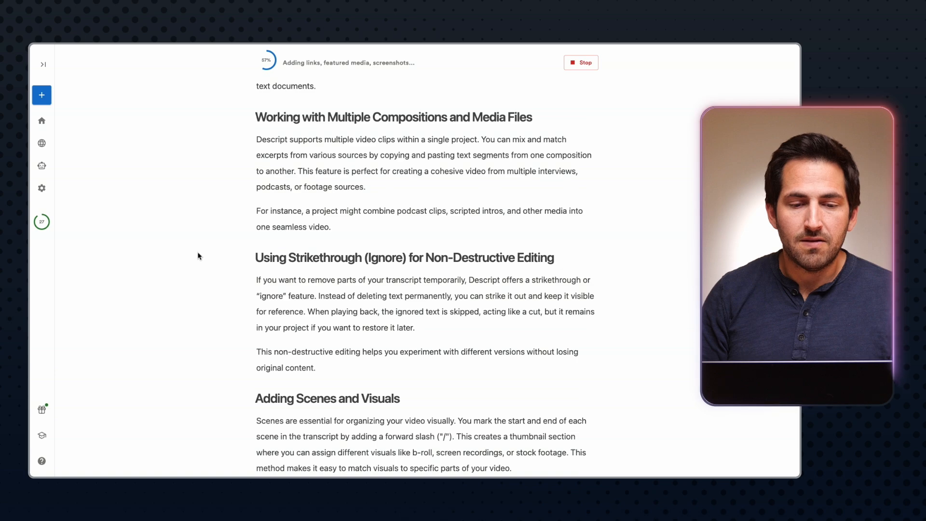
pyautogui.scroll(-16, 199, 256)
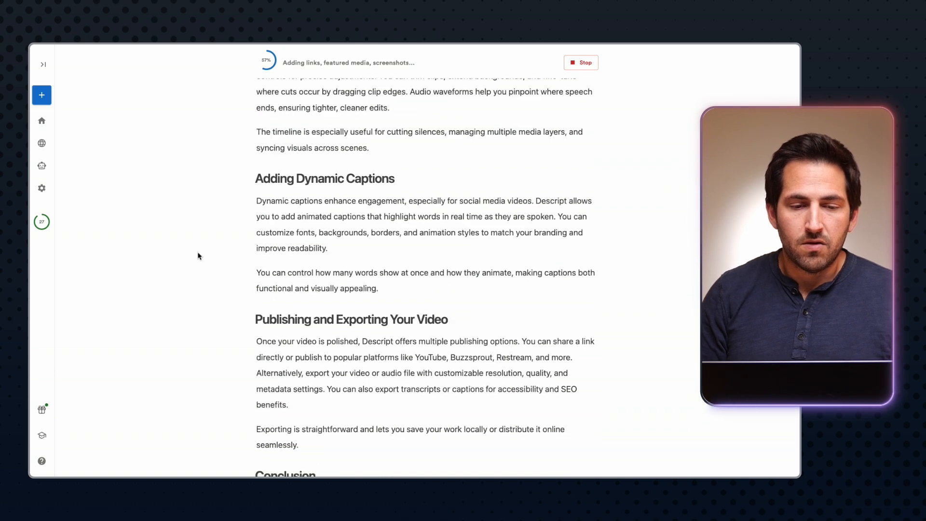
pyautogui.scroll(-4, 213, 252)
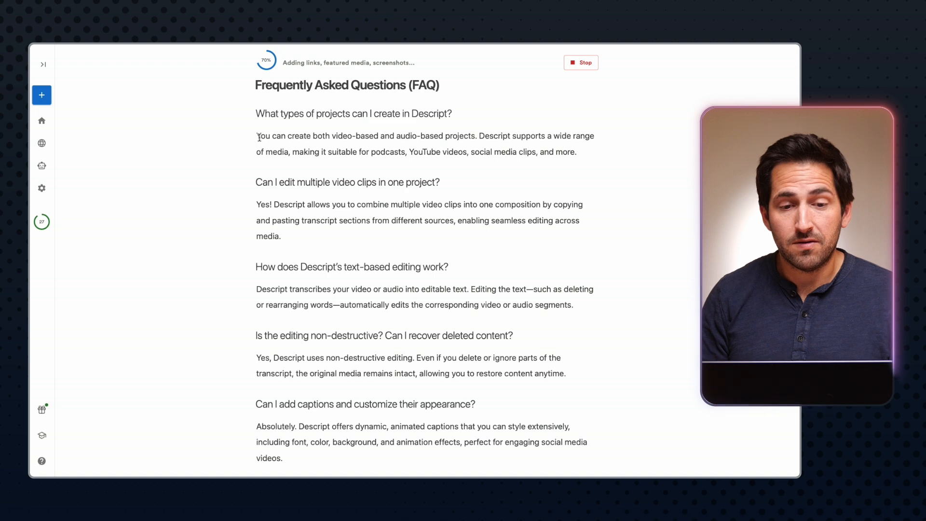
pyautogui.scroll(-5, 226, 141)
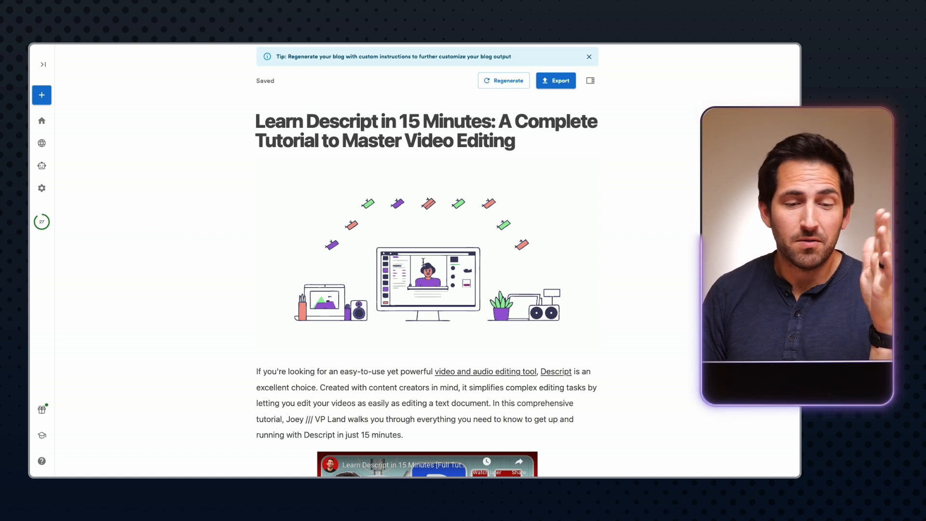
# Select the header image under the blog title and view its alternative image options
pyautogui.click(422, 233)
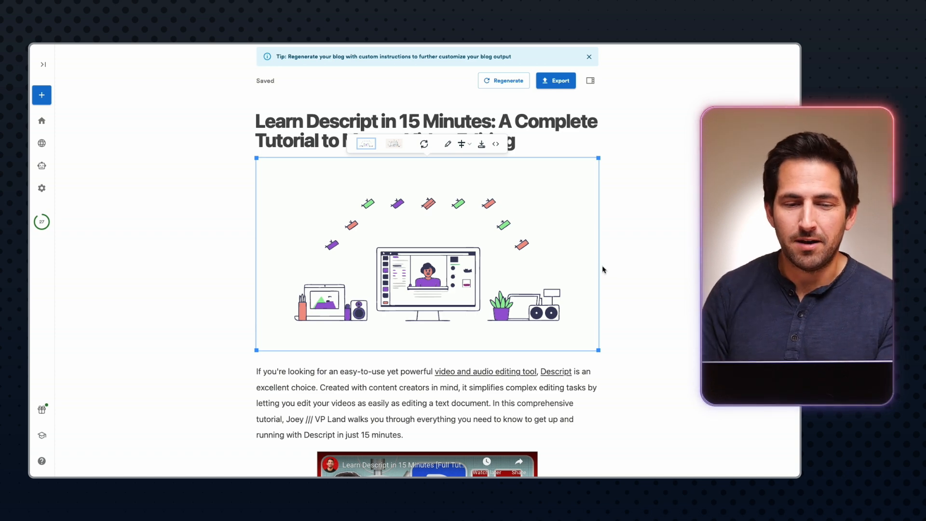
pyautogui.scroll(-3, 614, 216)
pyautogui.scroll(3, 614, 215)
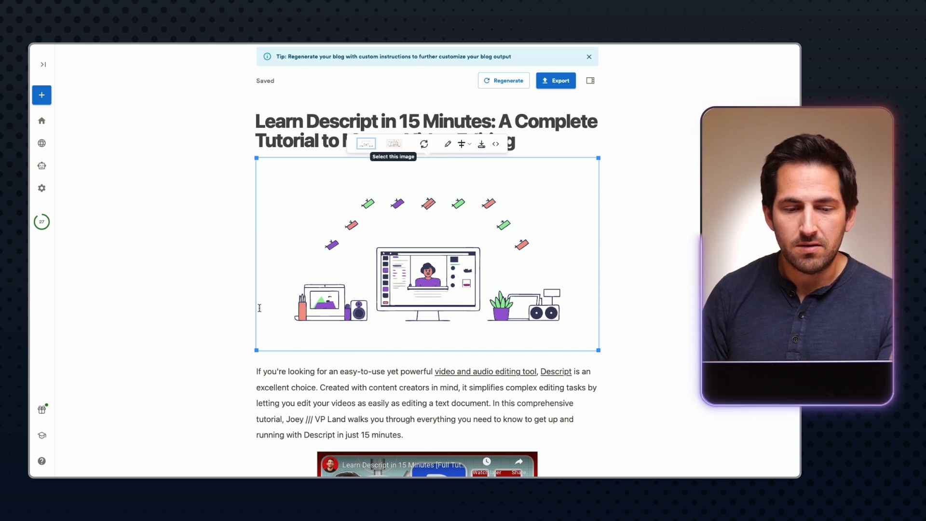
# Inspect the link target of the word "Descript" in the introduction and close the link editor without changes
pyautogui.scroll(-5, 184, 305)
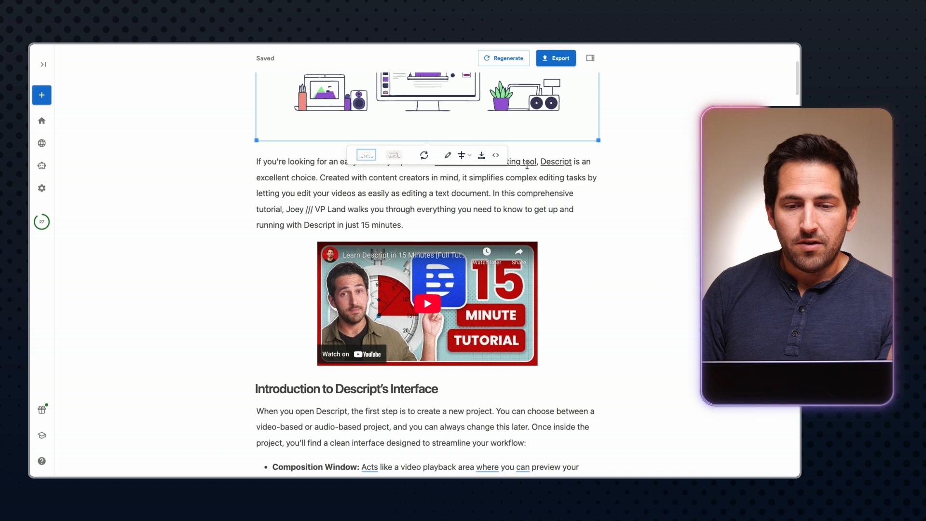
pyautogui.click(517, 208)
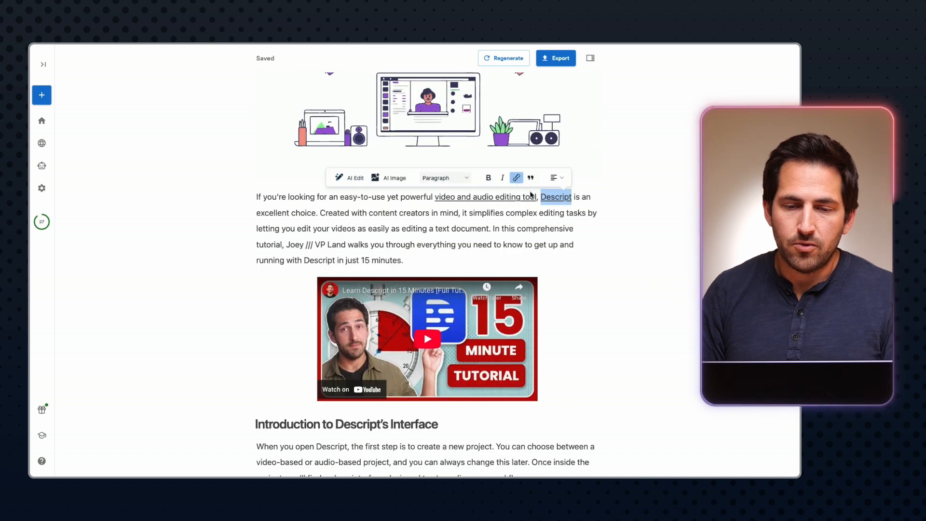
pyautogui.click(517, 178)
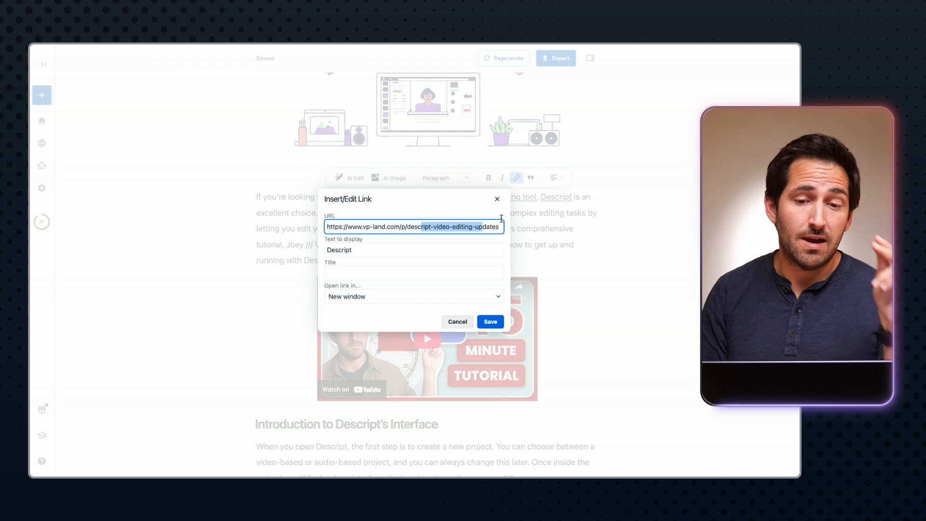
pyautogui.click(497, 199)
# Inspect the link on "video and audio editing tool" in the introduction and close the link editor without changes
pyautogui.moveTo(435, 197); pyautogui.dragTo(536, 197)
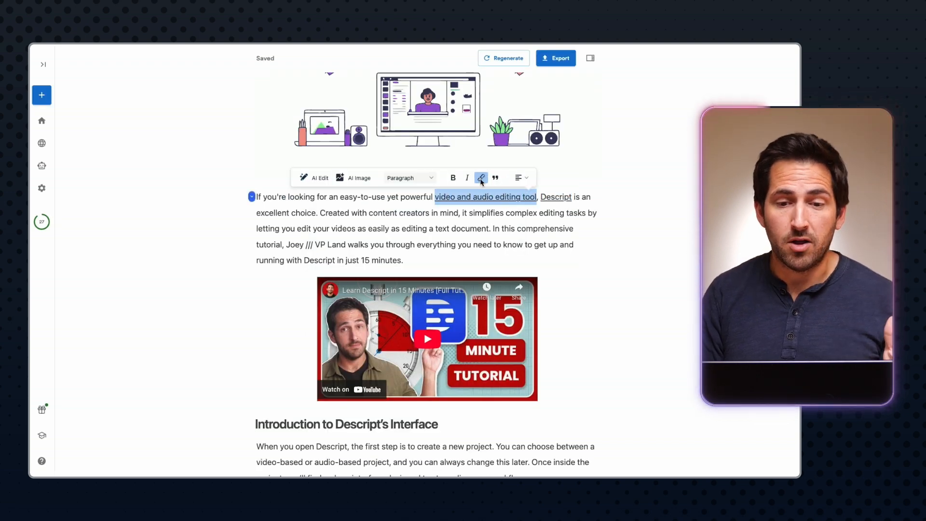
pyautogui.click(481, 179)
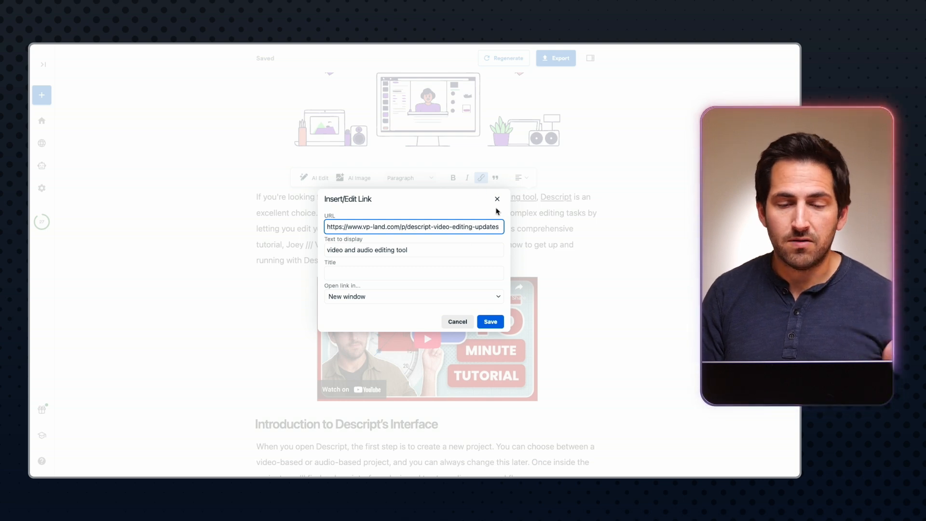
pyautogui.click(497, 199)
pyautogui.click(569, 209)
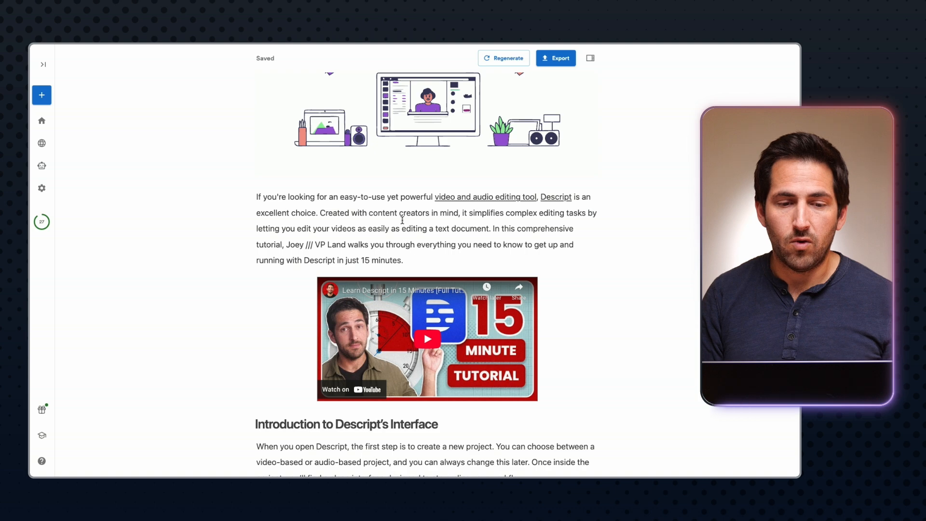
# Replace the screenshot in the Importing and Transcribing Media section with the fourth suggested frame
pyautogui.scroll(-5, 403, 220)
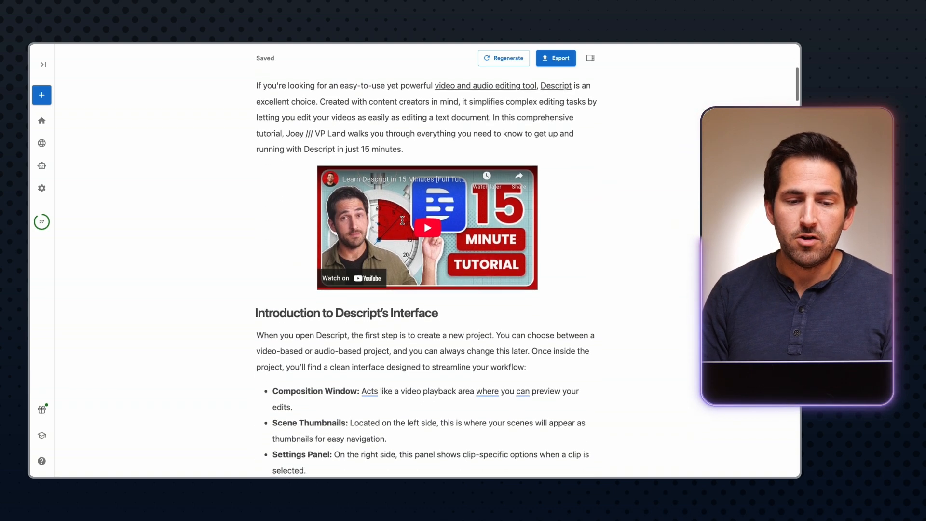
pyautogui.scroll(-5, 372, 134)
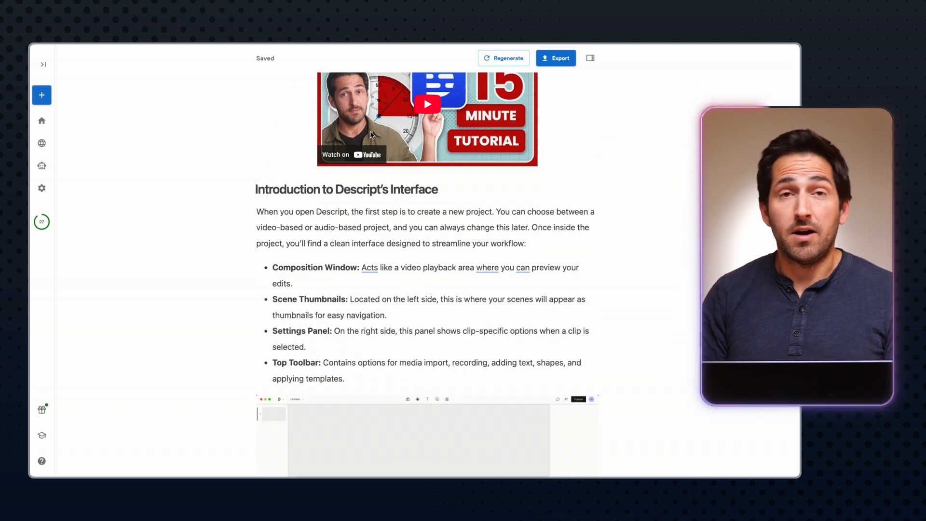
pyautogui.scroll(-10, 326, 213)
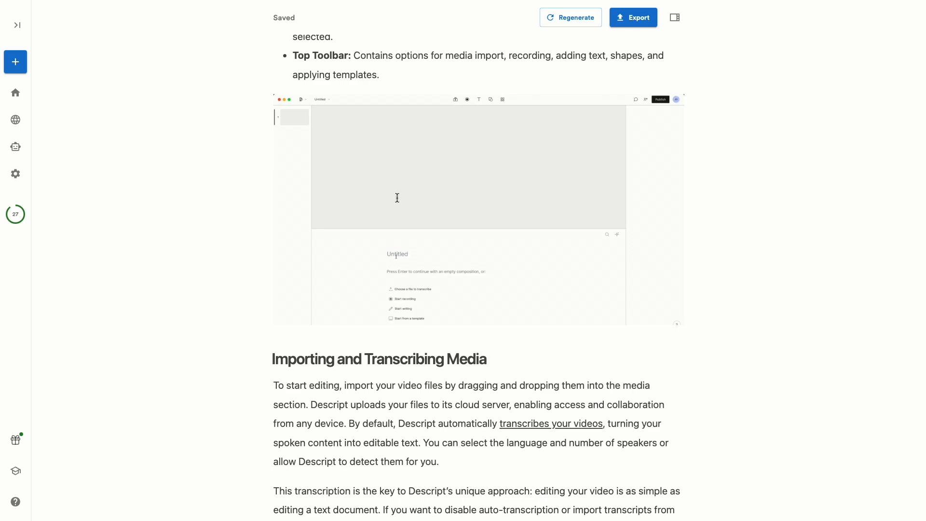
pyautogui.scroll(-10, 397, 197)
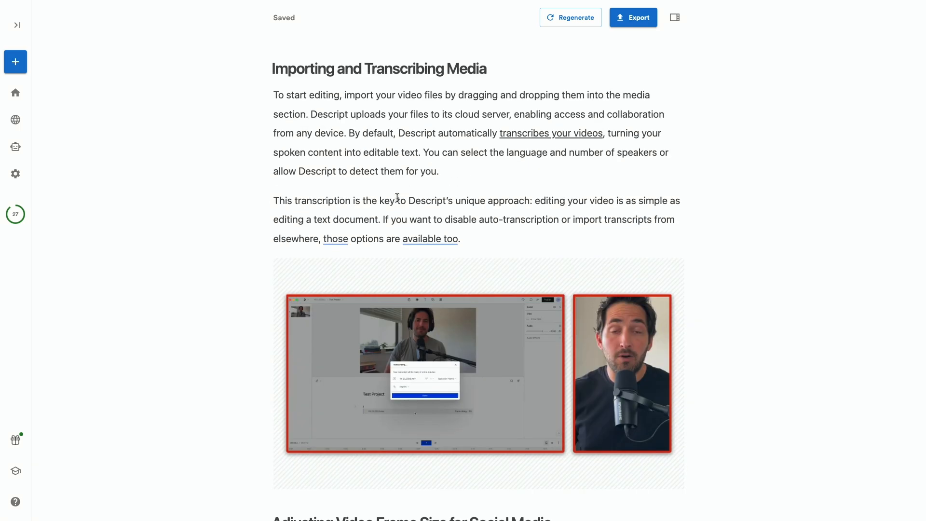
pyautogui.scroll(-4, 397, 198)
pyautogui.moveTo(525, 261)
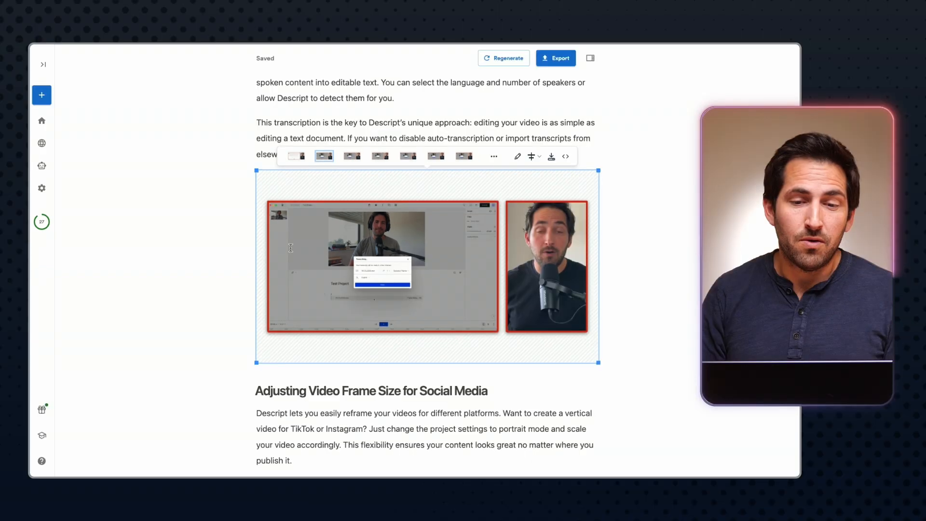
pyautogui.scroll(-1, 315, 245)
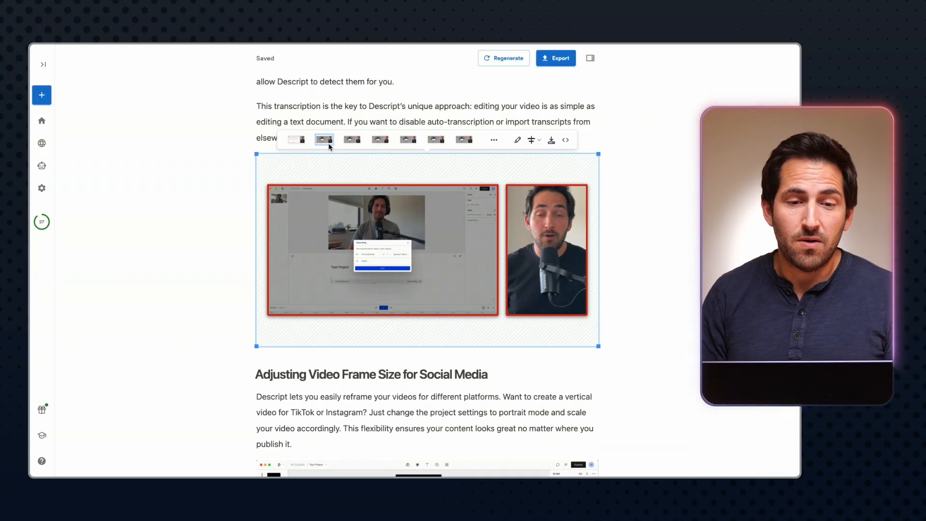
pyautogui.click(380, 140)
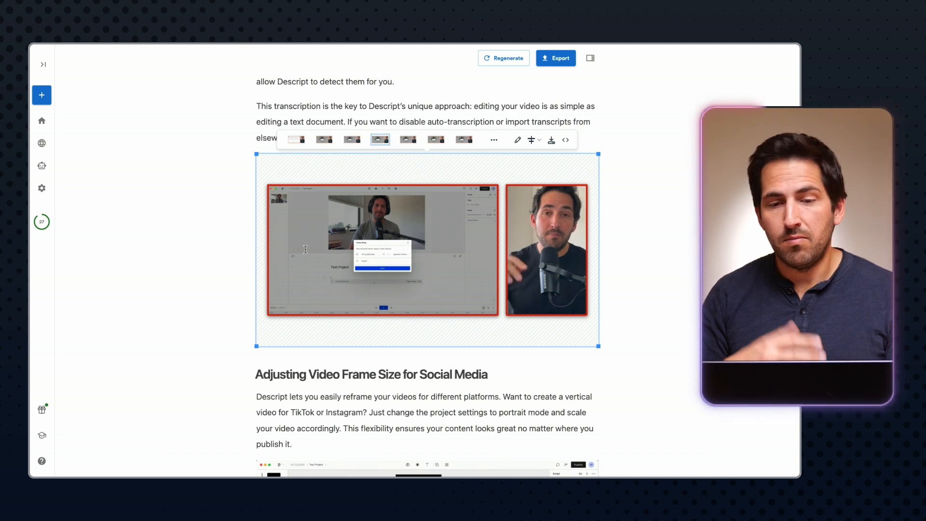
# Replace the screenshot in the Importing and Transcribing Media section with the video frame at 02:26
pyautogui.click(494, 141)
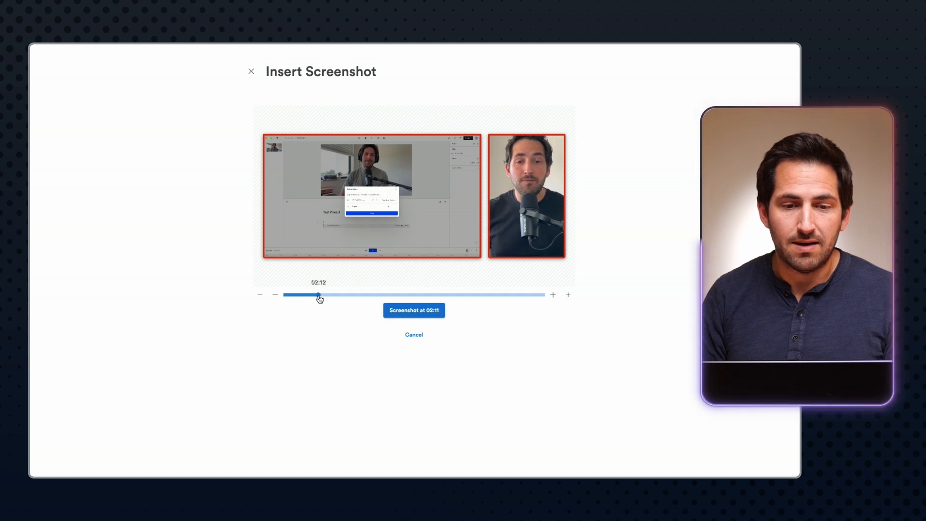
pyautogui.moveTo(317, 299); pyautogui.dragTo(320, 300)
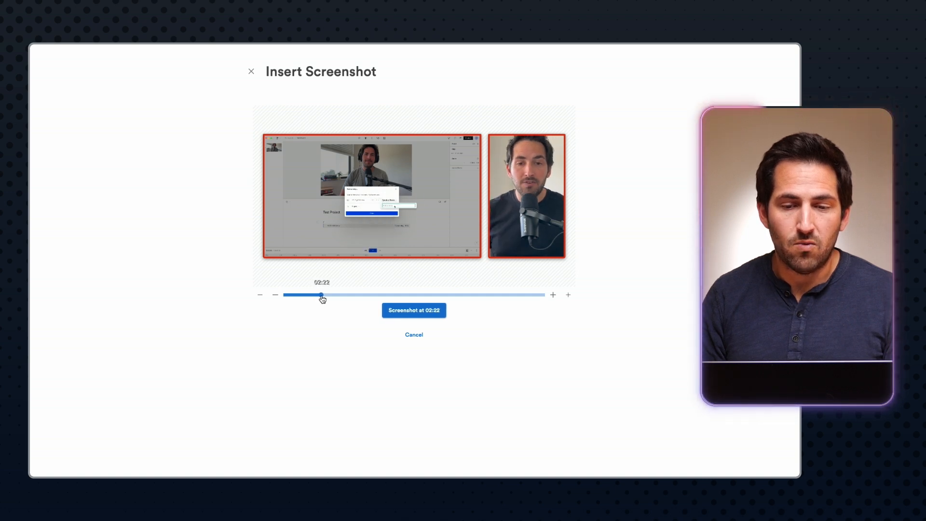
pyautogui.moveTo(320, 299); pyautogui.dragTo(323, 299)
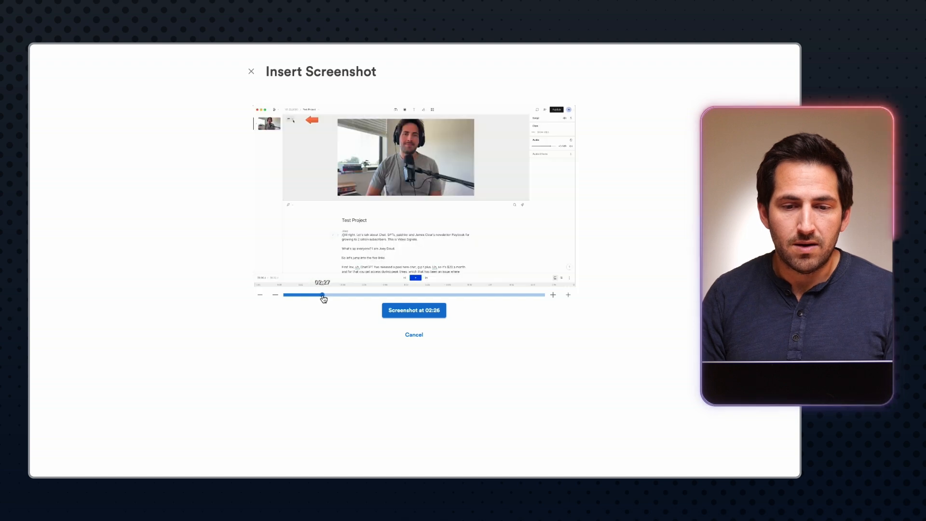
pyautogui.click(408, 311)
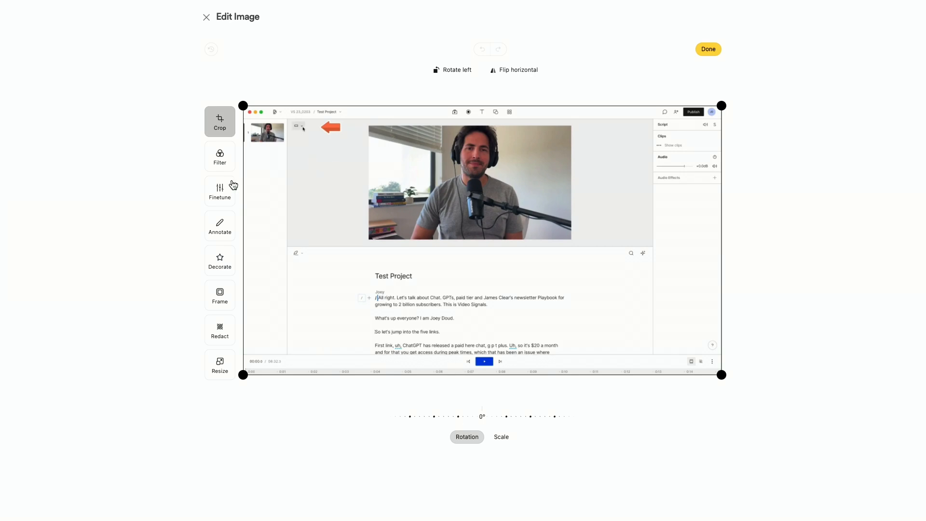
# Crop the thumbnail sidebar off the new screenshot and circle the transcript's beginning with the red Sharpie, then save the edit
pyautogui.moveTo(244, 110); pyautogui.dragTo(287, 107)
pyautogui.click(224, 226)
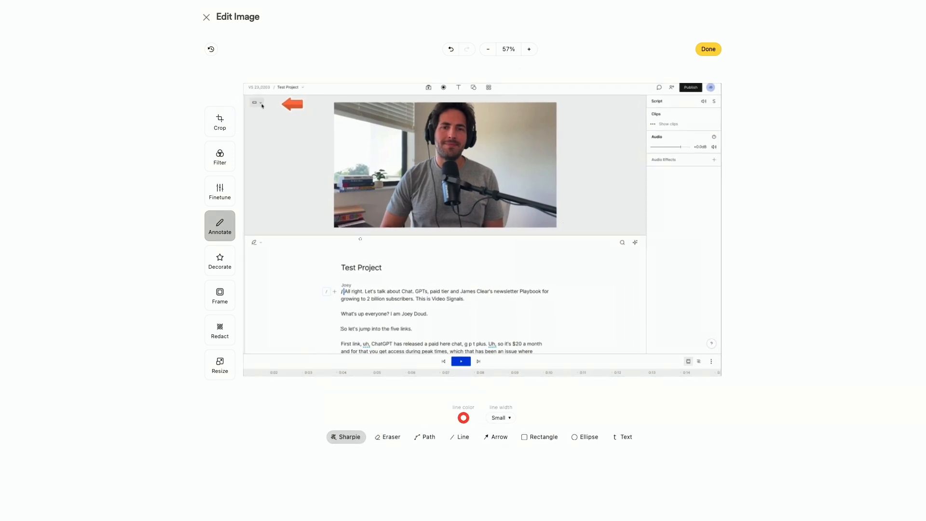
pyautogui.moveTo(292, 296); pyautogui.dragTo(387, 236)
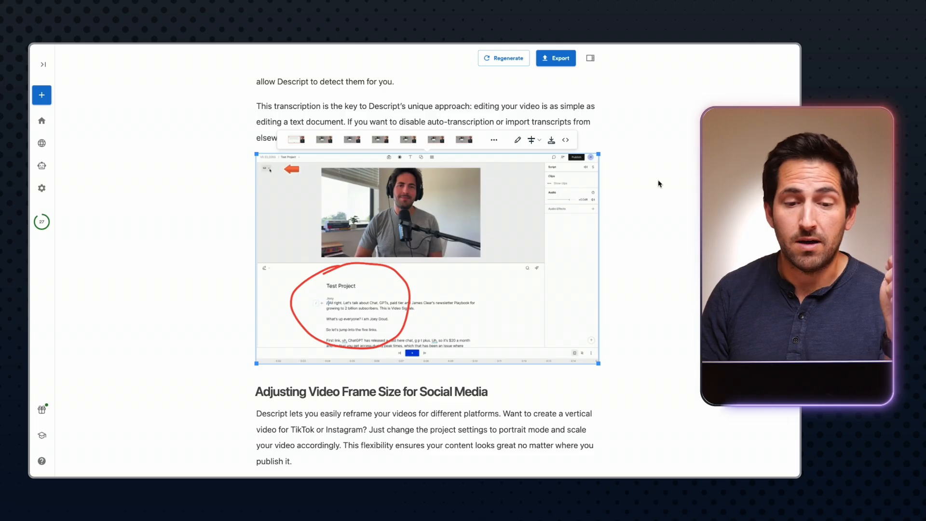
pyautogui.click(659, 184)
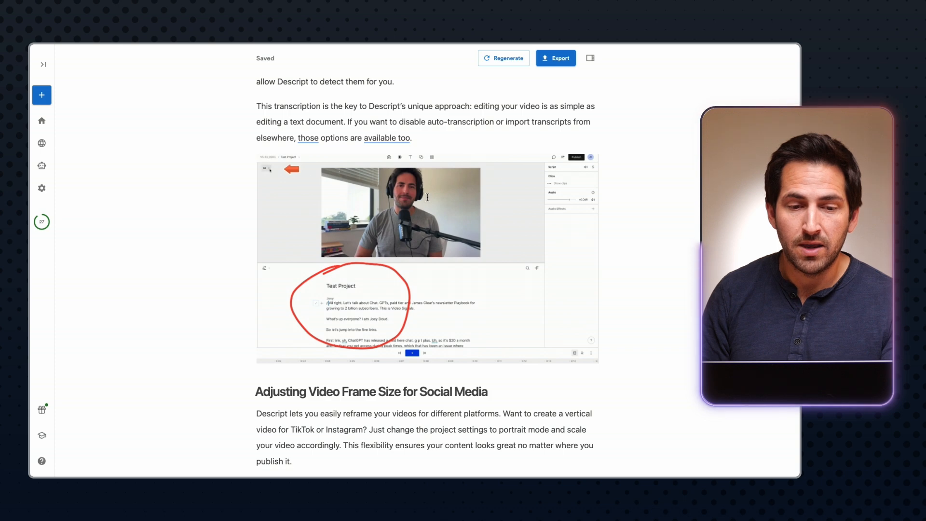
# Review the text and screenshots from the Adjusting Video Frame Size section through Adding Scenes and Visuals, including the frame-size screenshot's alternatives
pyautogui.scroll(-5, 427, 197)
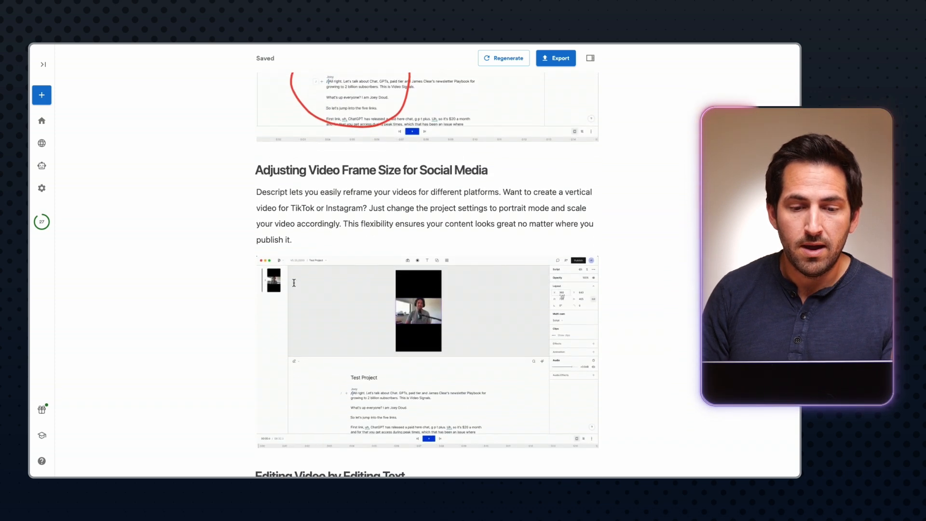
pyautogui.scroll(-2, 294, 283)
pyautogui.click(306, 262)
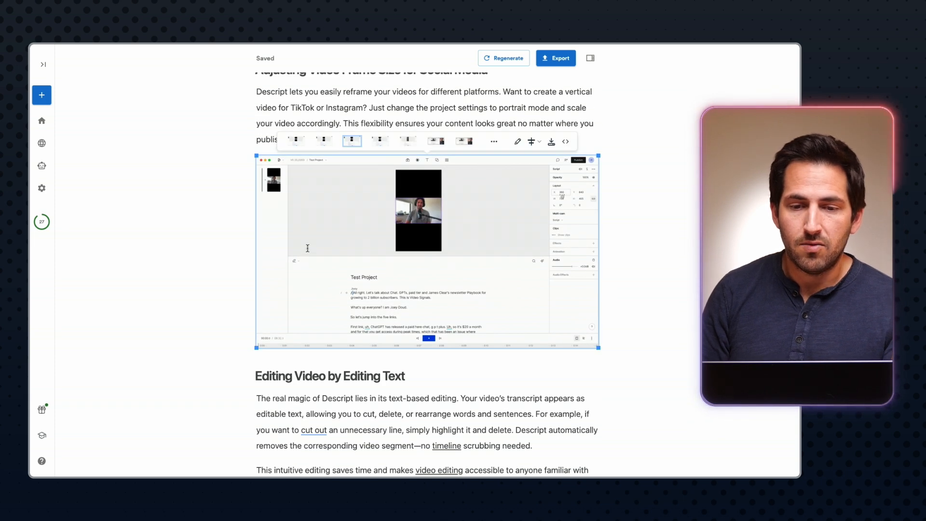
pyautogui.scroll(-5, 307, 248)
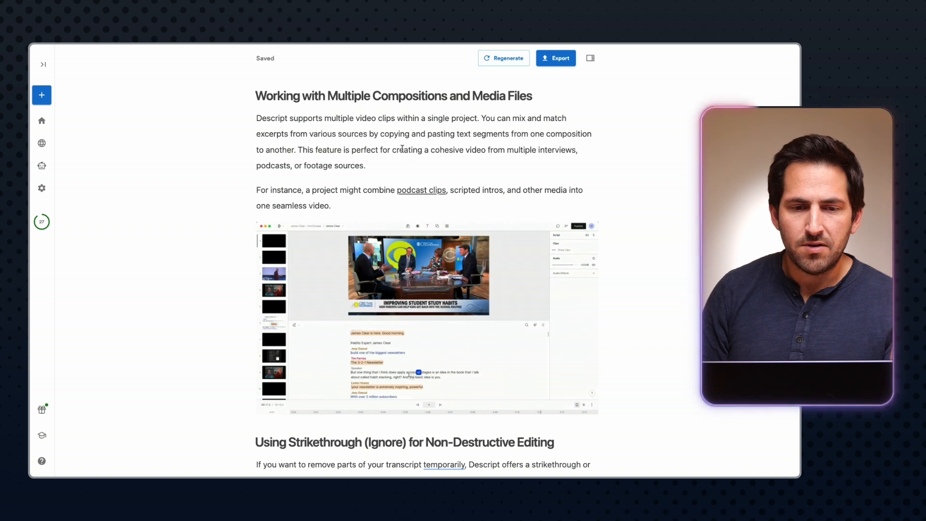
pyautogui.scroll(-7, 403, 147)
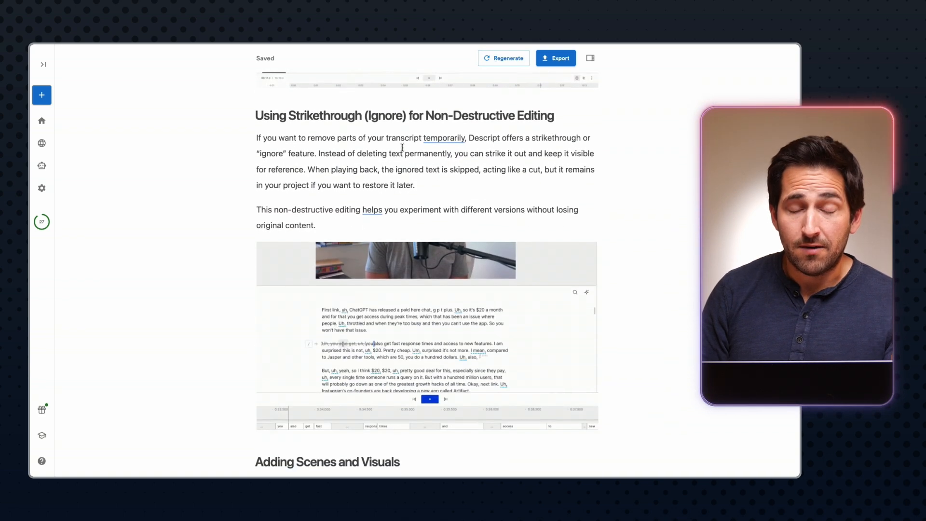
pyautogui.scroll(-6, 396, 260)
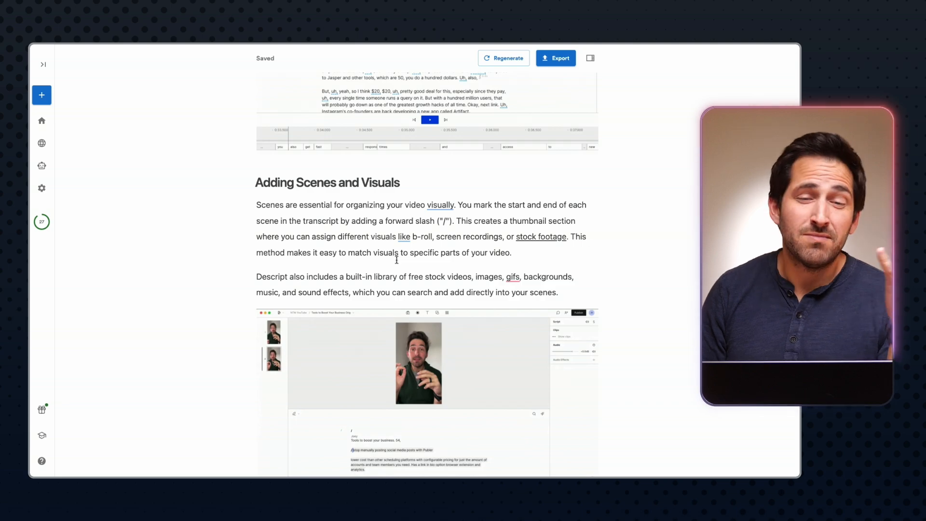
# Check how the presenter and channel are named in the blog post's introduction
pyautogui.scroll(20, 470, 235)
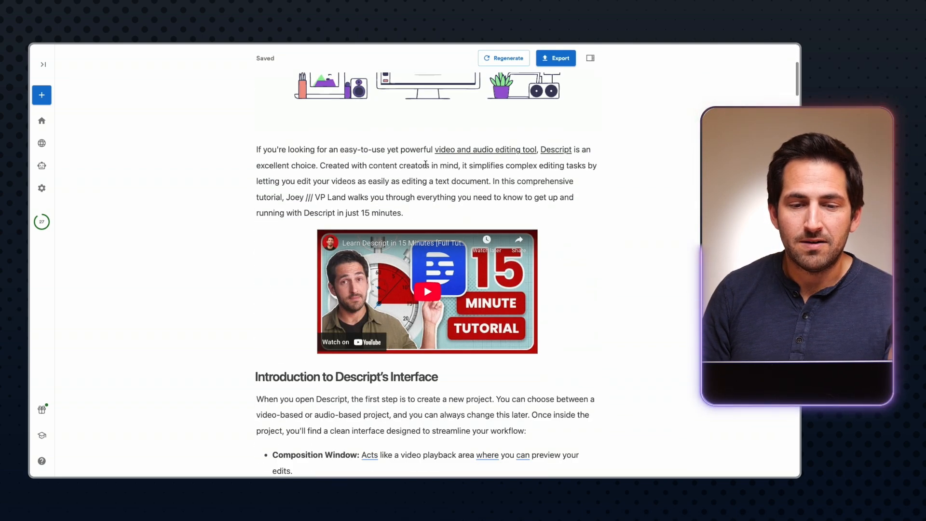
pyautogui.moveTo(291, 196); pyautogui.dragTo(339, 196)
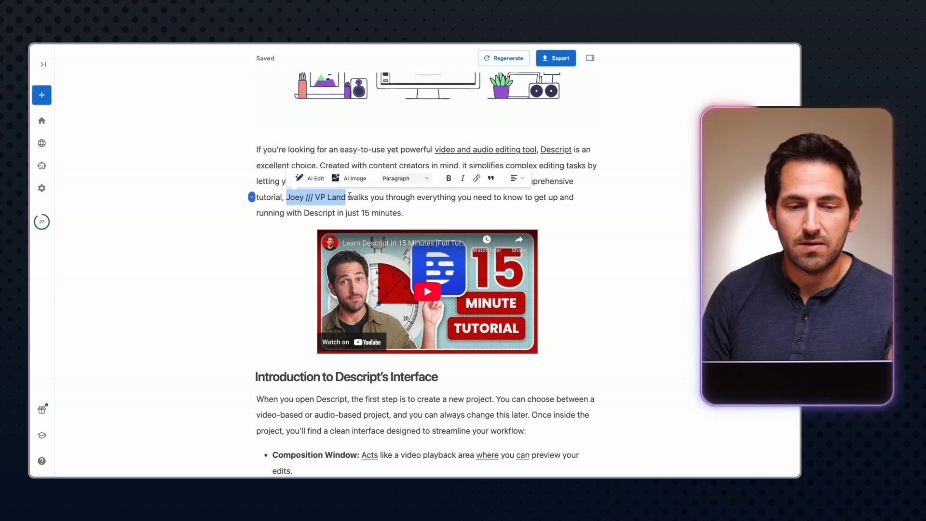
pyautogui.click(359, 198)
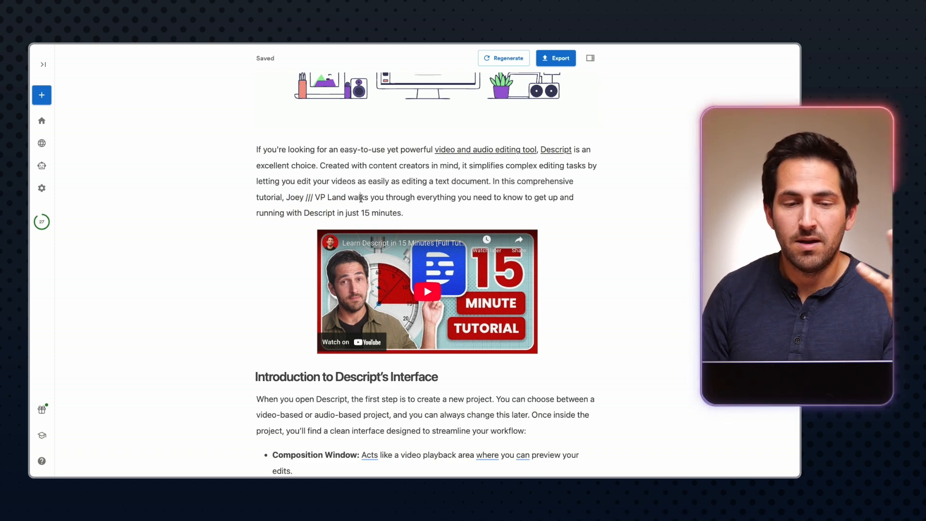
# Examine the detailed blog post score, including readability, AI content detection, content structure and keyphrase analysis
pyautogui.scroll(-20, 360, 198)
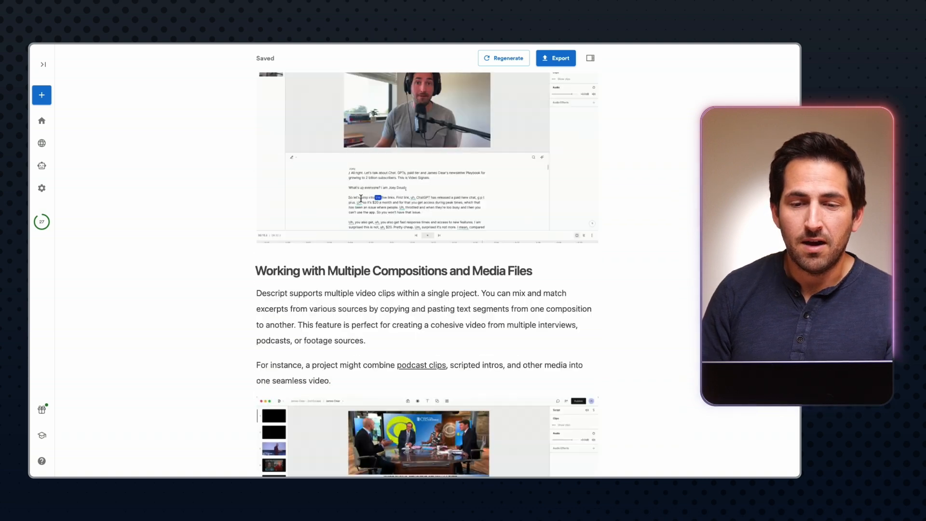
pyautogui.click(591, 57)
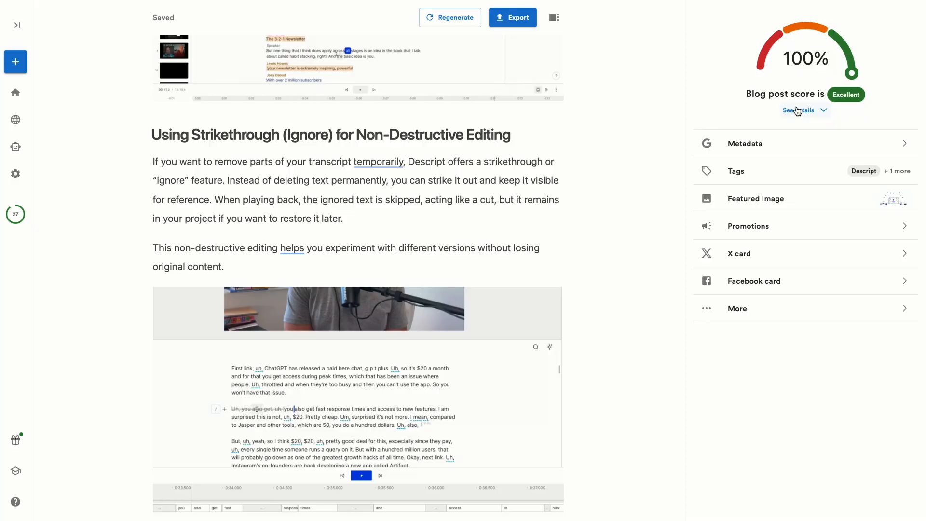
pyautogui.click(798, 111)
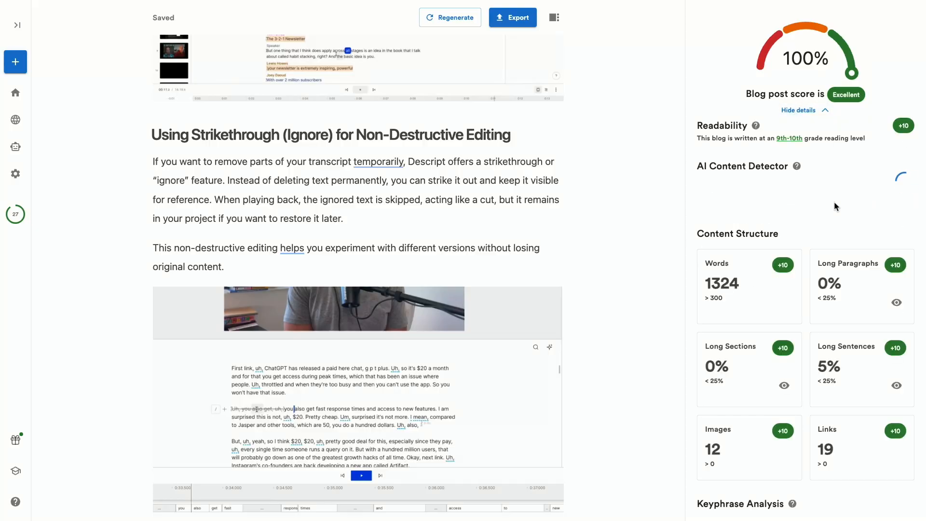
pyautogui.scroll(-1, 836, 206)
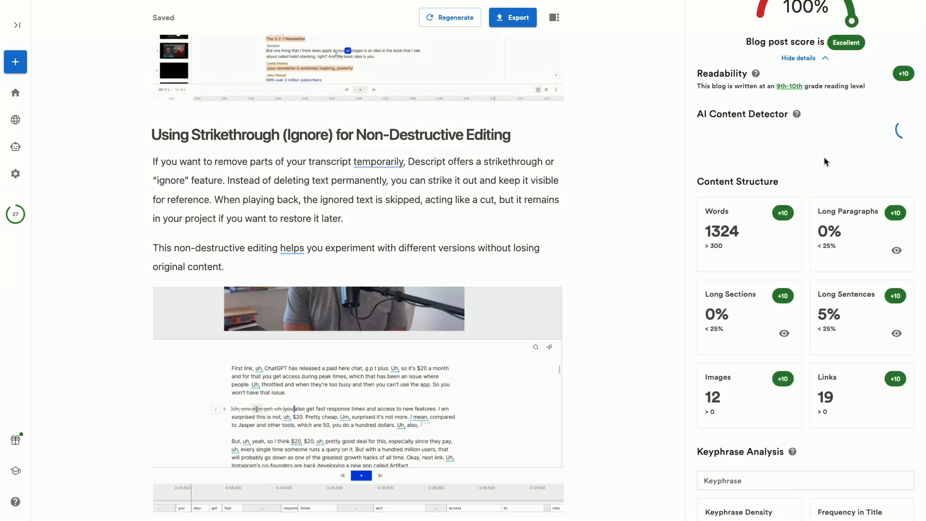
pyautogui.scroll(1, 826, 162)
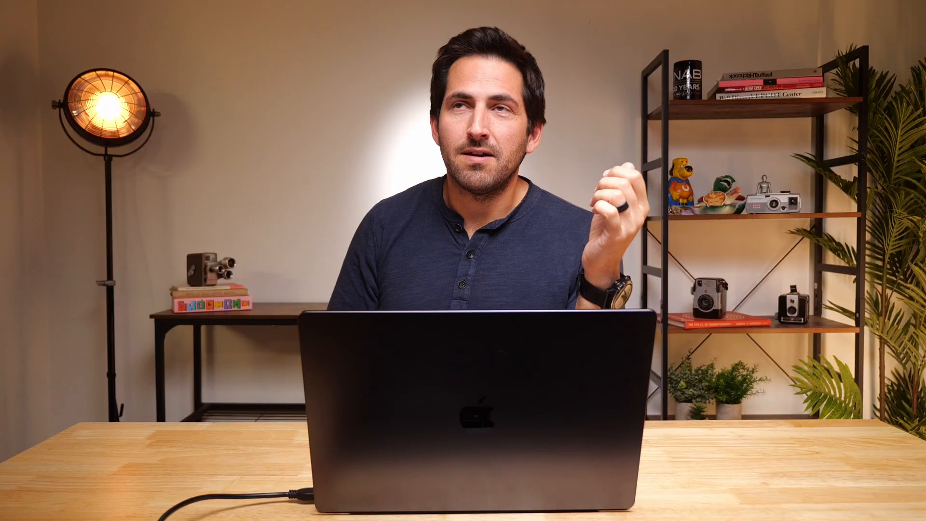
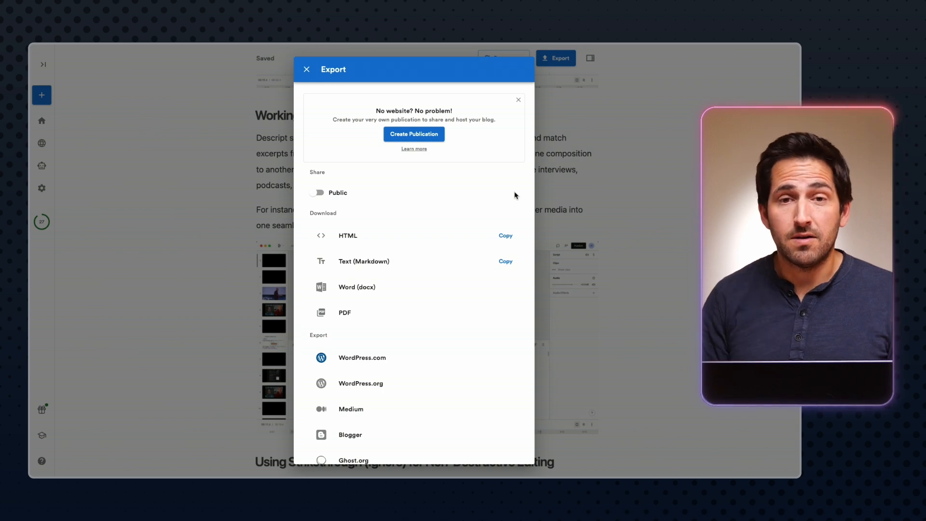
# Examine the available publication, download, export and social sharing options for the finished blog post
pyautogui.click(419, 136)
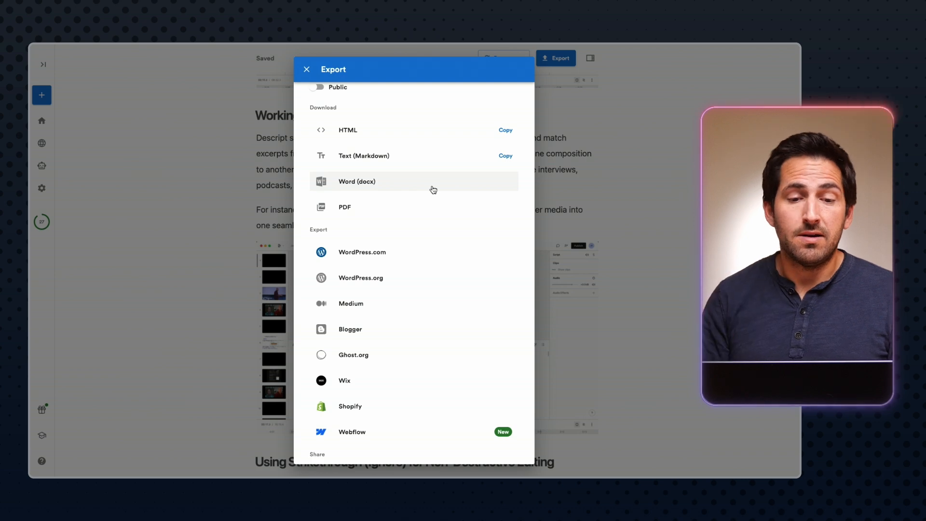
pyautogui.scroll(-3, 434, 193)
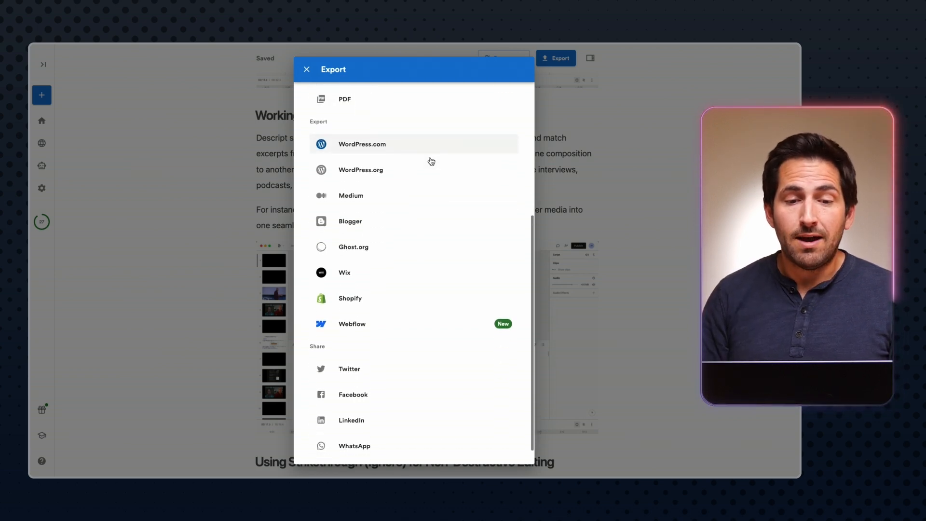
pyautogui.scroll(-1, 431, 161)
pyautogui.scroll(1, 430, 166)
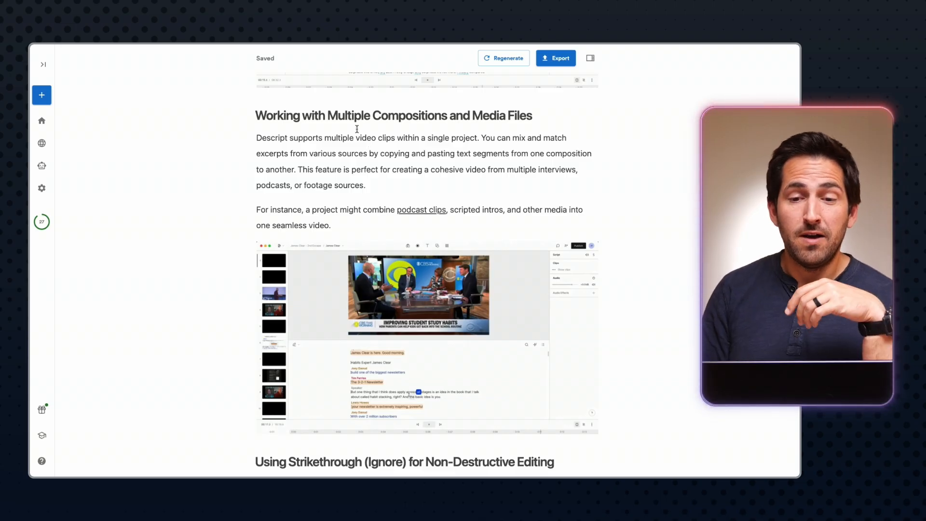
# Start a new blog post using the URL of the YouTube video "Inside Moonvalley's Marey: Building AI Tools Hollywood Filmmakers Actually Want"
pyautogui.click(46, 96)
pyautogui.click(343, 106)
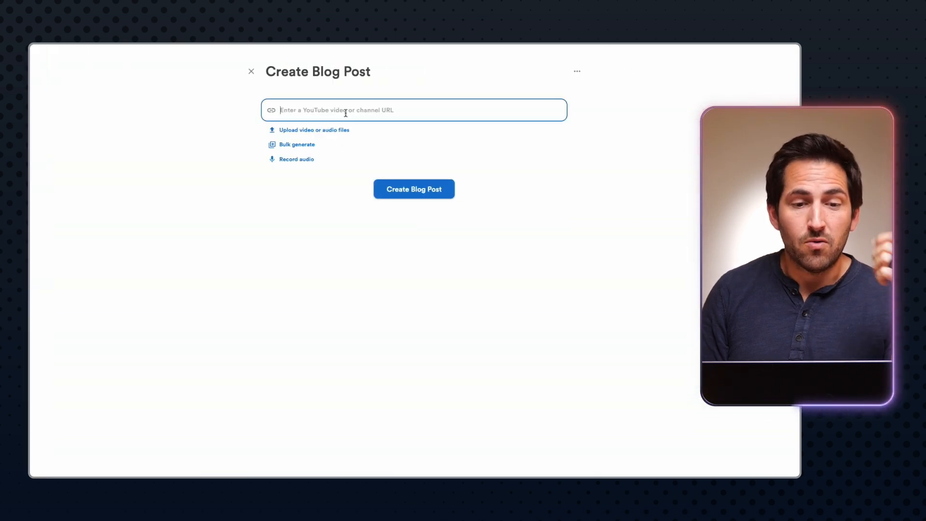
pyautogui.moveTo(34, 227)
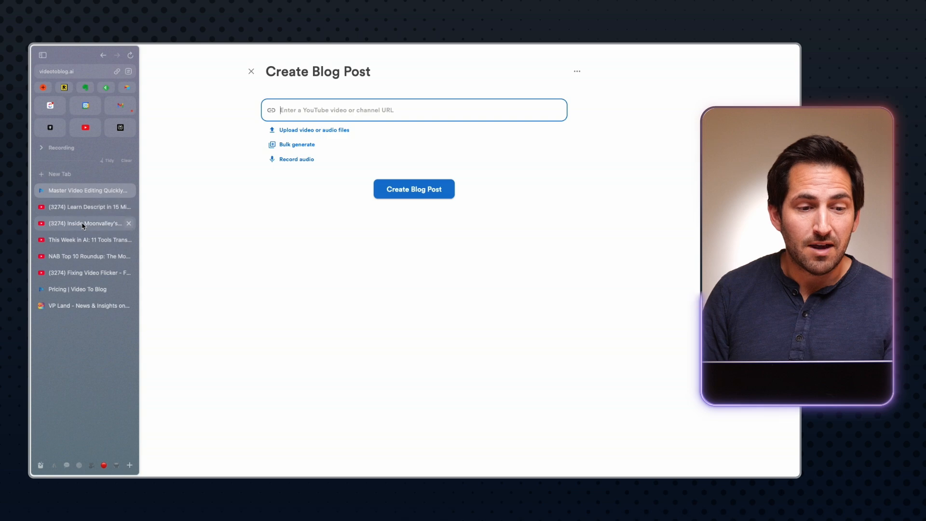
pyautogui.click(83, 224)
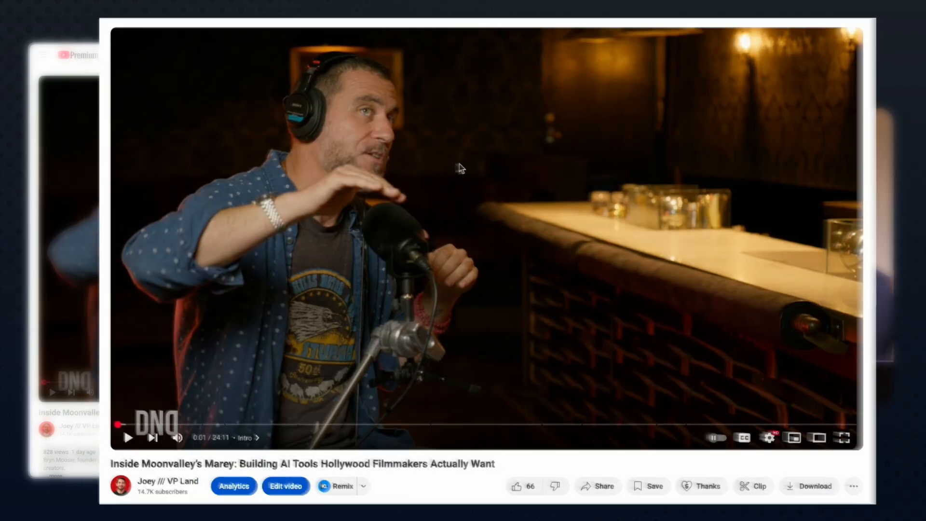
pyautogui.rightClick(490, 164)
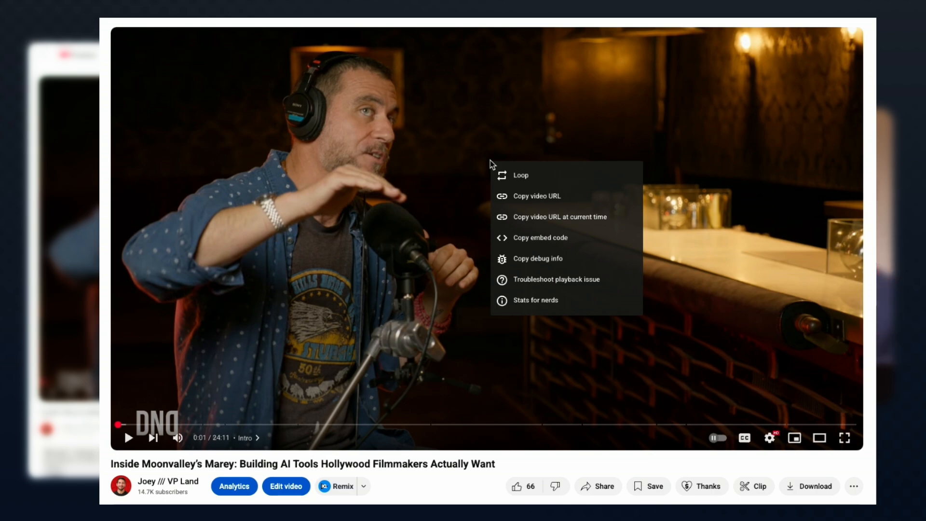
pyautogui.click(522, 202)
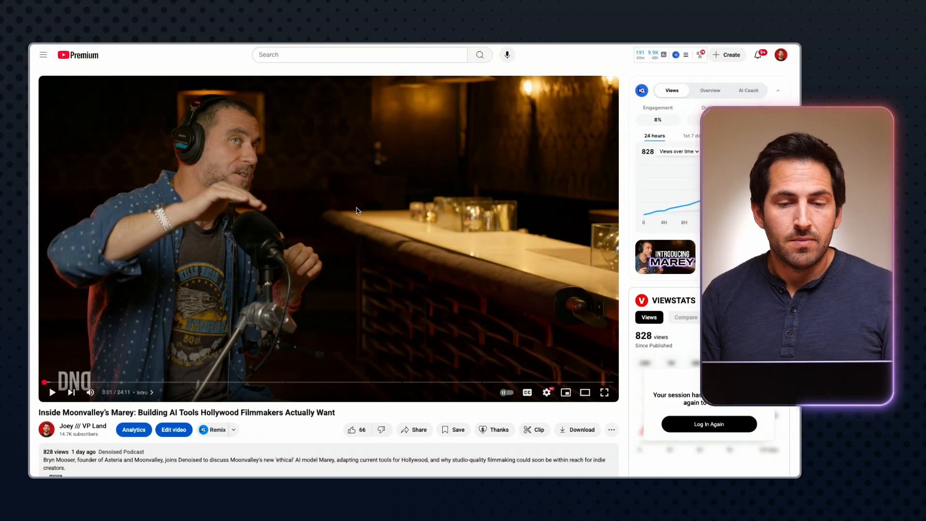
pyautogui.hotkey('ctrl', 'Tab')
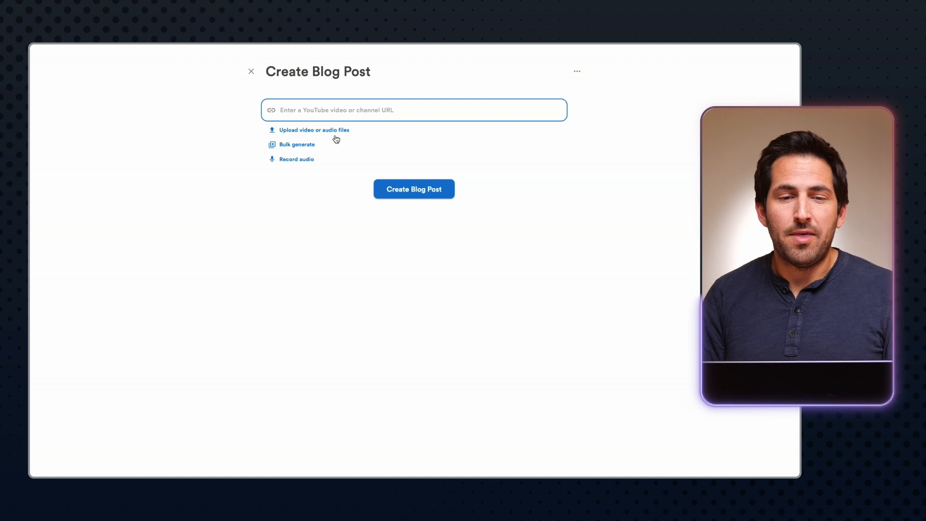
pyautogui.hotkey('ctrl', 'v')
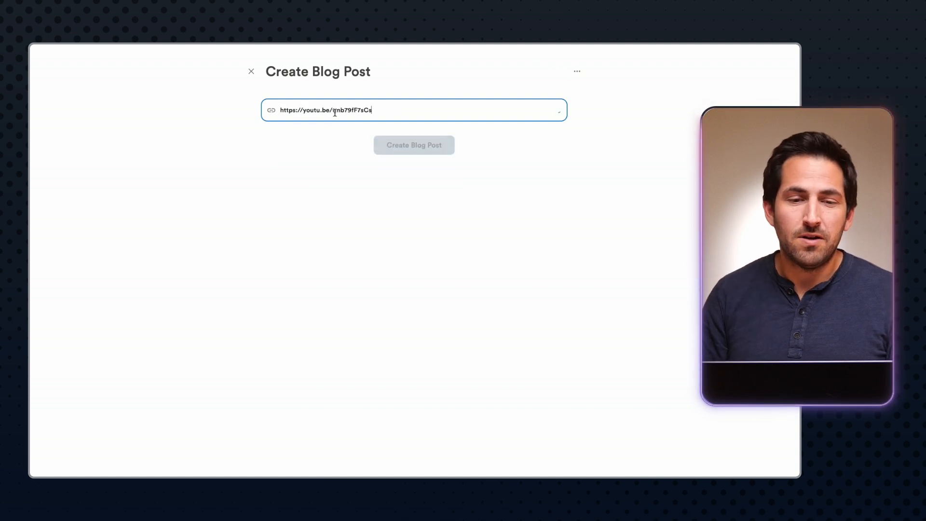
# Enable Embed Video and set the featured image to Stock Image for the new blog post
pyautogui.scroll(-1, 529, 169)
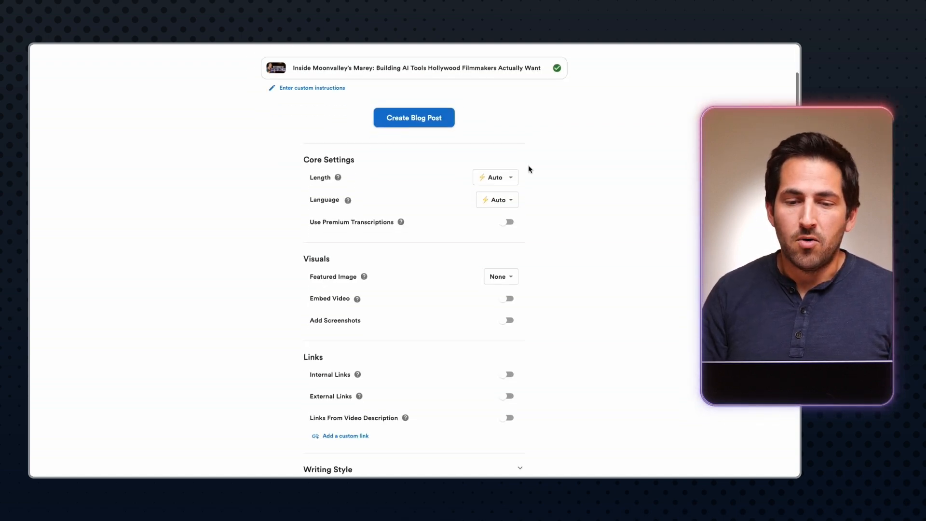
pyautogui.scroll(-1, 553, 186)
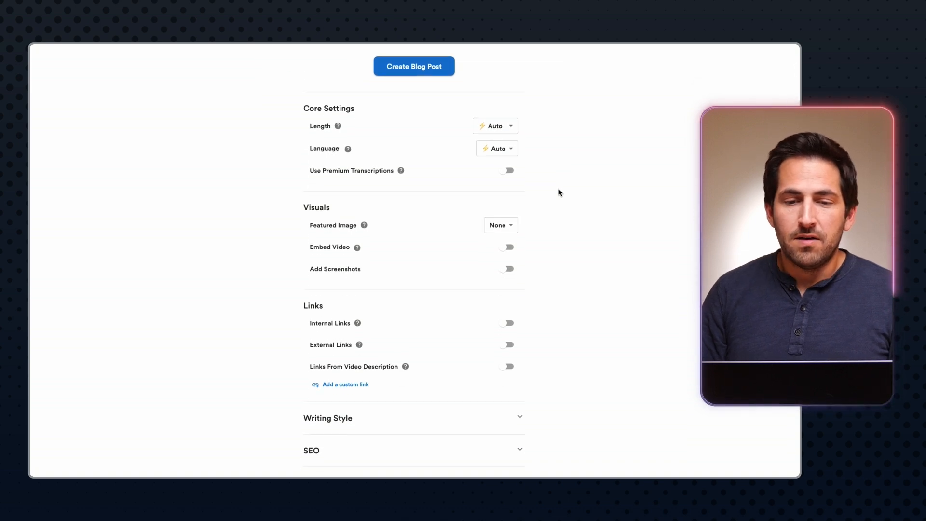
pyautogui.scroll(-2, 573, 165)
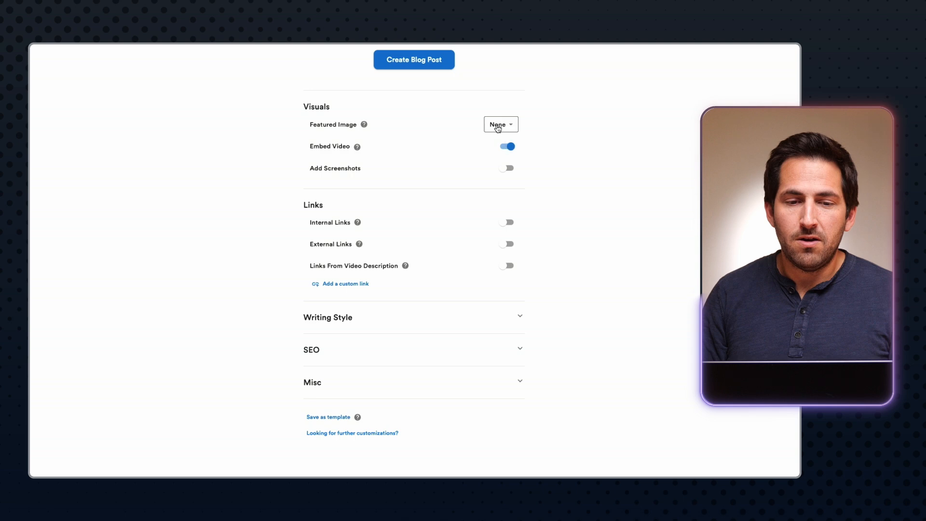
pyautogui.click(498, 126)
pyautogui.click(506, 174)
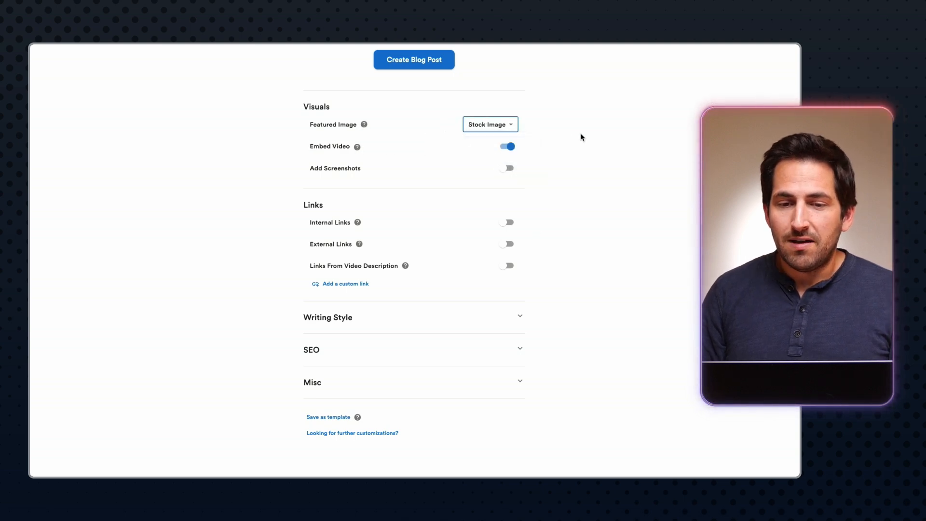
pyautogui.scroll(-1, 580, 137)
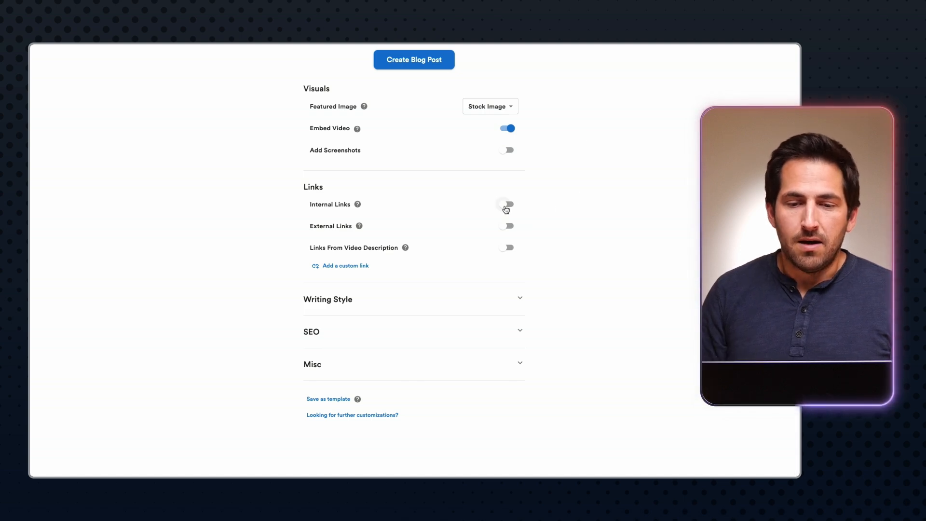
pyautogui.click(506, 205)
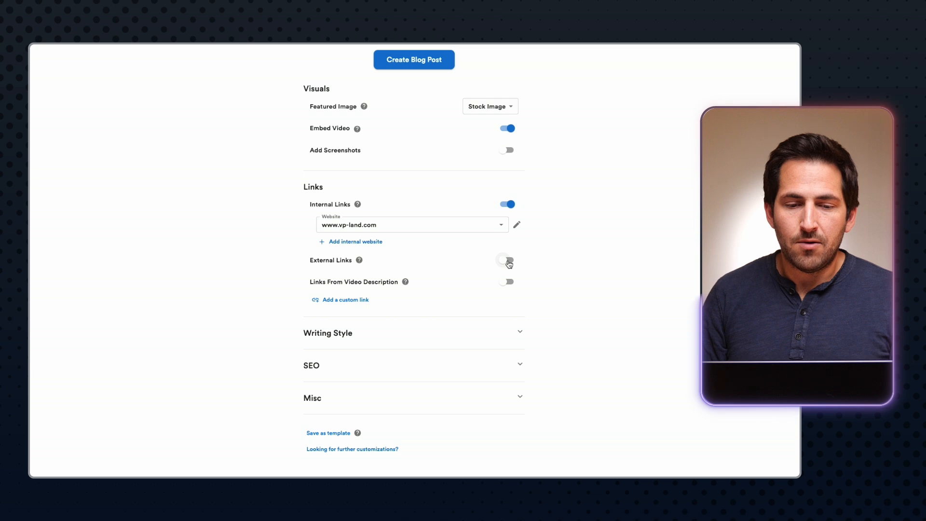
pyautogui.scroll(-2, 527, 279)
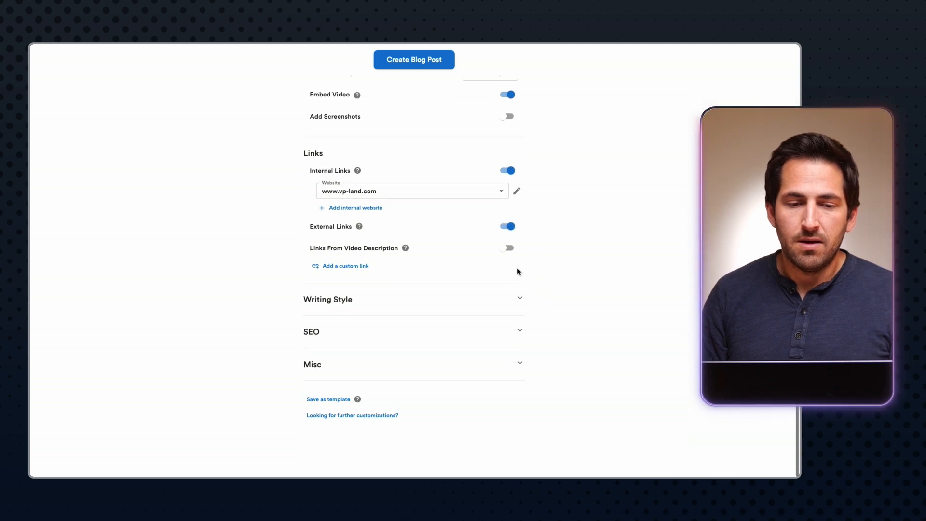
pyautogui.click(509, 248)
# Exclude the promotional links at the start of the video description list, including the denoised YouTube, Apple and Spotify podcast links
pyautogui.scroll(-3, 444, 271)
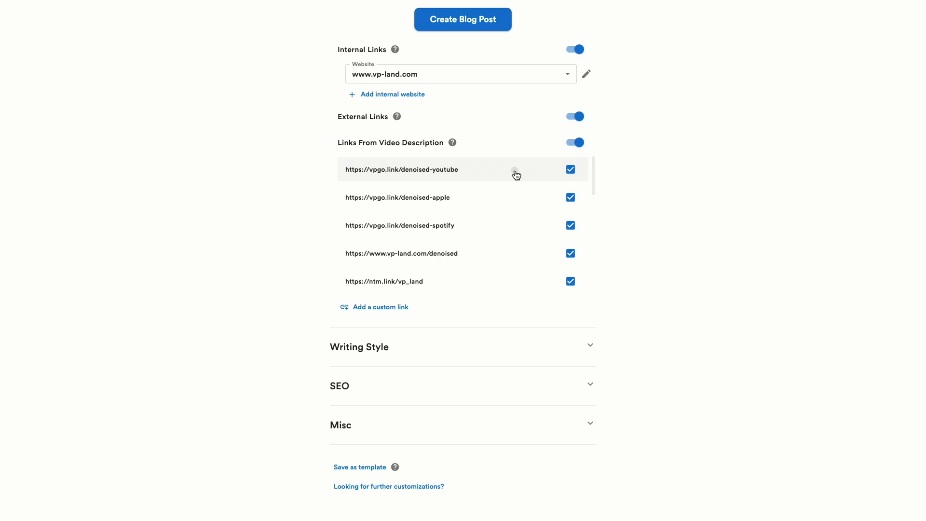
pyautogui.click(458, 187)
pyautogui.click(435, 207)
pyautogui.click(415, 232)
pyautogui.click(455, 265)
pyautogui.scroll(-2, 454, 265)
pyautogui.click(443, 230)
pyautogui.scroll(-1, 440, 207)
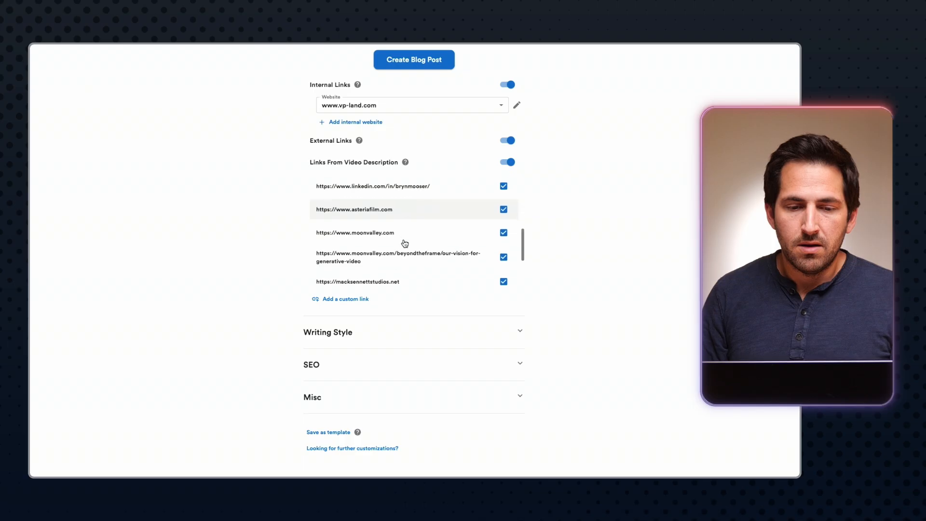
# Exclude the lights-camera-tariffs, Canon eos-5d-mark-iv and renderman.pixar.com description links, and generate the blog post
pyautogui.scroll(-4, 403, 244)
pyautogui.scroll(-1, 416, 238)
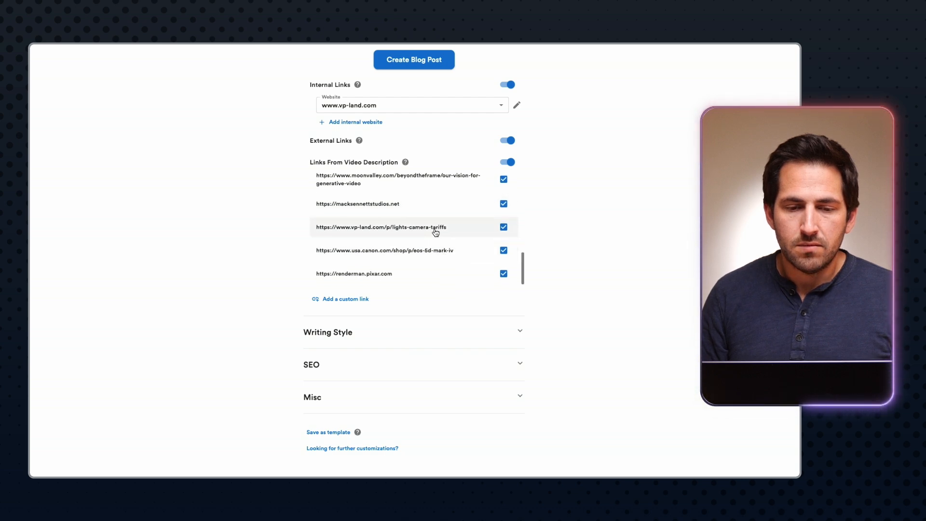
pyautogui.click(434, 232)
pyautogui.click(424, 252)
pyautogui.click(409, 275)
pyautogui.scroll(-1, 409, 275)
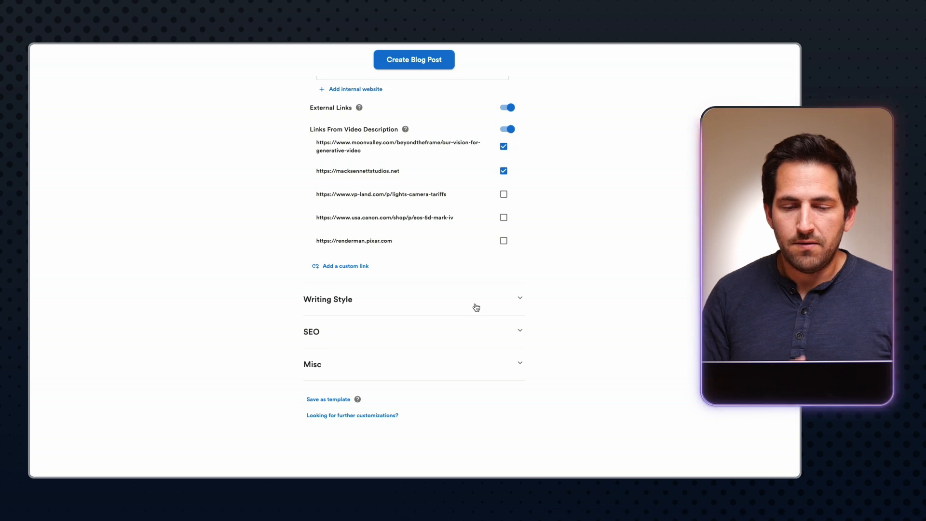
pyautogui.click(435, 67)
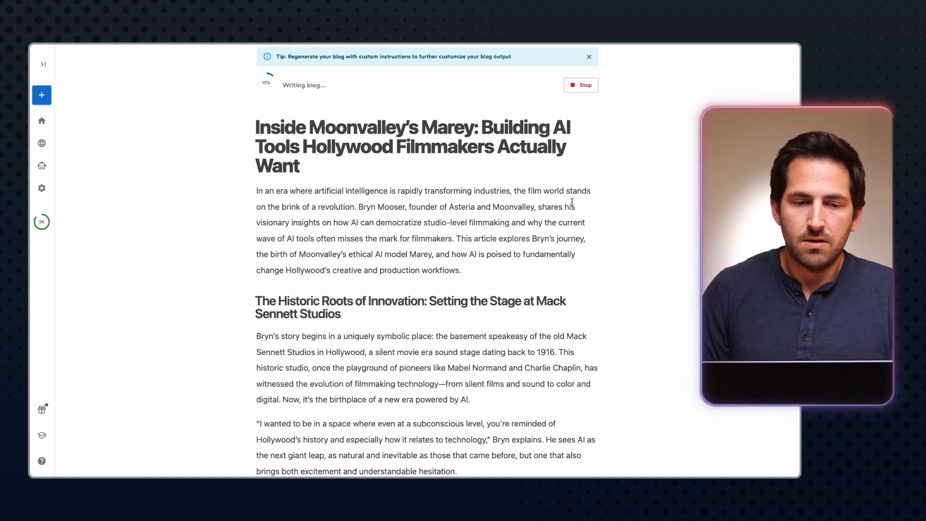
# Read through the draft text and section structure of the Moonvalley Marey post while it is being generated
pyautogui.scroll(-1, 567, 186)
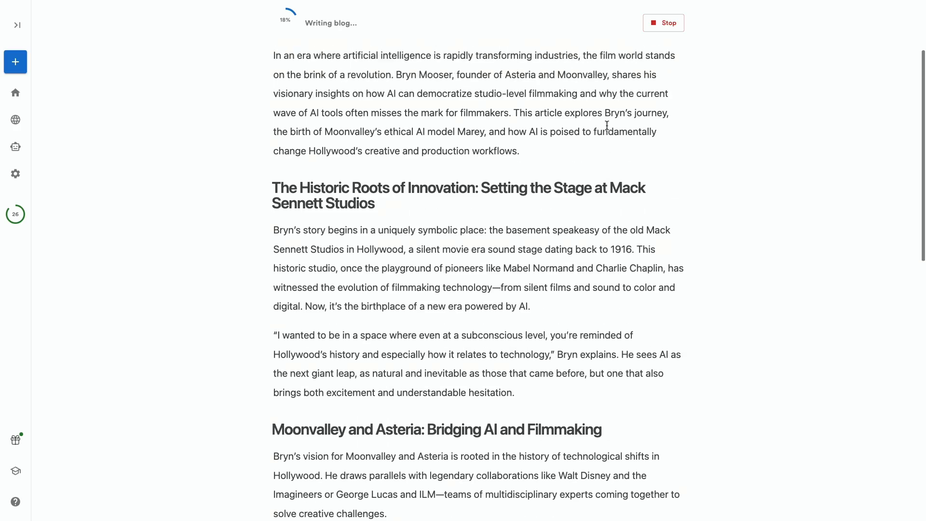
pyautogui.scroll(2, 606, 126)
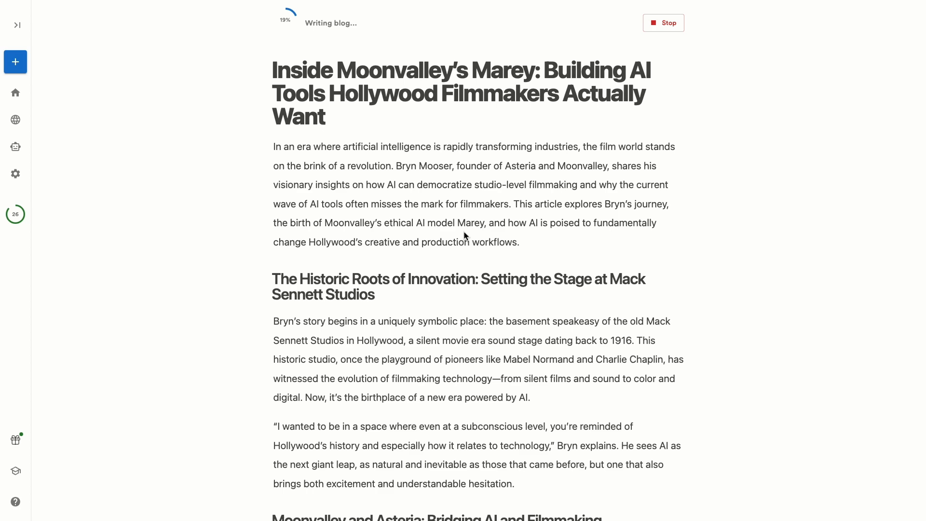
pyautogui.scroll(-3, 466, 224)
pyautogui.scroll(-5, 222, 287)
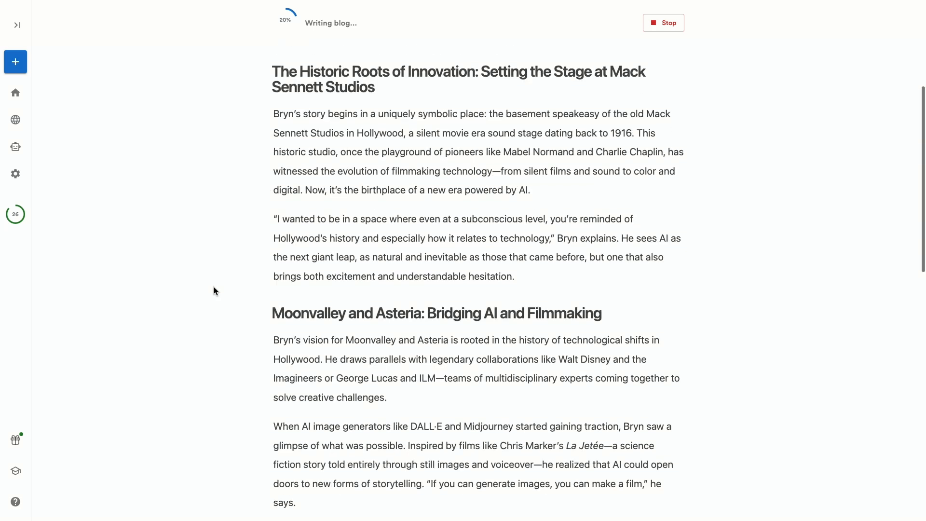
pyautogui.scroll(-4, 613, 271)
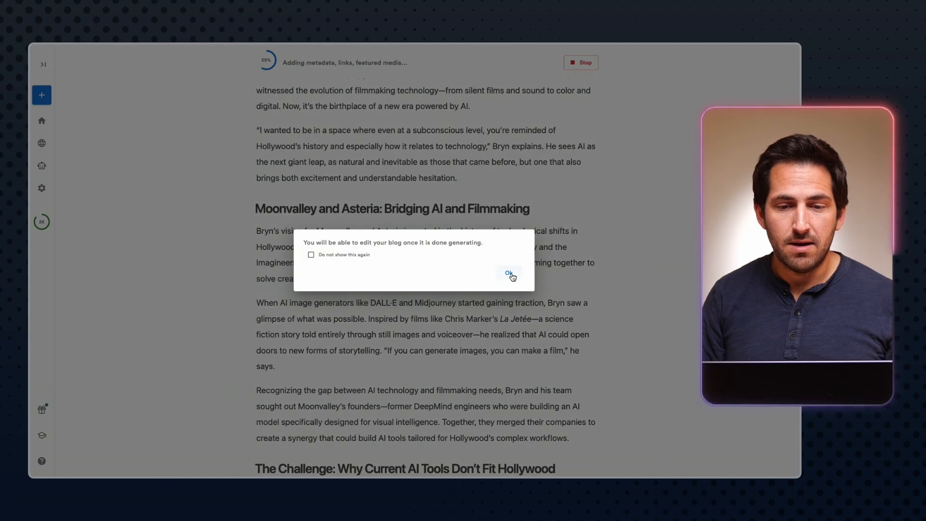
pyautogui.click(511, 275)
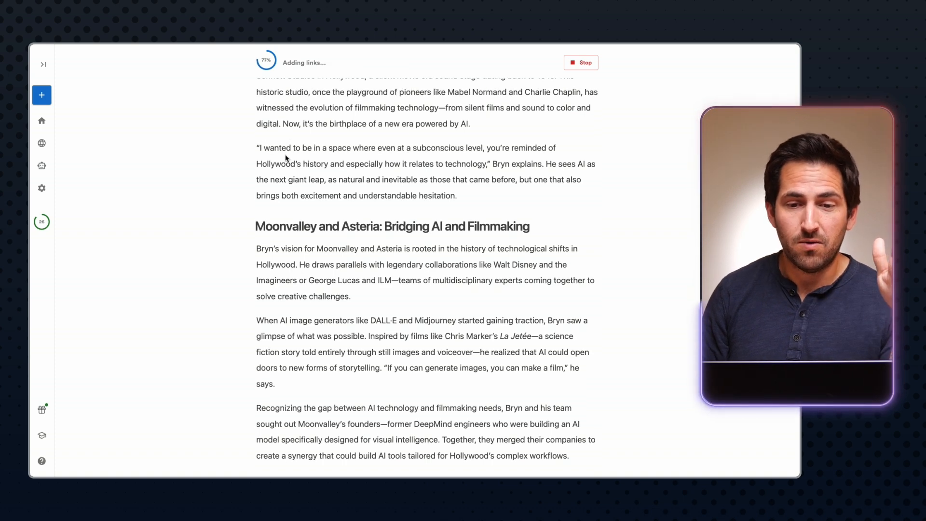
pyautogui.scroll(-7, 243, 253)
pyautogui.scroll(1, 316, 158)
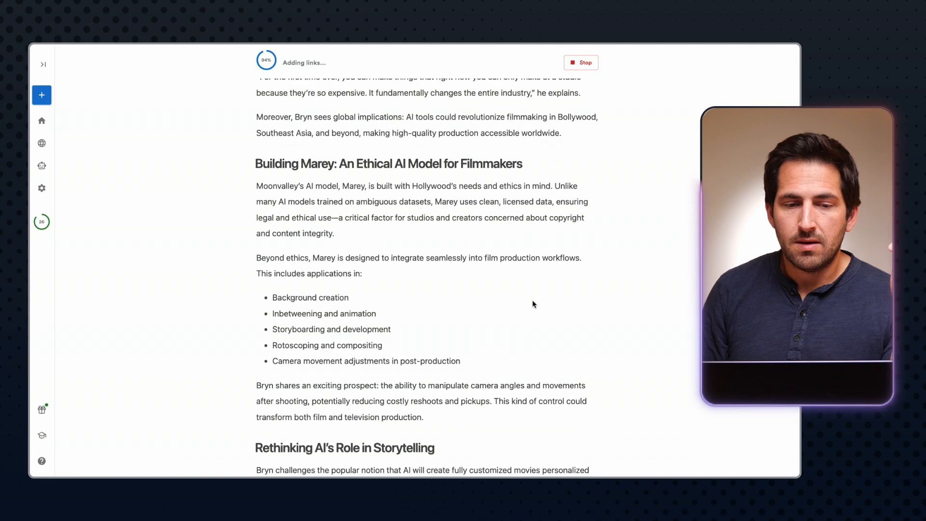
pyautogui.scroll(-1, 533, 305)
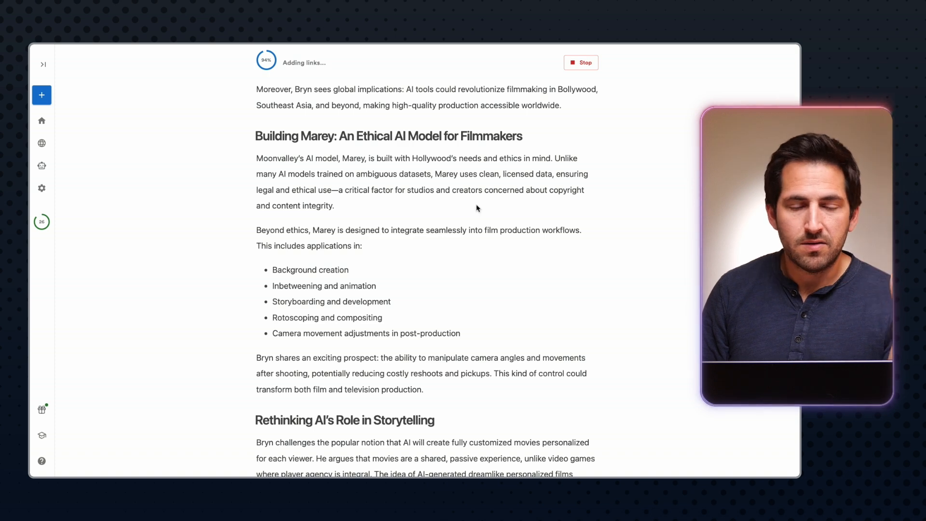
pyautogui.scroll(-3, 477, 207)
pyautogui.scroll(1, 477, 208)
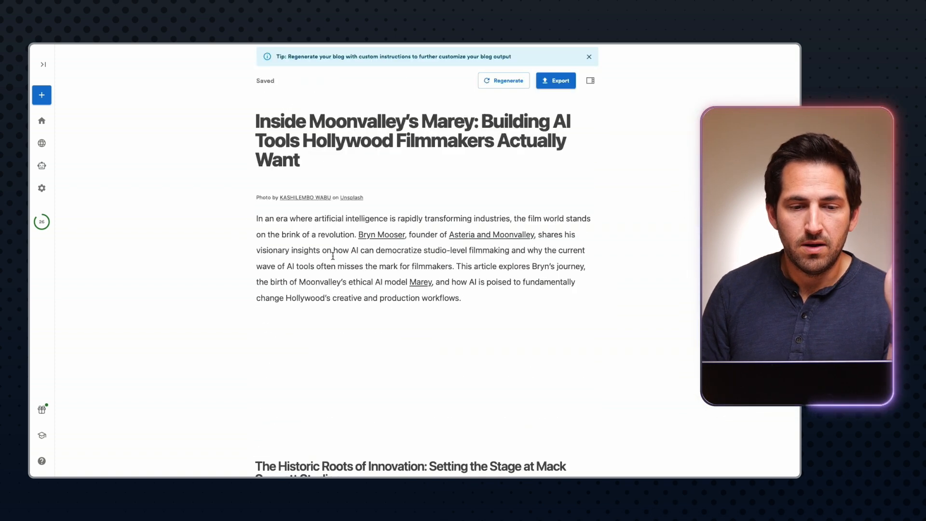
# Check the URL behind the RenderMan link in the section "Looking Ahead: The Future of AI in Hollywood"
pyautogui.scroll(-20, 333, 255)
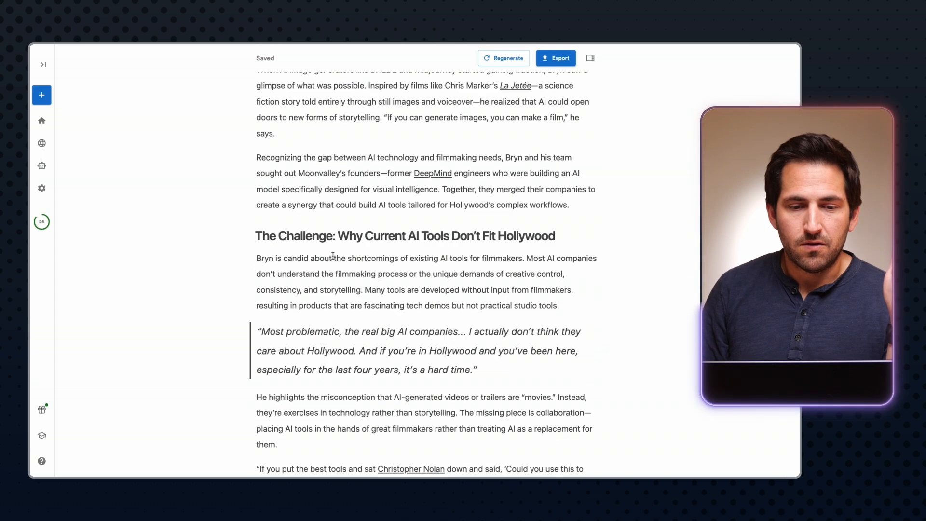
pyautogui.scroll(-3, 333, 256)
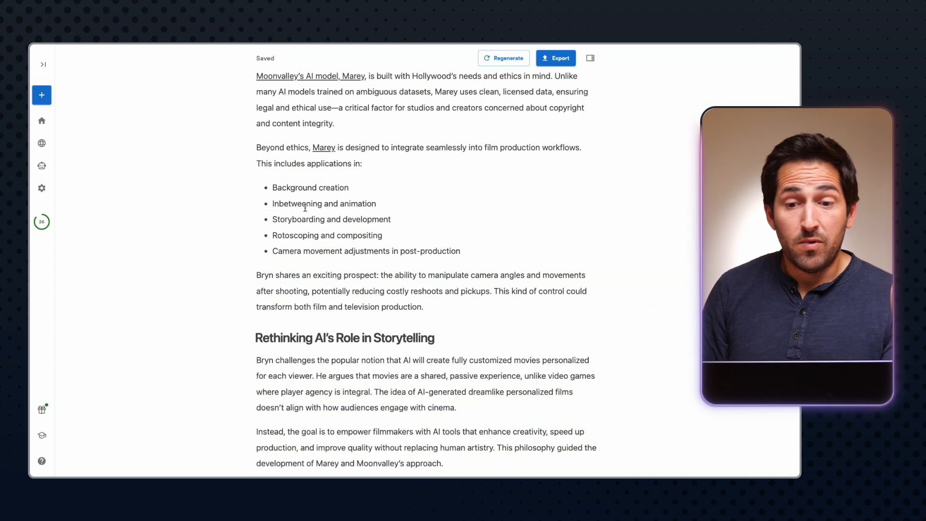
pyautogui.scroll(-4, 415, 215)
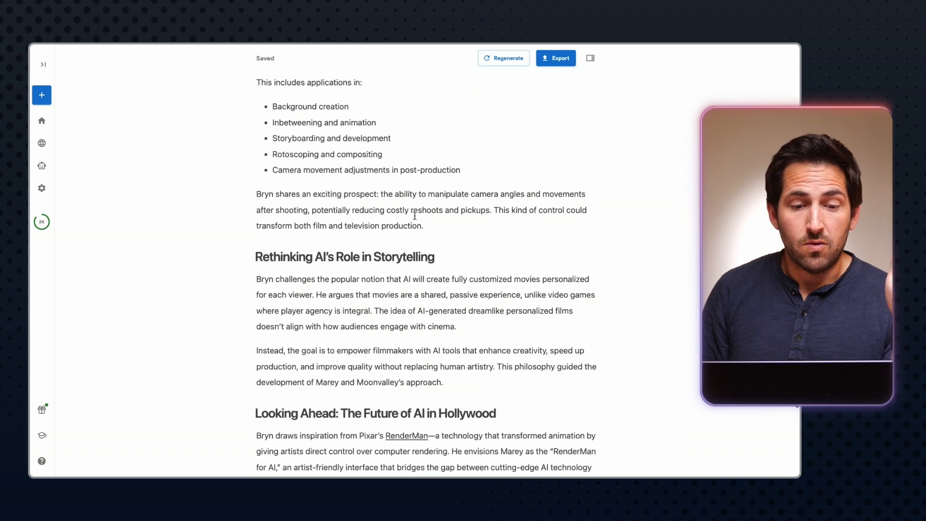
pyautogui.scroll(-4, 415, 216)
pyautogui.doubleClick(395, 197)
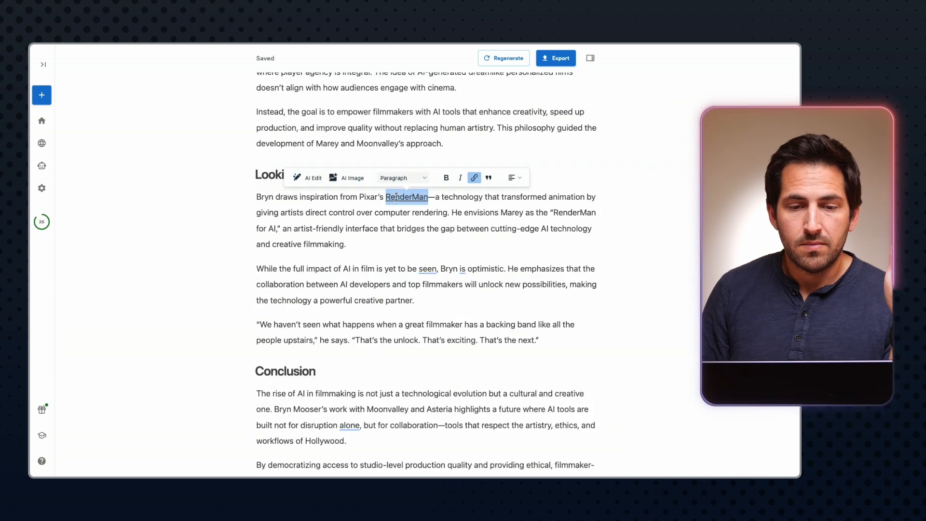
pyautogui.click(477, 181)
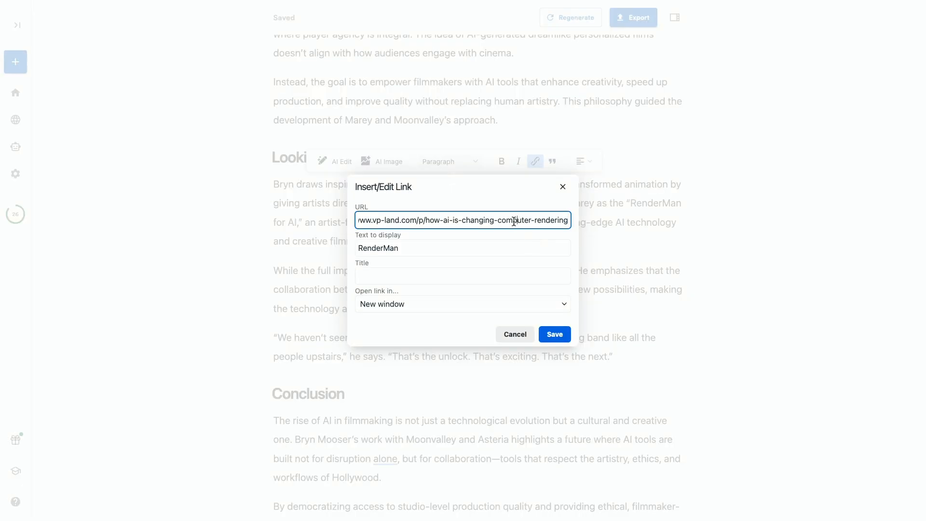
pyautogui.moveTo(470, 221); pyautogui.dragTo(547, 221)
pyautogui.click(522, 221)
pyautogui.click(562, 187)
pyautogui.click(521, 185)
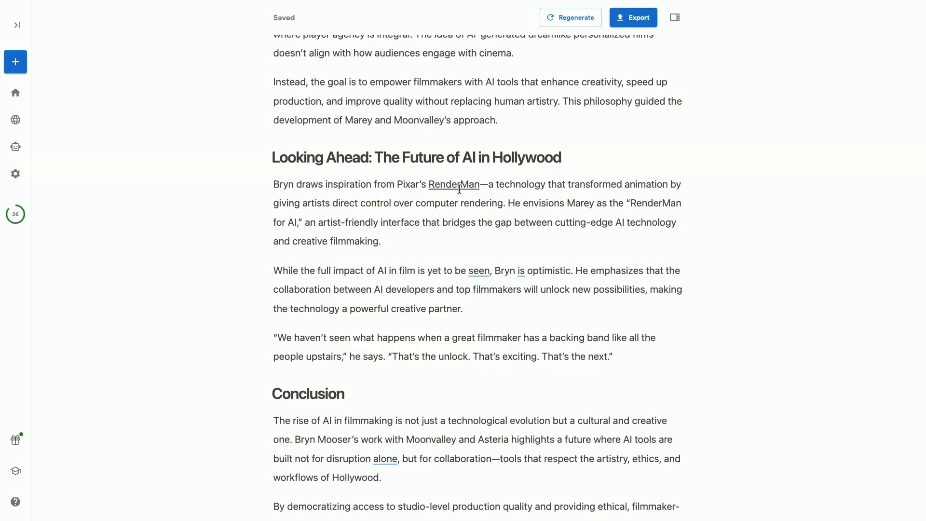
pyautogui.click(533, 196)
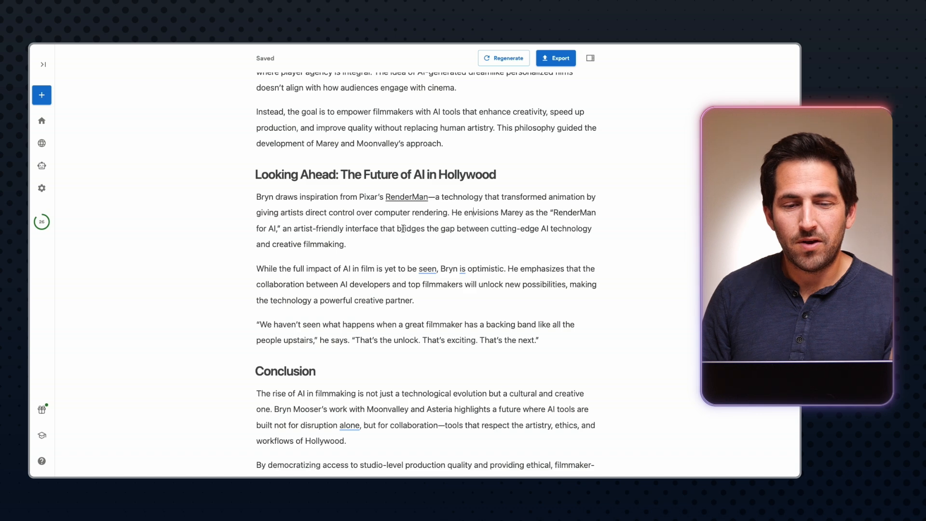
# Check the URL behind the Uncanny Valley link in the conclusion without changing the link
pyautogui.scroll(-4, 401, 213)
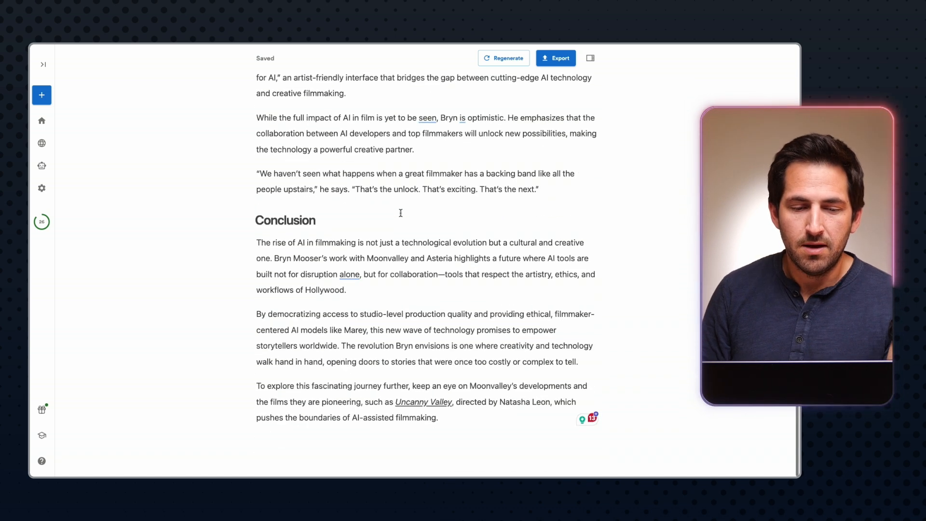
pyautogui.doubleClick(409, 398)
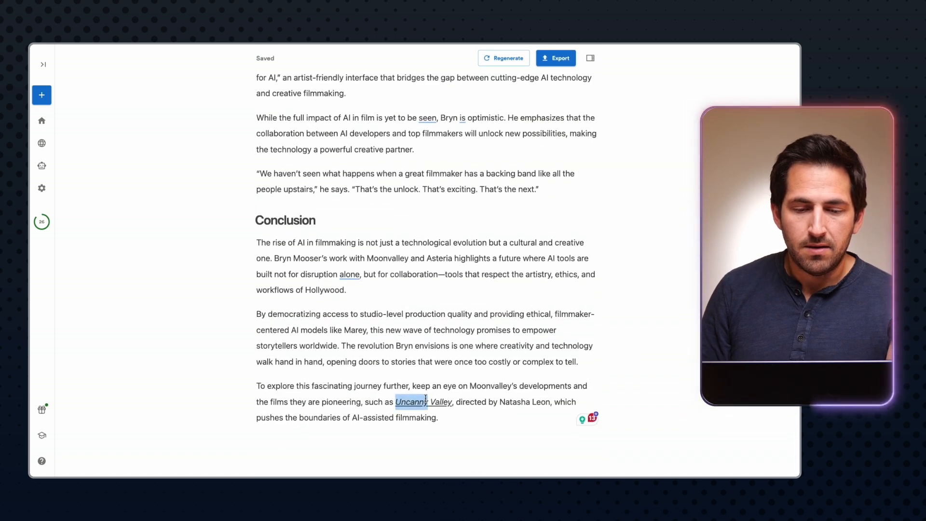
pyautogui.click(491, 383)
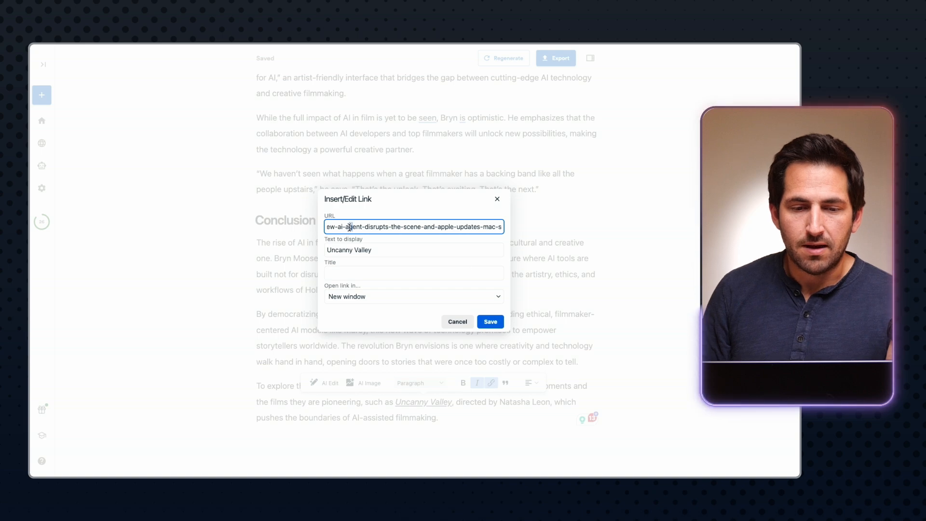
pyautogui.hotkey('ctrl', 'a')
pyautogui.hotkey('ctrl', 'v')
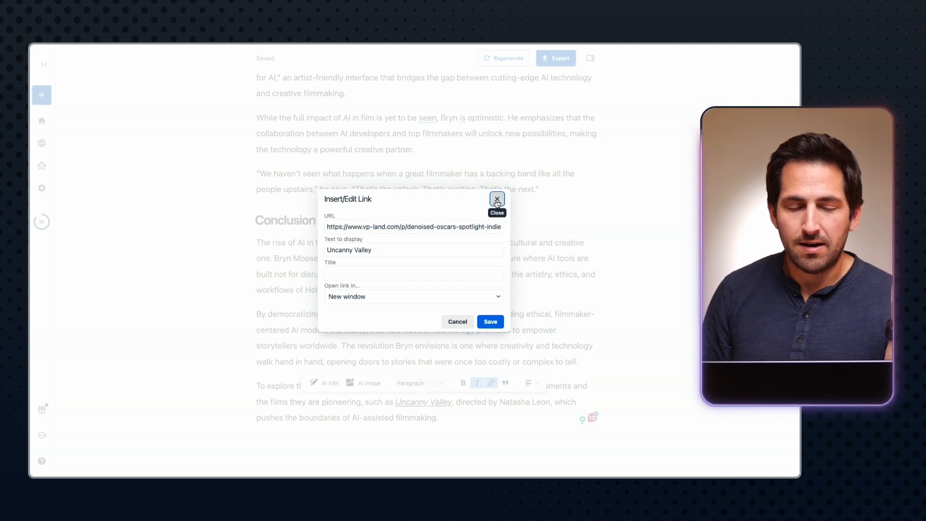
pyautogui.click(496, 199)
# Compare the suggested stock images for the featured image and choose the one of a cinema camera on a wooden table
pyautogui.scroll(15, 477, 265)
pyautogui.scroll(12, 476, 265)
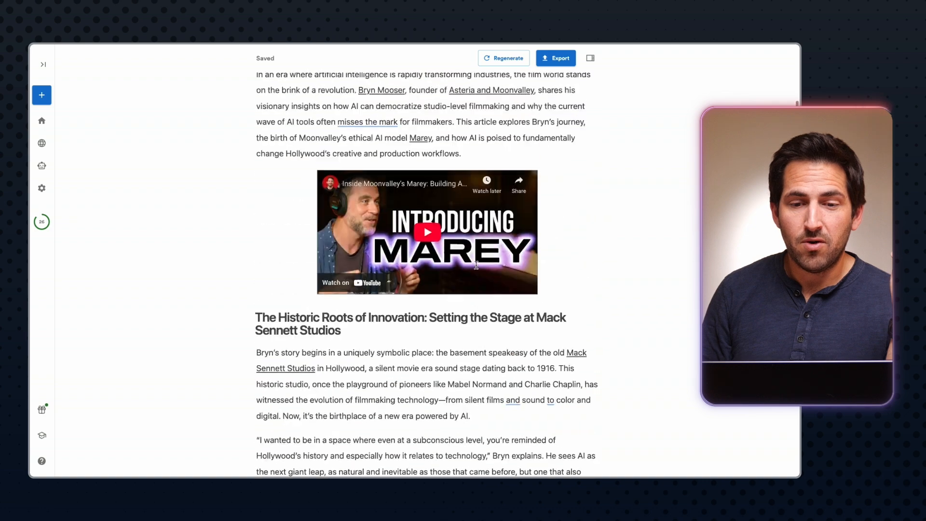
pyautogui.click(442, 249)
pyautogui.scroll(-1, 390, 193)
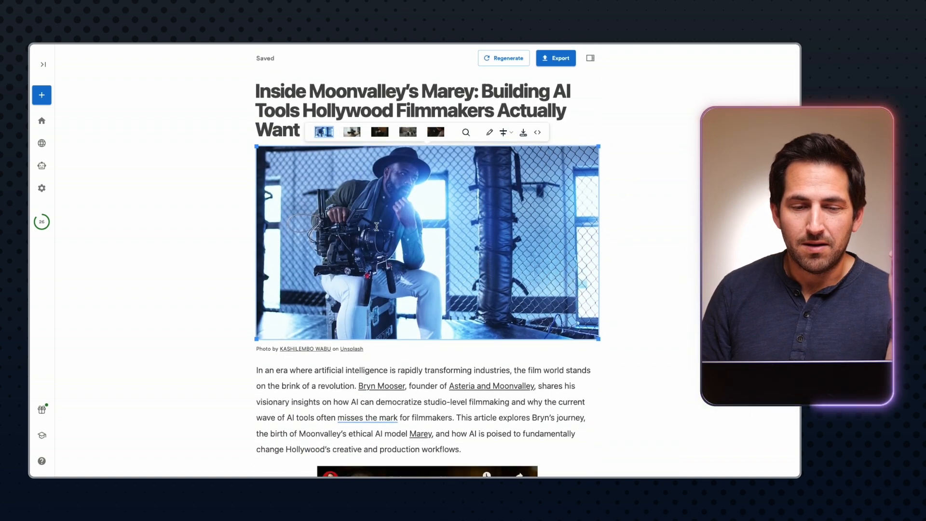
pyautogui.scroll(-1, 377, 226)
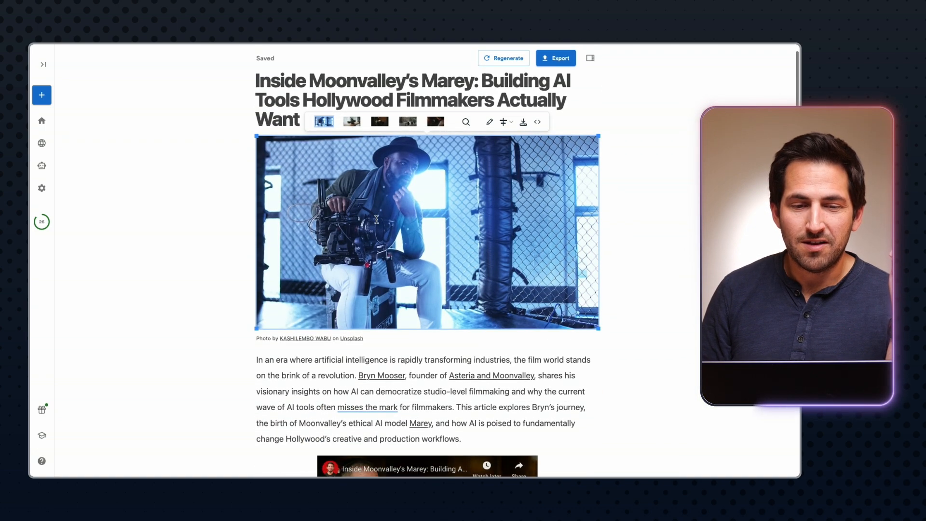
pyautogui.click(352, 123)
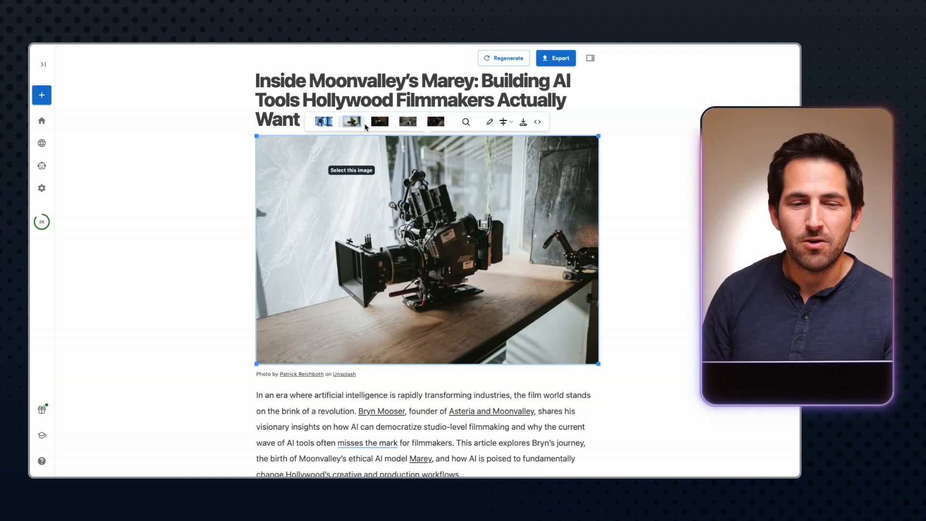
pyautogui.click(379, 122)
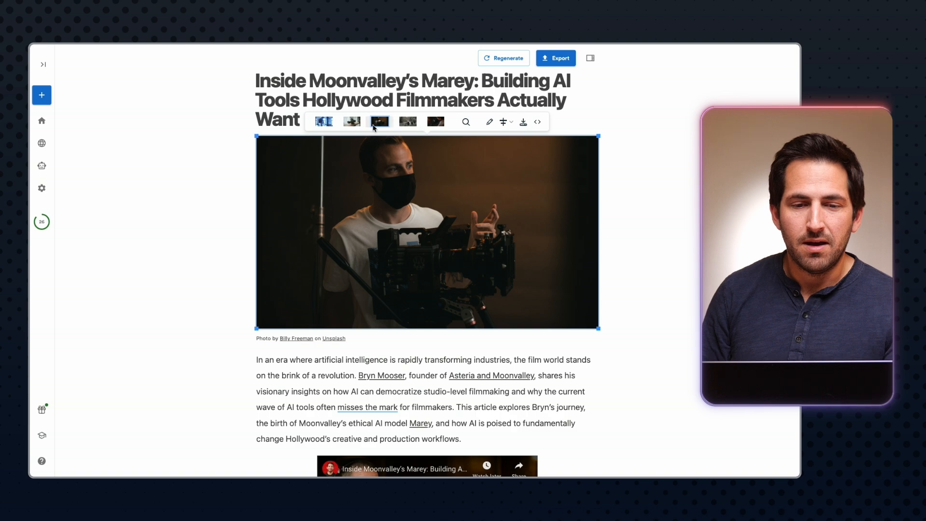
pyautogui.click(352, 122)
pyautogui.click(408, 122)
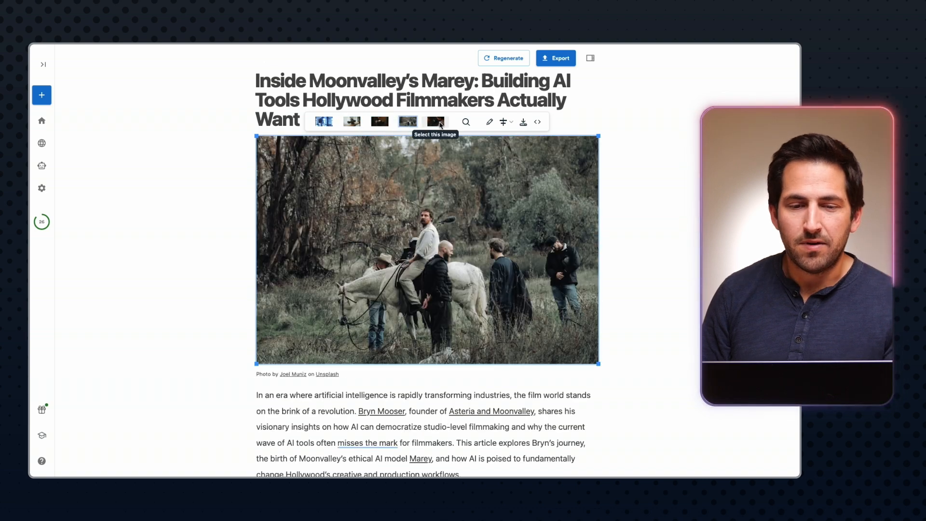
pyautogui.click(436, 123)
pyautogui.click(352, 122)
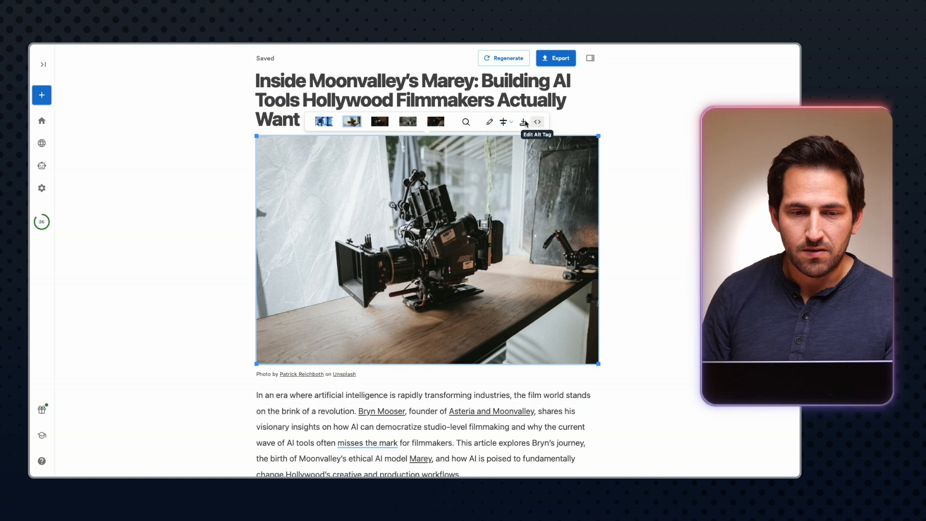
# Check which image is selected as the post's featured image in the post settings and confirm the selection
pyautogui.click(590, 58)
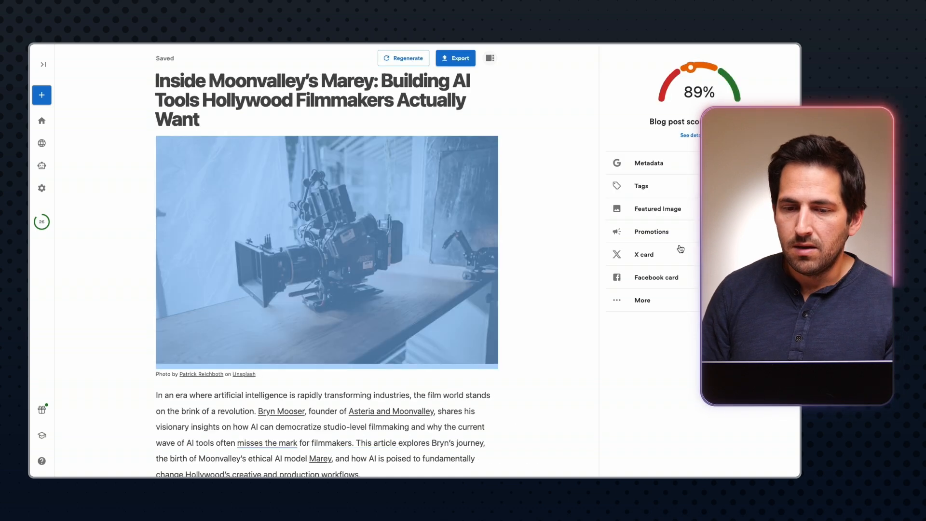
pyautogui.click(709, 209)
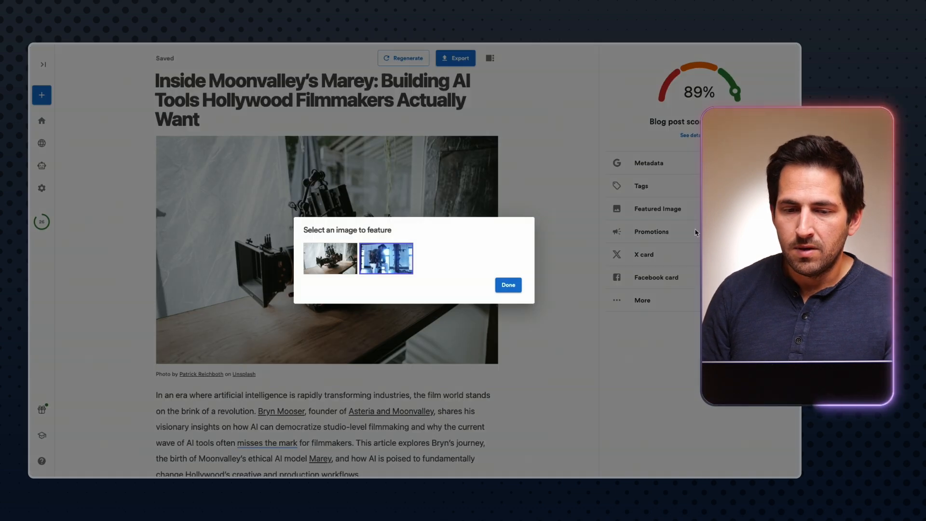
pyautogui.click(502, 284)
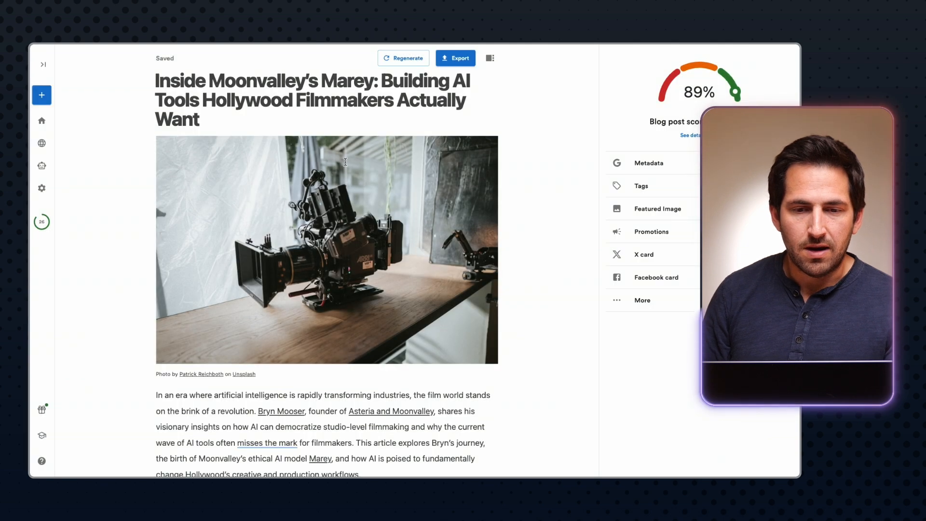
# Look at the image editor and the stock image search for the cinema camera photo without changing the photo
pyautogui.click(346, 161)
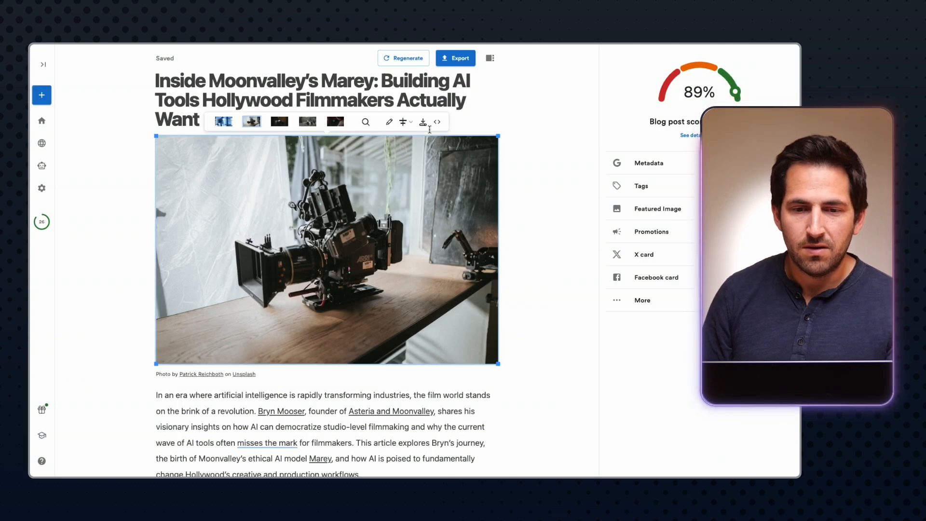
pyautogui.click(390, 122)
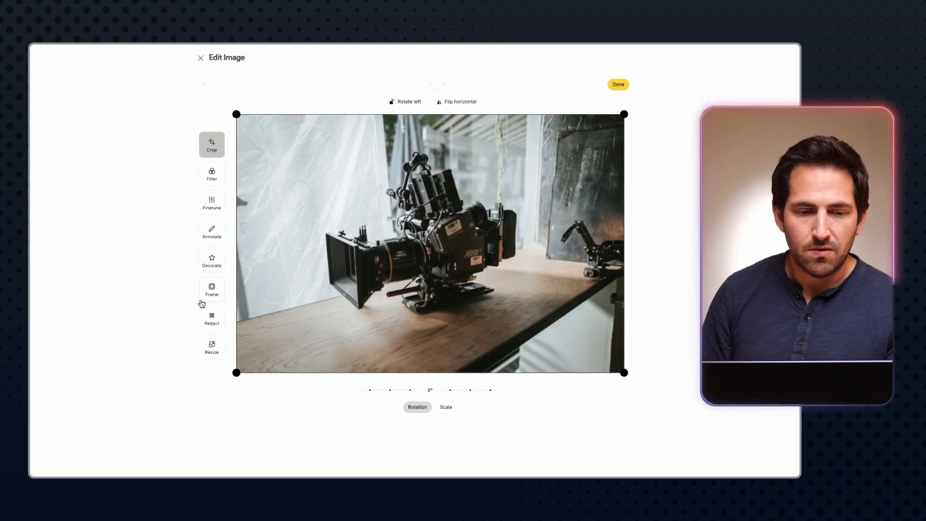
pyautogui.press('Escape')
pyautogui.click(365, 121)
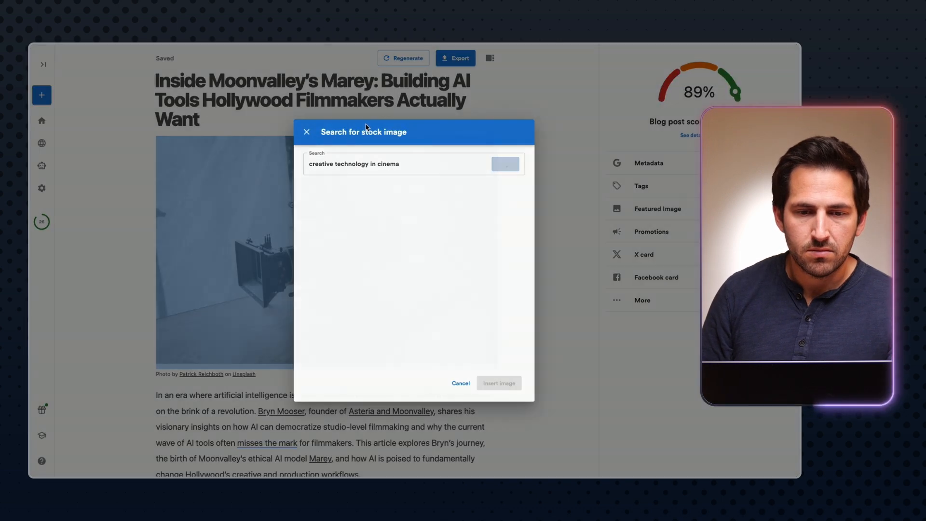
pyautogui.click(264, 336)
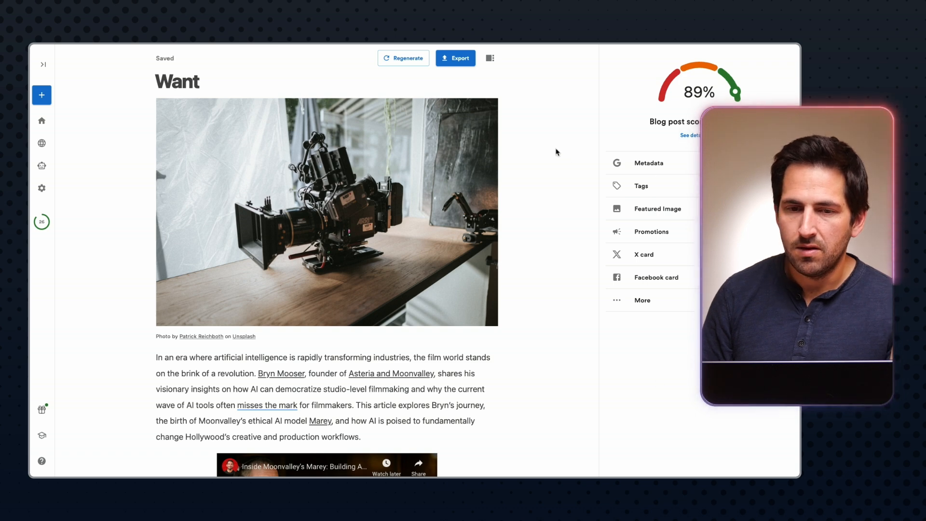
# Hide the post settings, add an empty paragraph above the introduction, and browse the content blocks available for insertion there
pyautogui.click(489, 61)
pyautogui.click(480, 165)
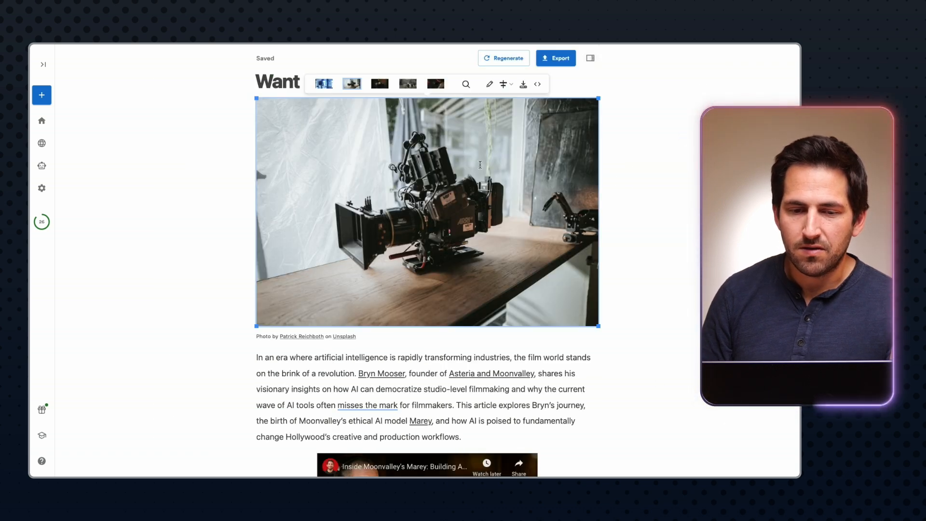
pyautogui.click(262, 358)
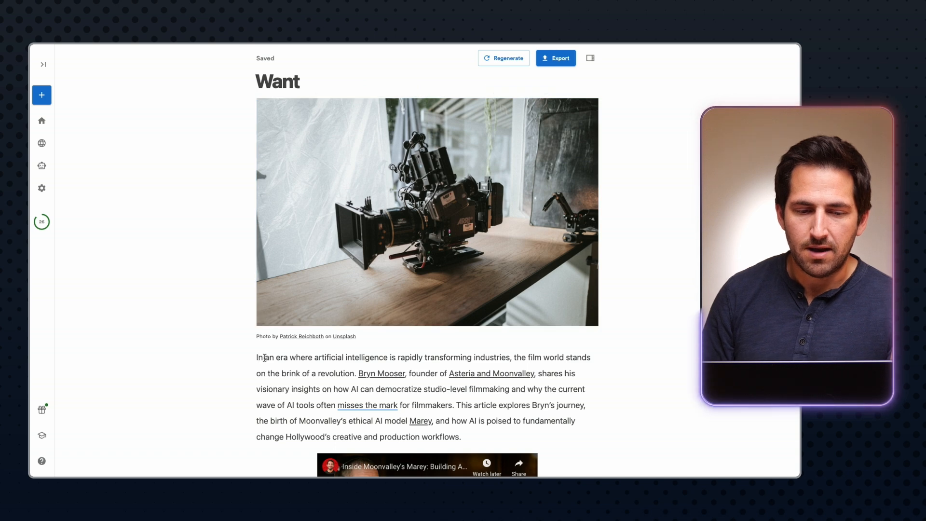
pyautogui.press('Return')
pyautogui.press('Up')
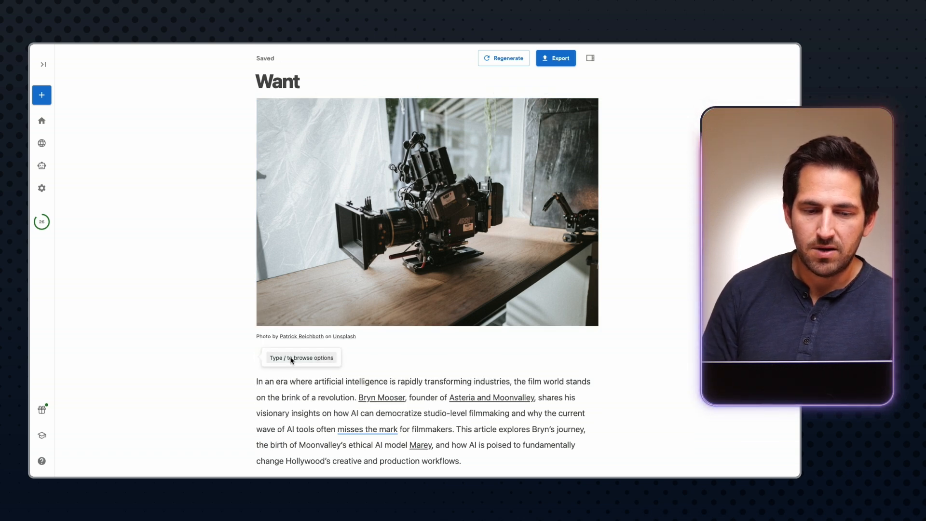
pyautogui.write('/')
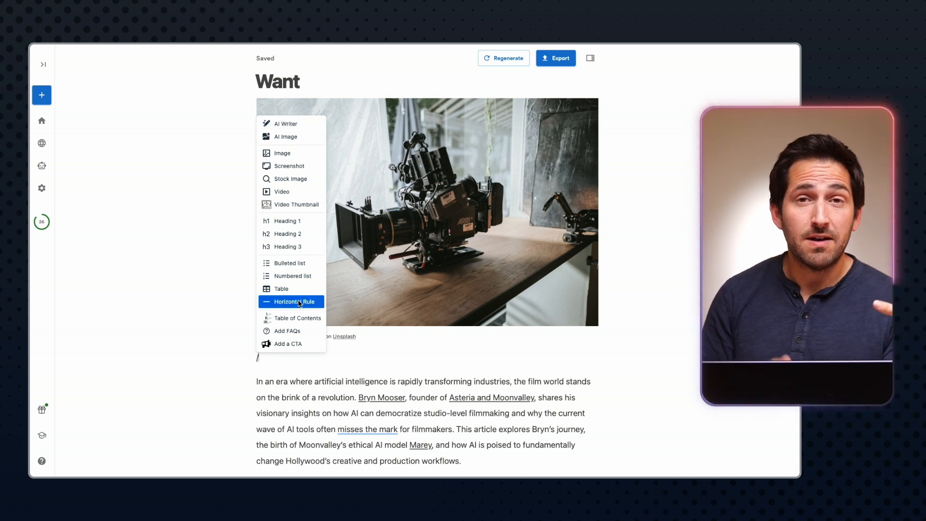
pyautogui.click(310, 392)
# Select "era where artificial intelligence" in the introduction and look at the text formatting options
pyautogui.scroll(-3, 310, 392)
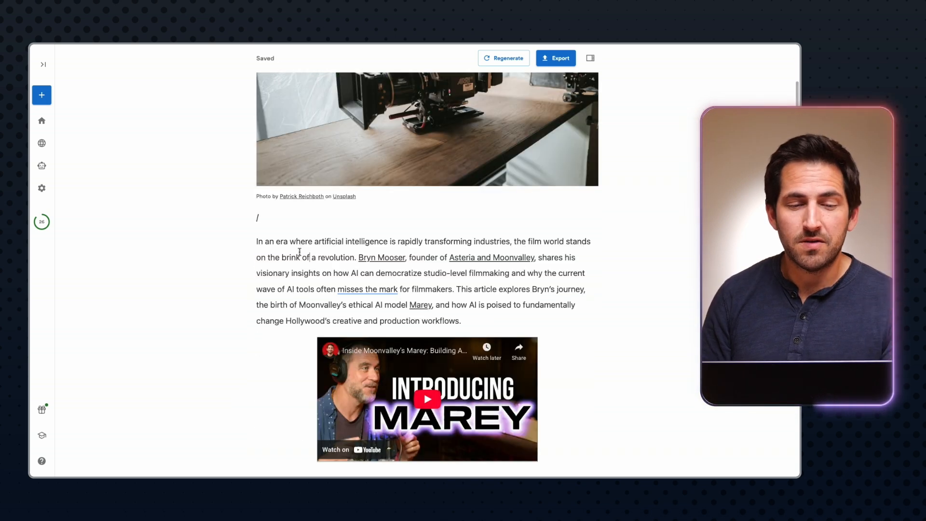
pyautogui.moveTo(287, 242); pyautogui.dragTo(366, 243)
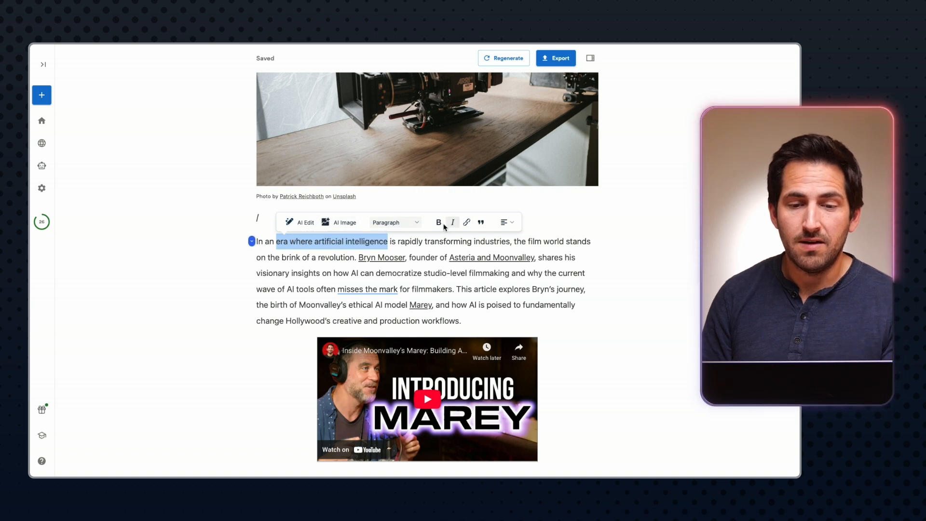
pyautogui.click(443, 226)
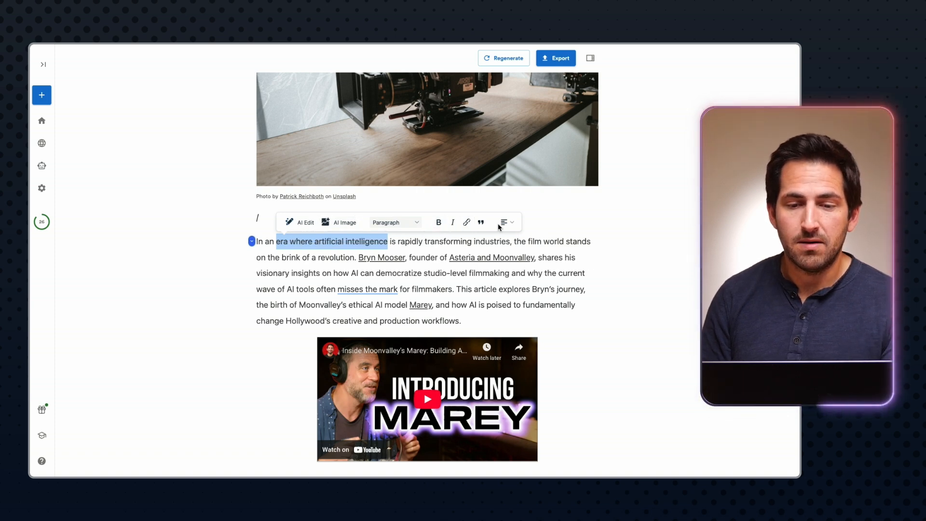
# Generate an AI image in Editorial style from the suggested prompt and insert the green filmmaking illustration above the introduction
pyautogui.click(317, 206)
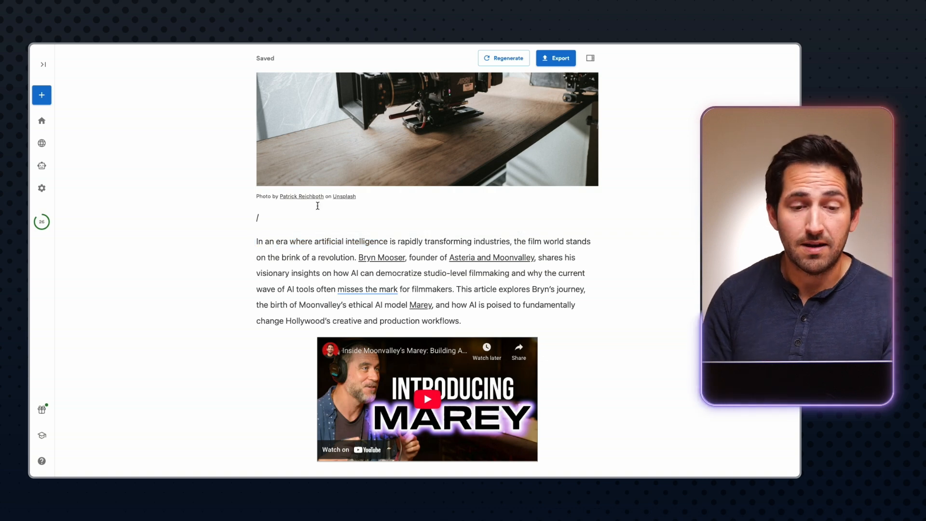
pyautogui.write('/')
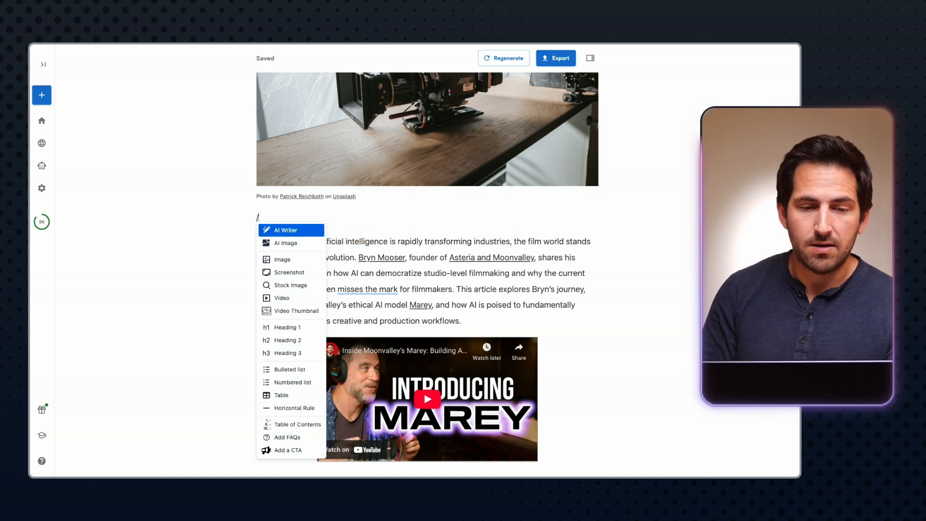
pyautogui.click(285, 244)
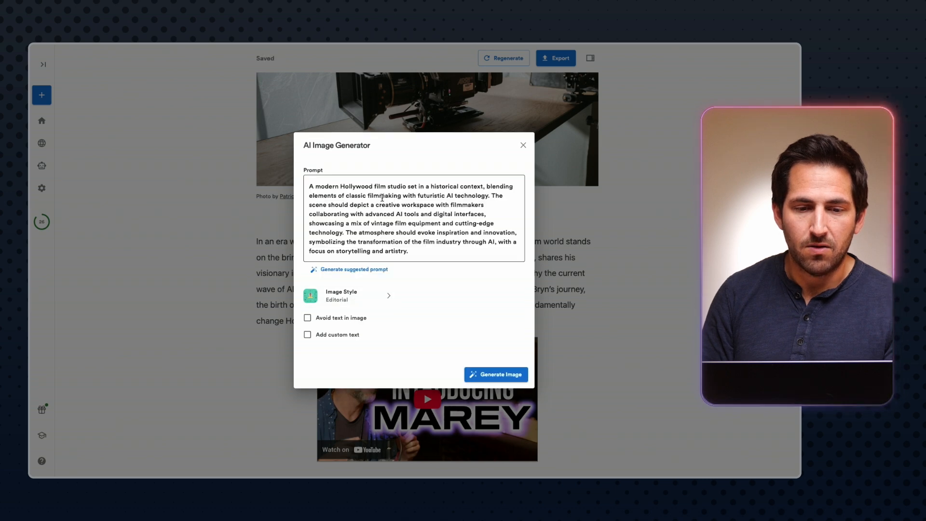
pyautogui.click(381, 198)
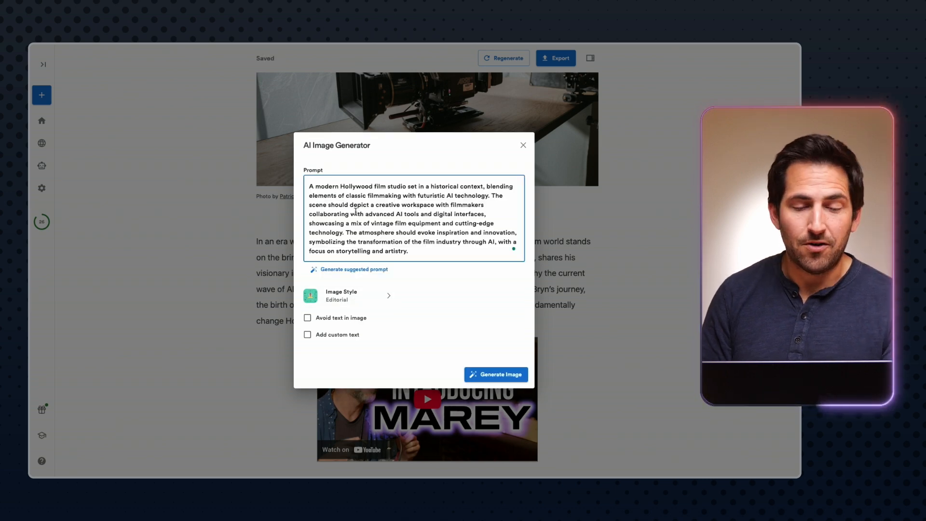
pyautogui.click(492, 380)
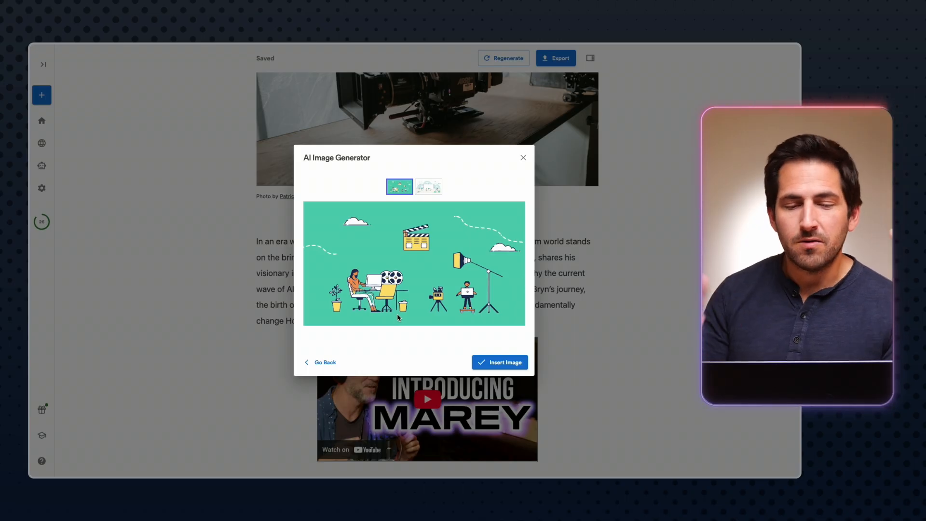
pyautogui.click(490, 363)
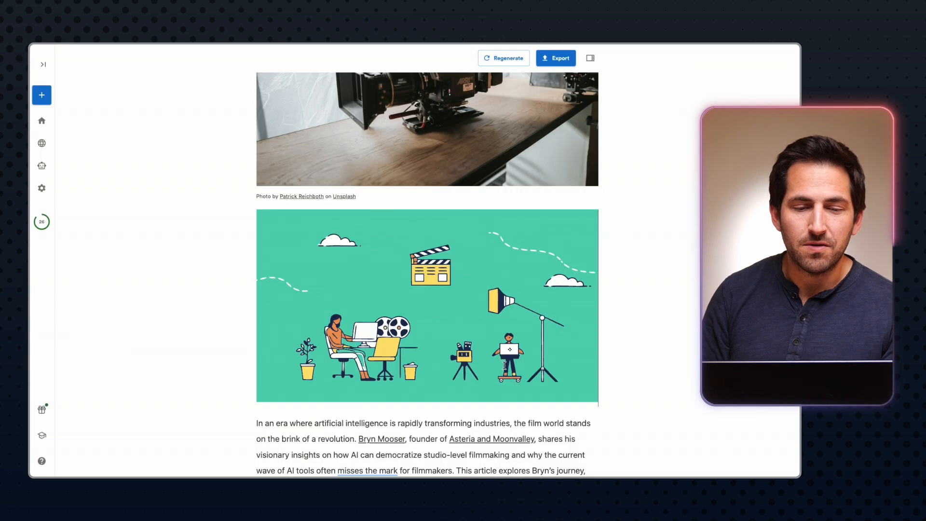
# Delete the cinema camera photo and its Unsplash photo credit line so the illustration follows the post title
pyautogui.click(442, 90)
pyautogui.press('BackSpace')
pyautogui.scroll(2, 442, 90)
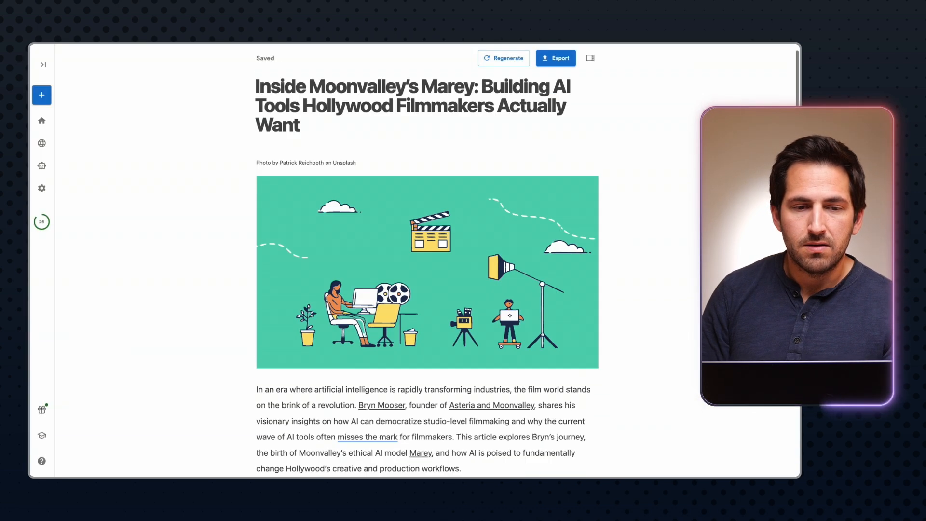
pyautogui.scroll(1, 427, 260)
pyautogui.click(392, 194)
pyautogui.tripleClick(370, 176)
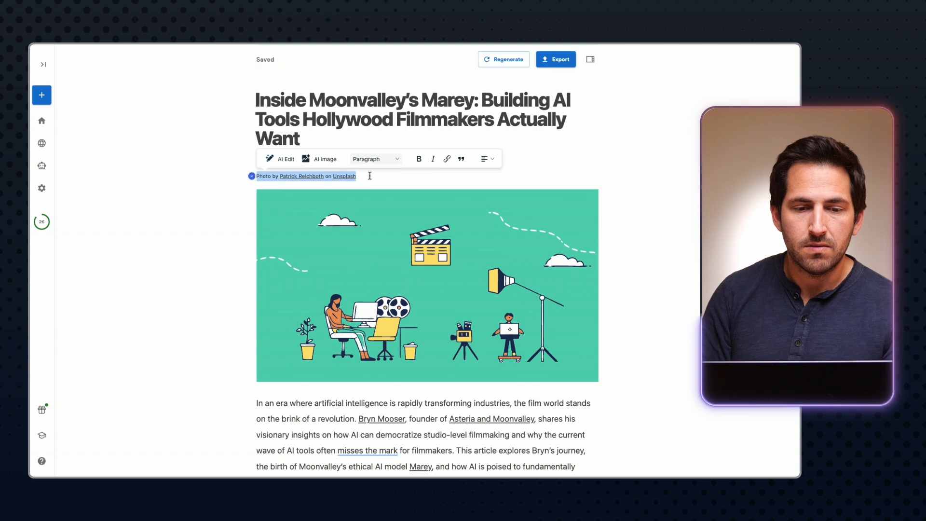
pyautogui.press('BackSpace')
pyautogui.press('BackSpace')
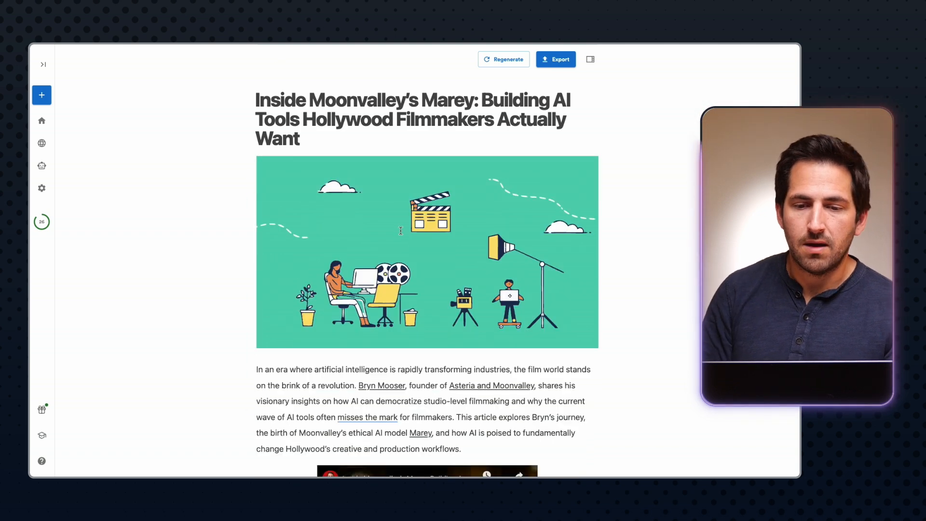
# Switch to YouTube and copy the URL of the video "Fixing Video Flicker - Flicker Free Plug-in Review"
pyautogui.scroll(-2, 400, 231)
pyautogui.scroll(1, 405, 188)
pyautogui.click(407, 191)
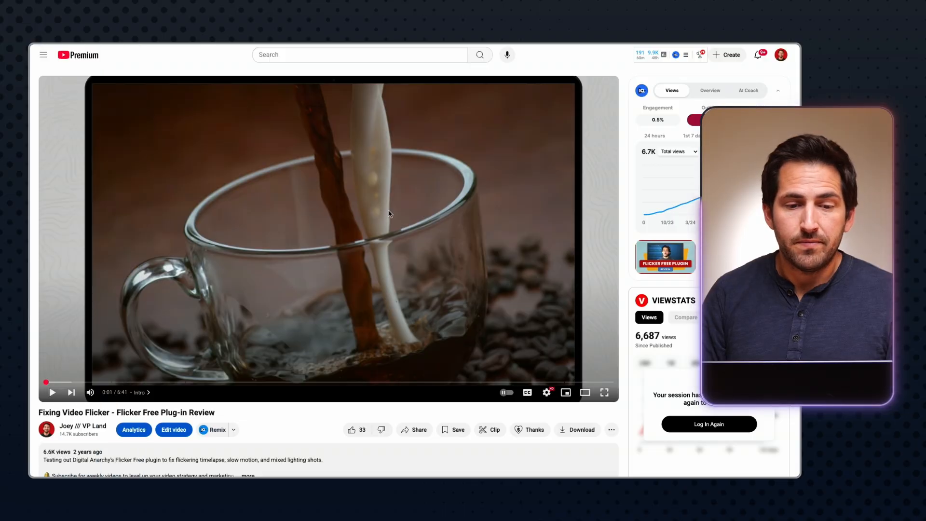
pyautogui.rightClick(390, 214)
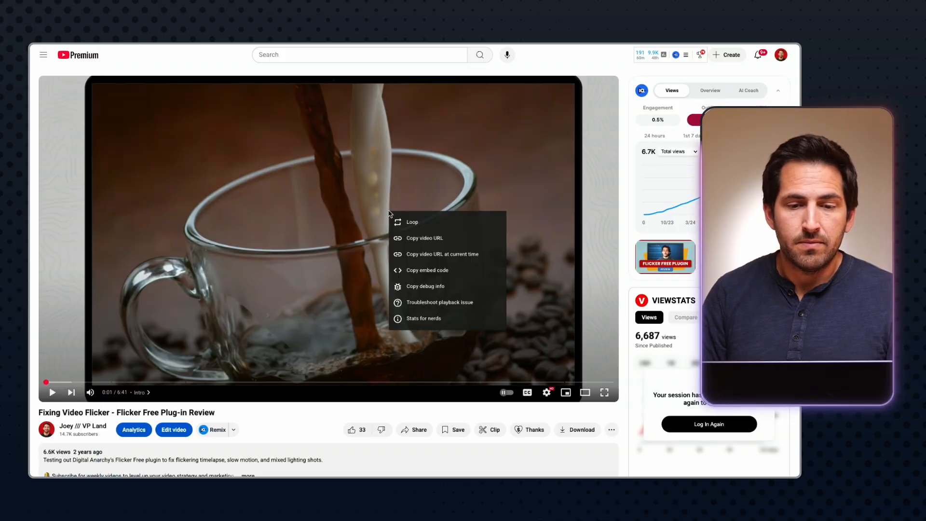
pyautogui.click(414, 238)
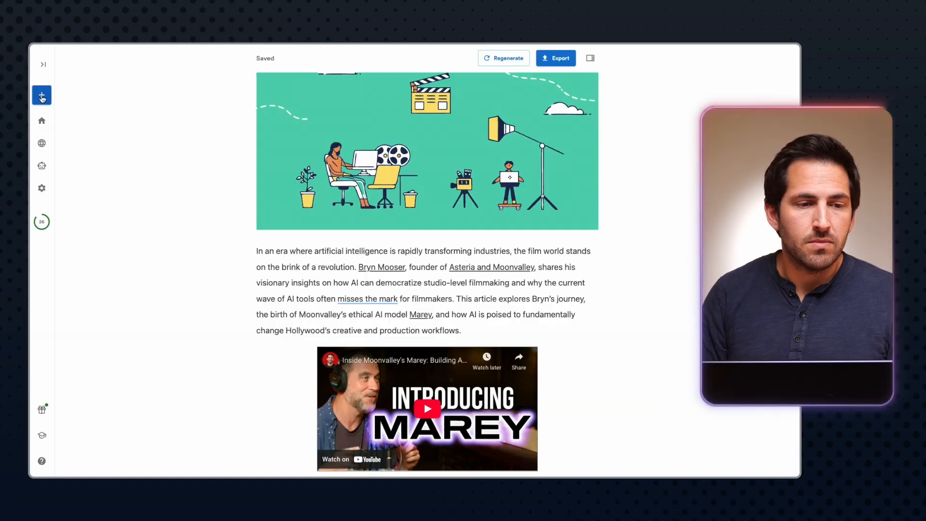
# Return to the blog post editor and start a new blog post from the copied video URL
pyautogui.click(43, 98)
pyautogui.click(388, 108)
pyautogui.hotkey('ctrl', 'v')
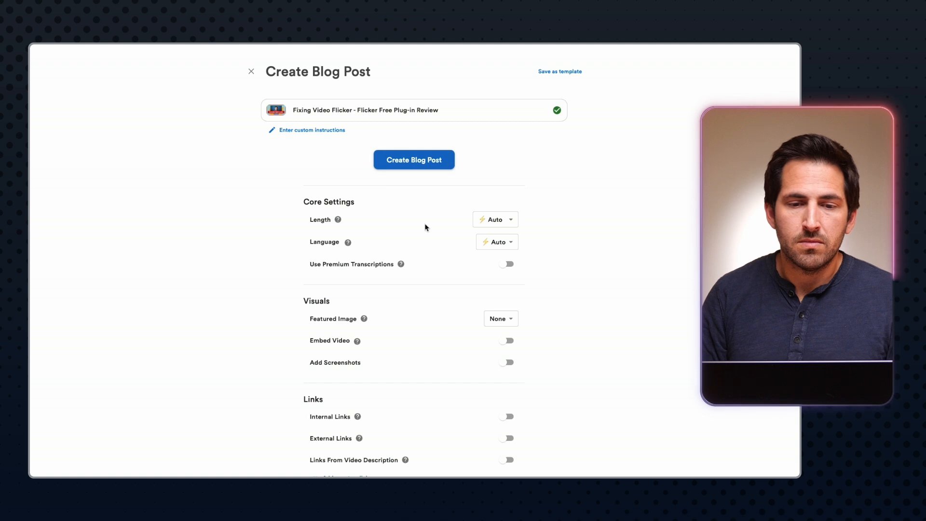
# Set the new post's featured image to AI Generated Image with the Digital Illustration image style
pyautogui.scroll(-4, 433, 292)
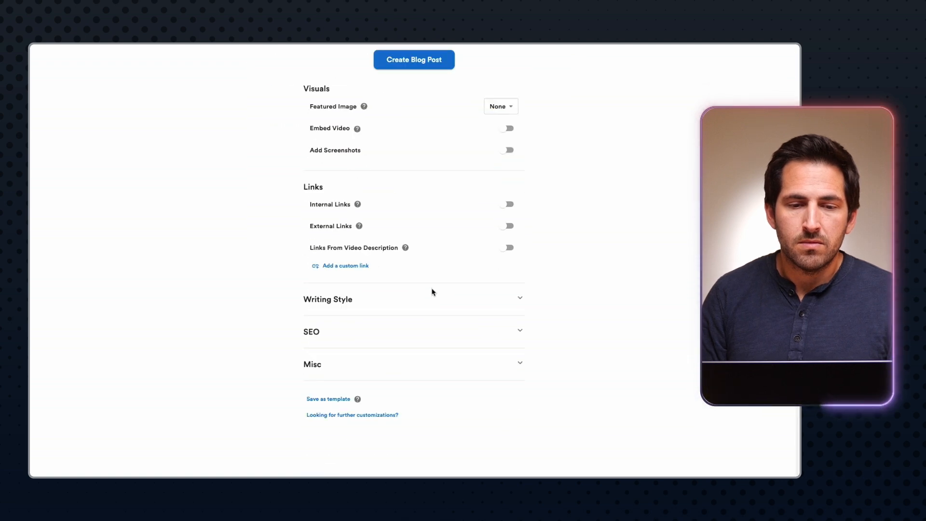
pyautogui.scroll(4, 441, 241)
pyautogui.scroll(-3, 449, 228)
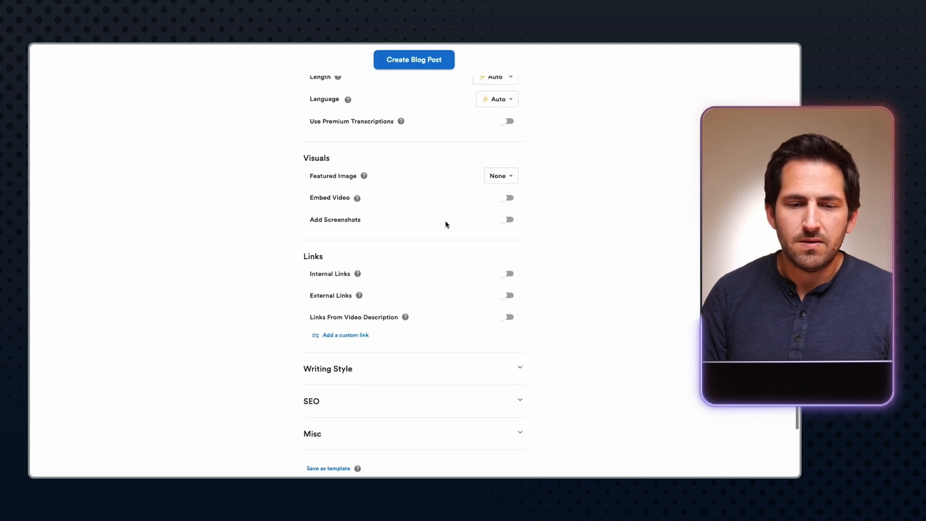
pyautogui.scroll(-2, 445, 224)
pyautogui.scroll(2, 446, 224)
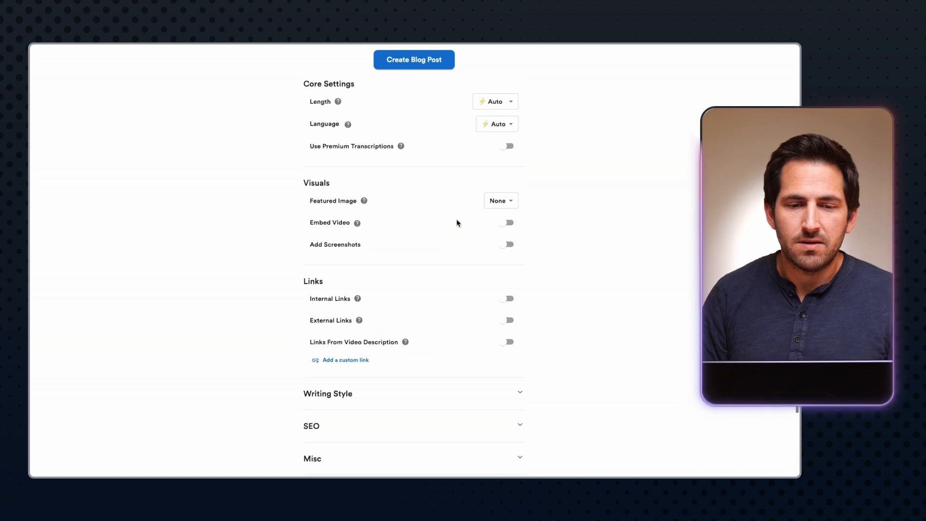
pyautogui.click(502, 206)
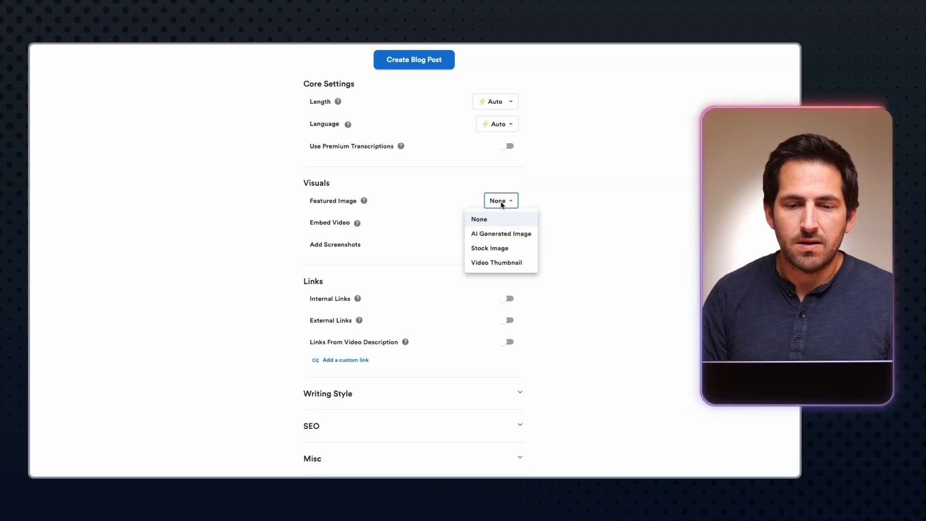
pyautogui.click(505, 235)
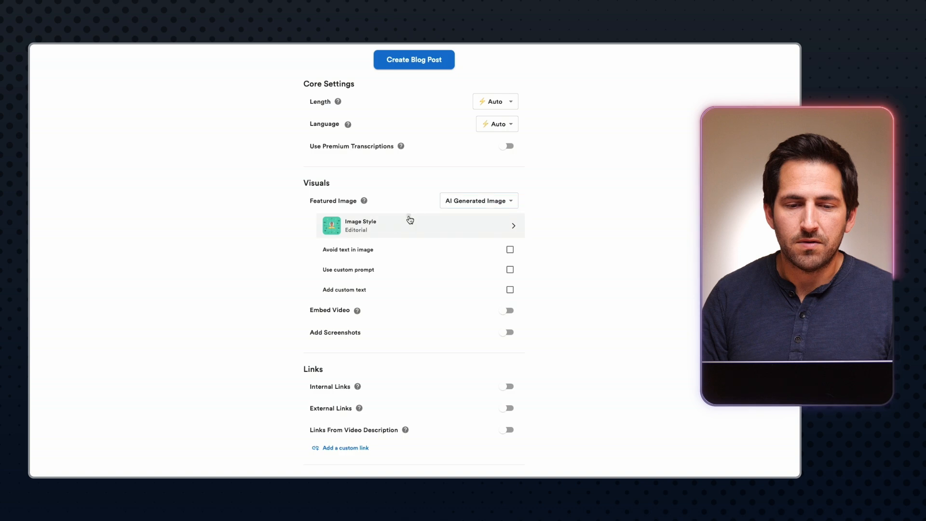
pyautogui.click(409, 219)
pyautogui.click(392, 205)
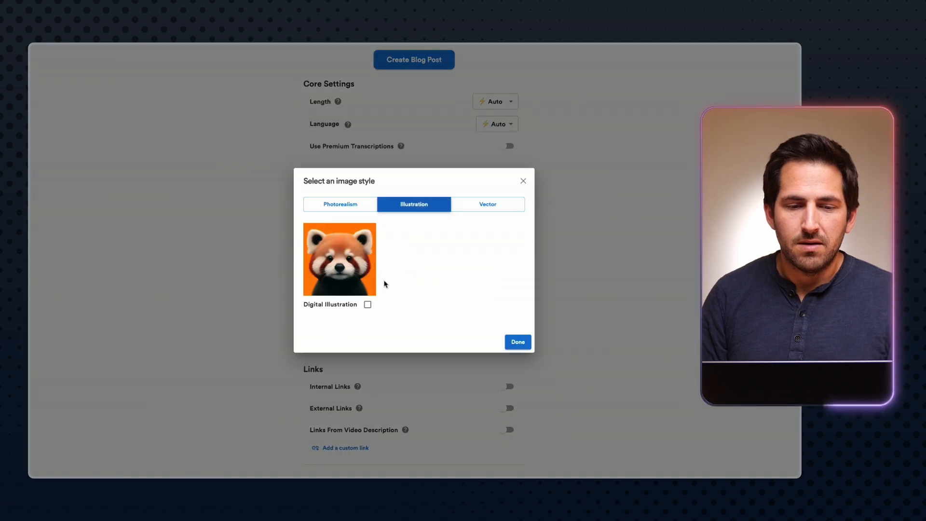
pyautogui.click(338, 288)
pyautogui.click(516, 342)
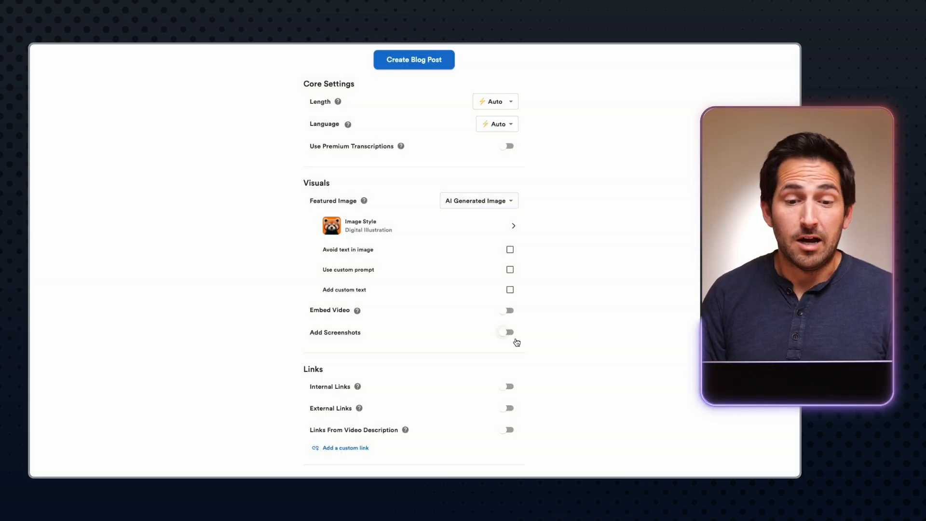
pyautogui.scroll(-3, 529, 245)
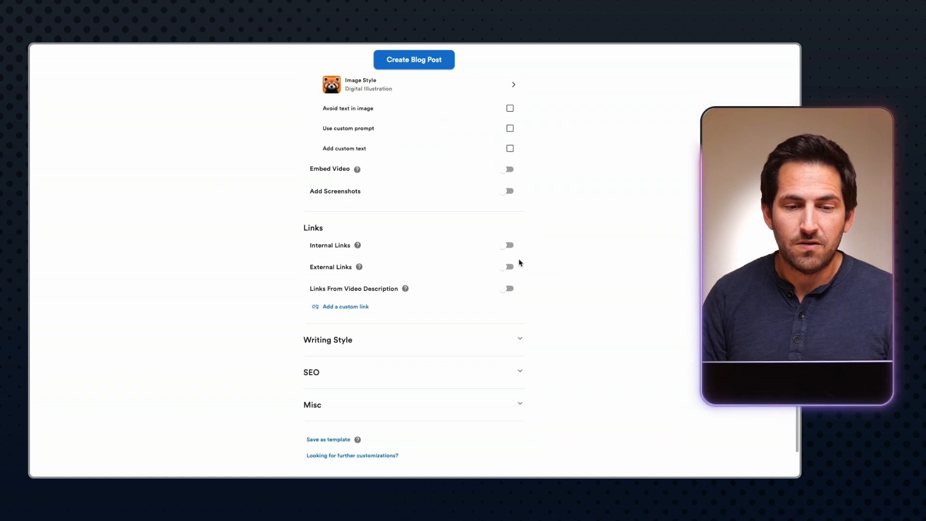
# Enable Embed Video and Add Screenshots, and configure the writing style with Second Person (you, your, yours), Use Emojis and Add FAQs
pyautogui.click(507, 192)
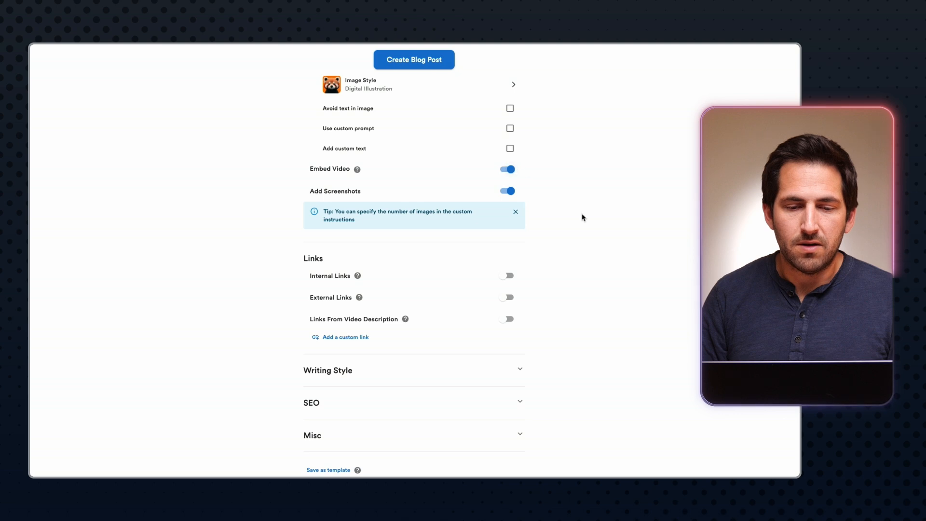
pyautogui.scroll(-2, 498, 207)
pyautogui.click(445, 302)
pyautogui.scroll(-1, 447, 302)
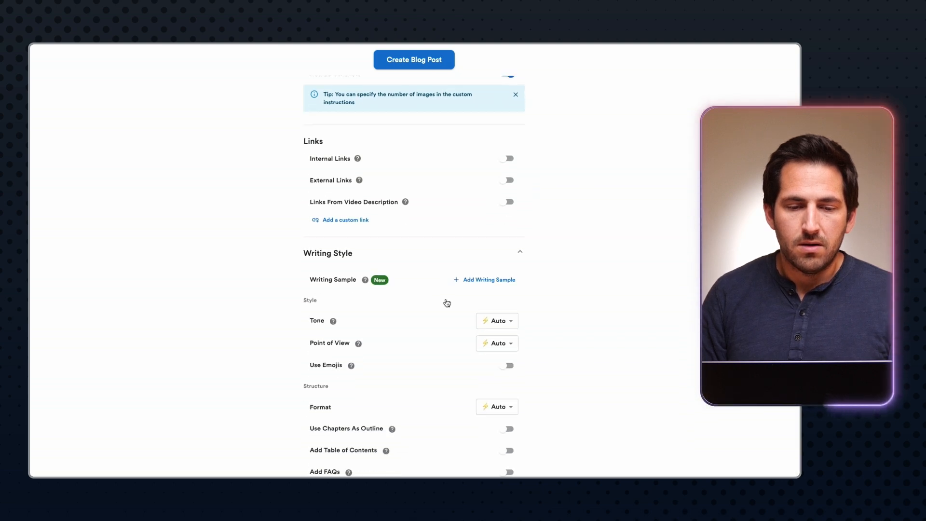
pyautogui.scroll(-2, 447, 303)
pyautogui.click(497, 250)
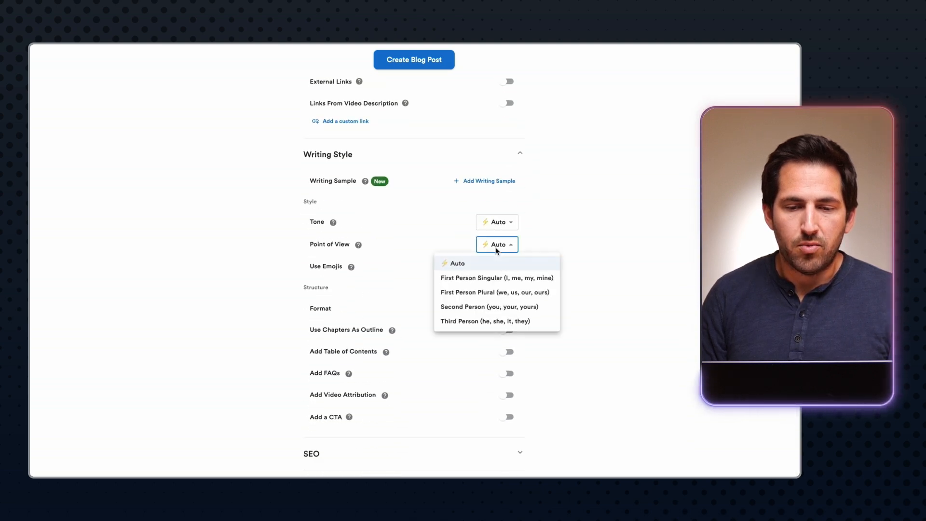
pyautogui.click(524, 311)
pyautogui.scroll(-3, 579, 237)
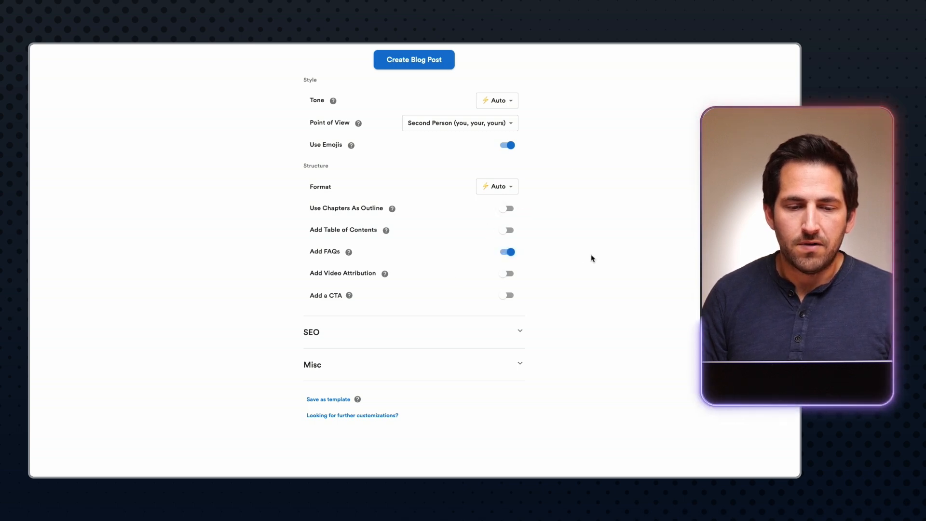
# Generate the blog post from the Flicker Free review video with the chosen settings
pyautogui.scroll(10, 461, 215)
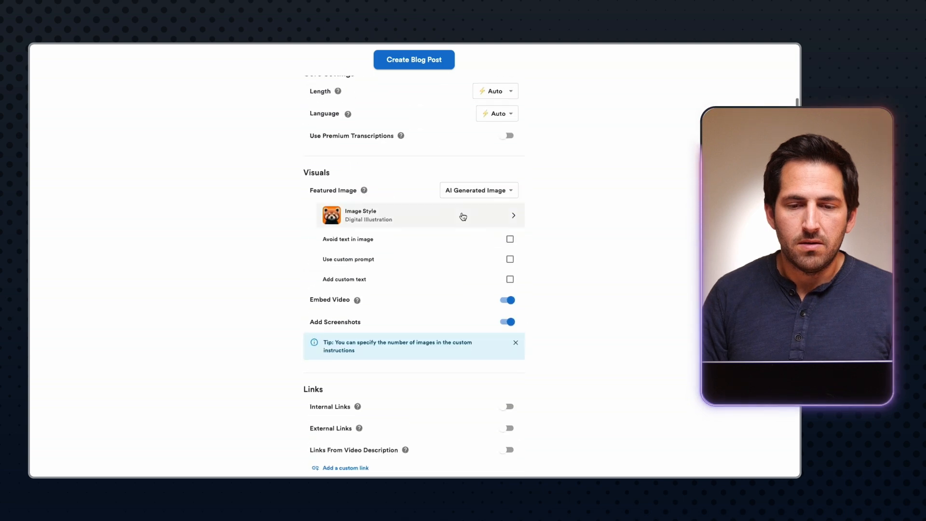
pyautogui.click(418, 66)
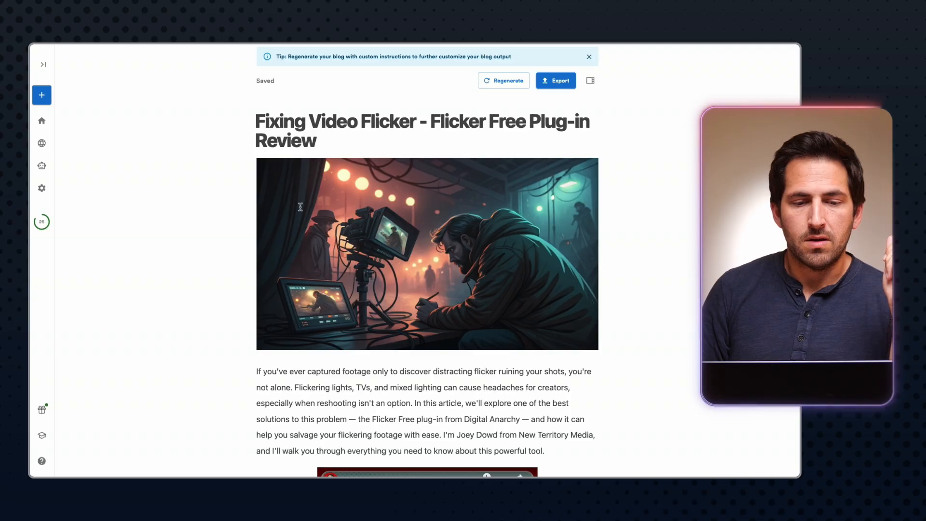
# Review the generated post's featured image, introduction, embedded video and the sections on understanding and preventing flicker
pyautogui.scroll(-3, 226, 236)
pyautogui.scroll(3, 226, 236)
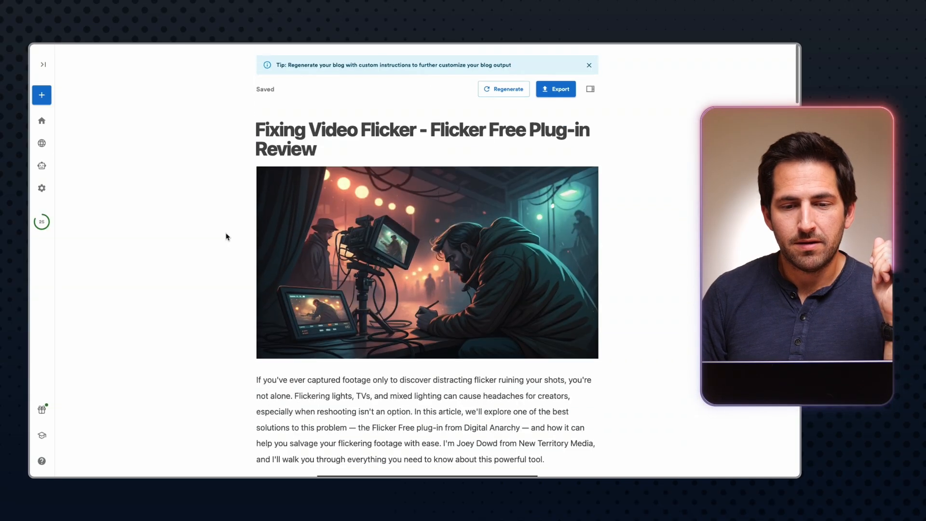
pyautogui.scroll(-5, 225, 237)
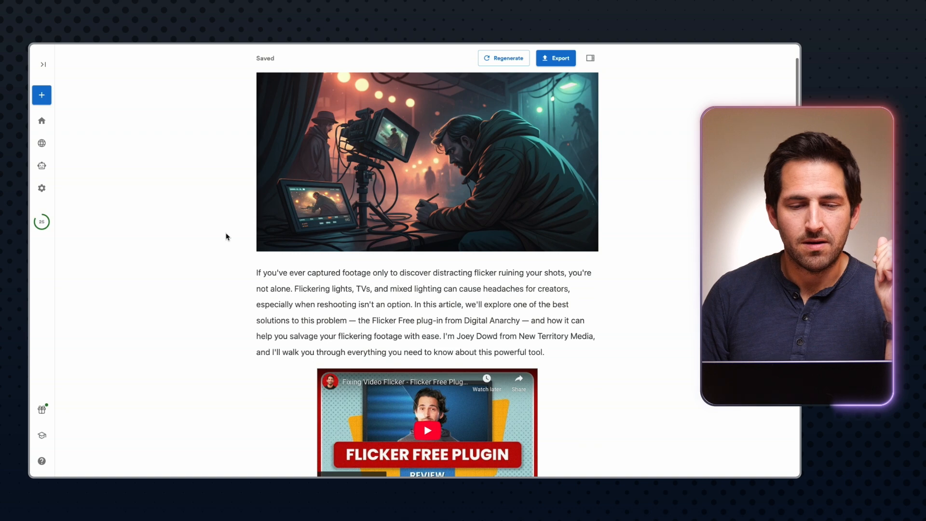
pyautogui.scroll(-10, 226, 237)
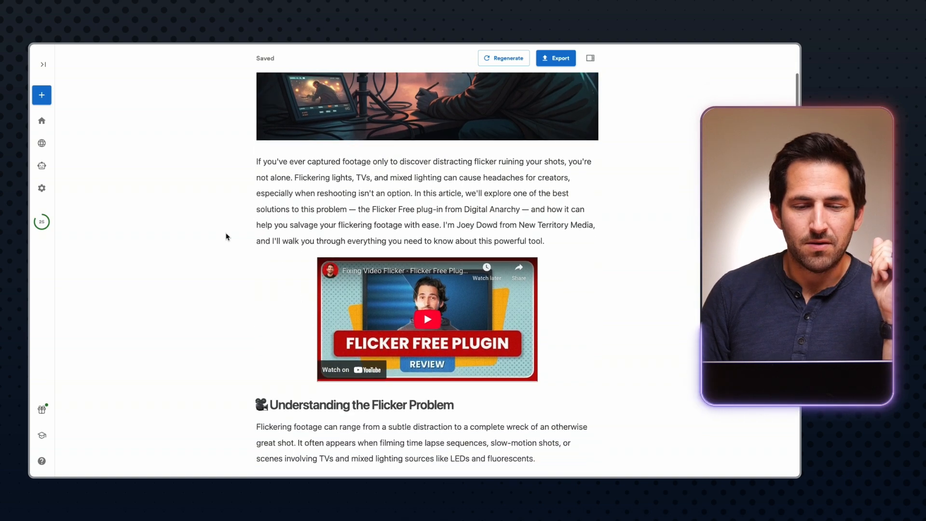
pyautogui.scroll(1, 226, 236)
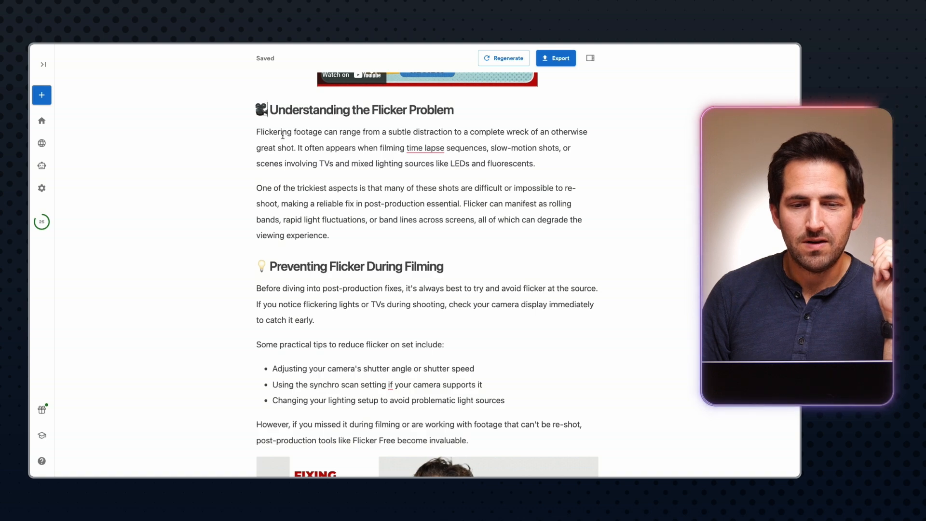
pyautogui.scroll(-9, 220, 196)
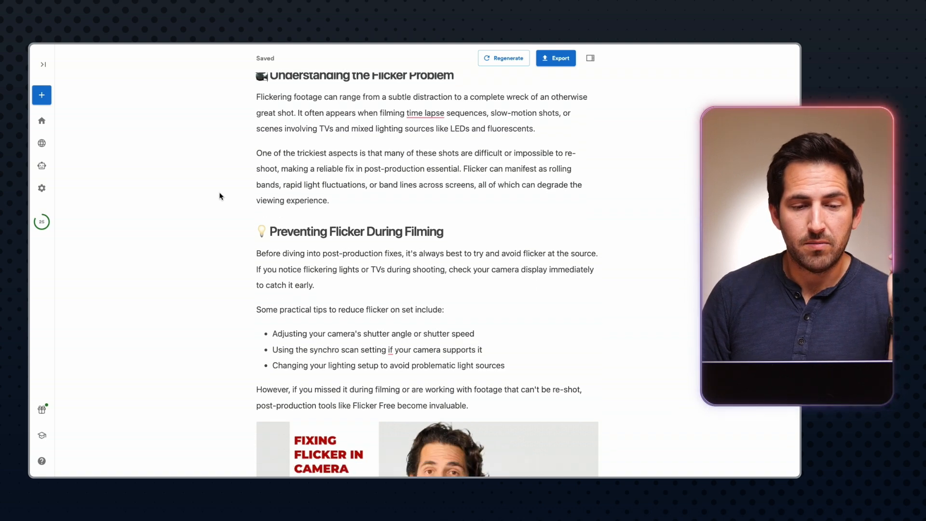
pyautogui.scroll(-6, 219, 196)
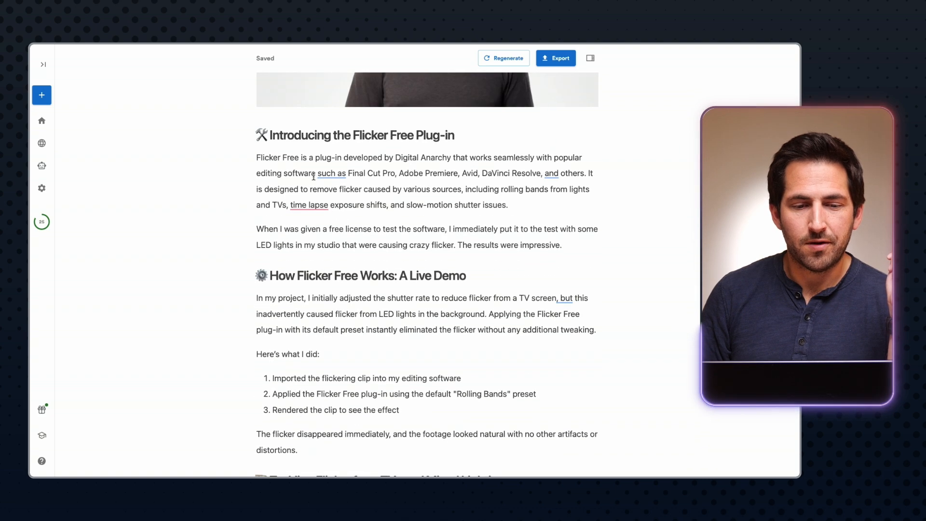
# Examine the post's plug-in demo, mixed lighting, presets, pricing and conclusion sections along with their inserted screenshots
pyautogui.scroll(-3, 314, 176)
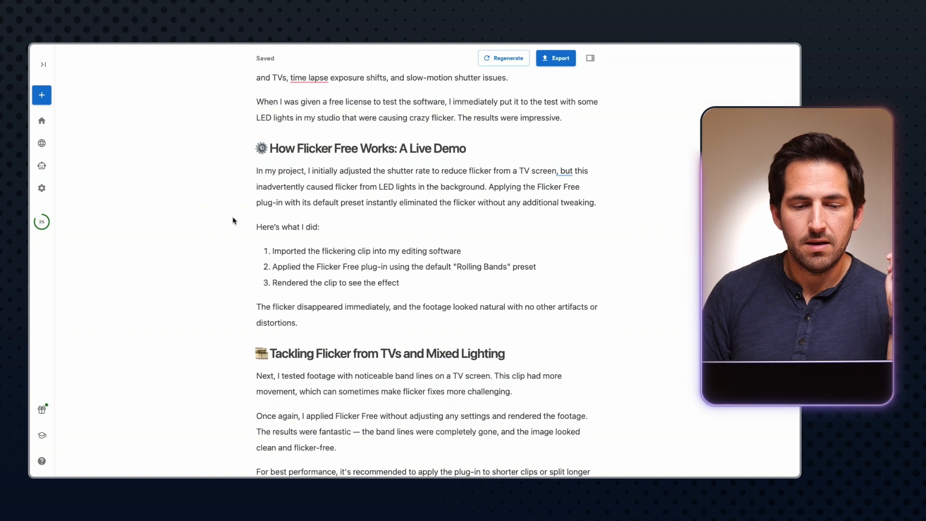
pyautogui.scroll(-6, 233, 221)
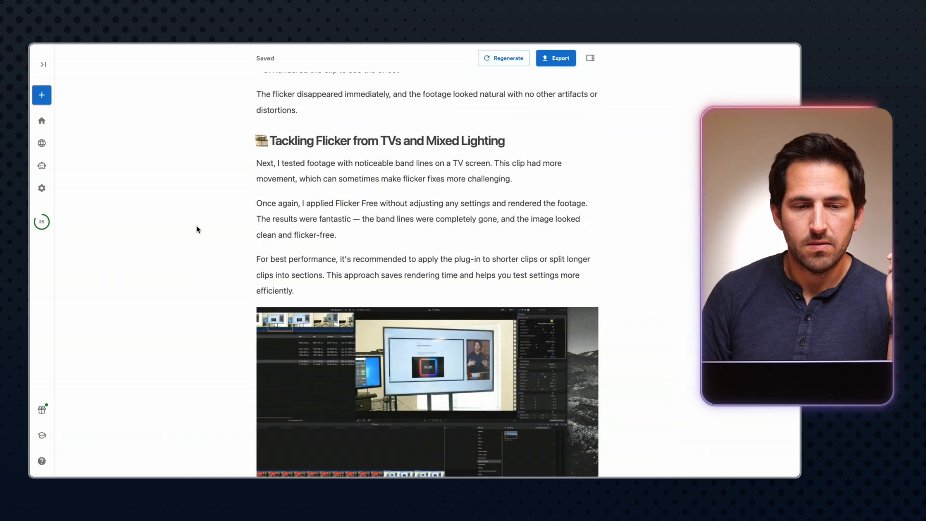
pyautogui.scroll(-2, 197, 229)
pyautogui.scroll(-2, 197, 230)
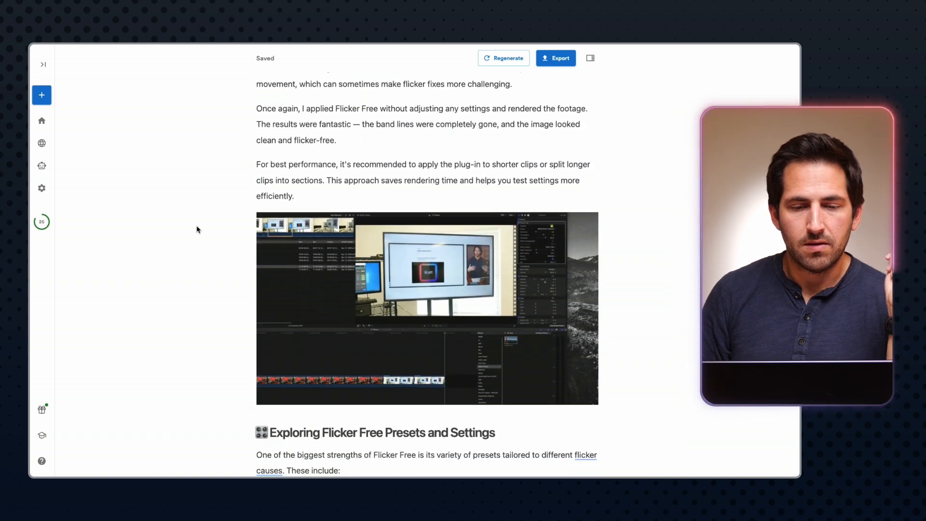
pyautogui.scroll(-10, 223, 260)
pyautogui.scroll(4, 290, 237)
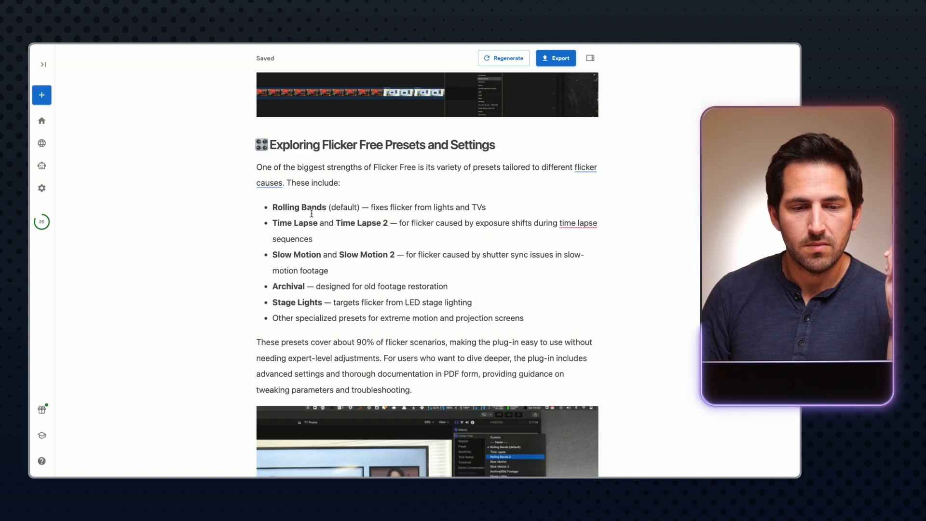
pyautogui.scroll(-8, 311, 243)
pyautogui.scroll(-6, 214, 252)
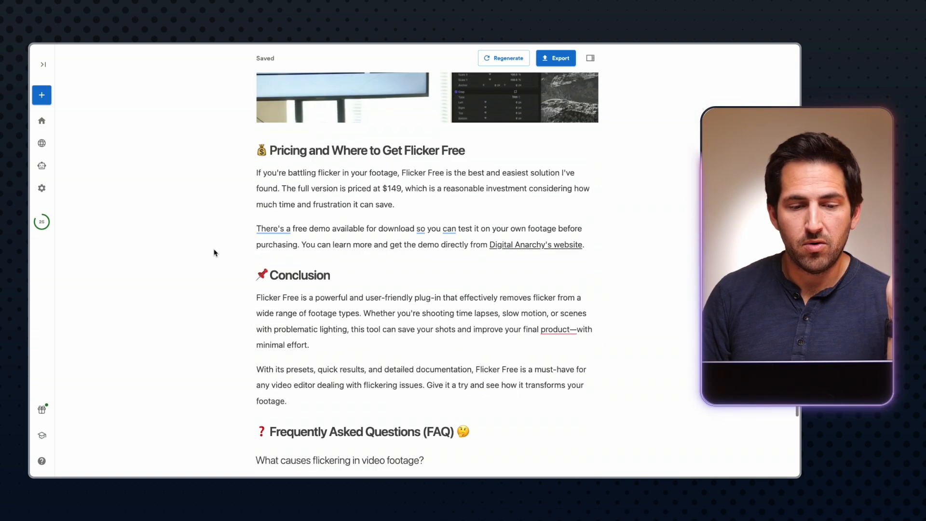
# Read through the Frequently Asked Questions at the end of the post and go back up through the article
pyautogui.scroll(-7, 231, 241)
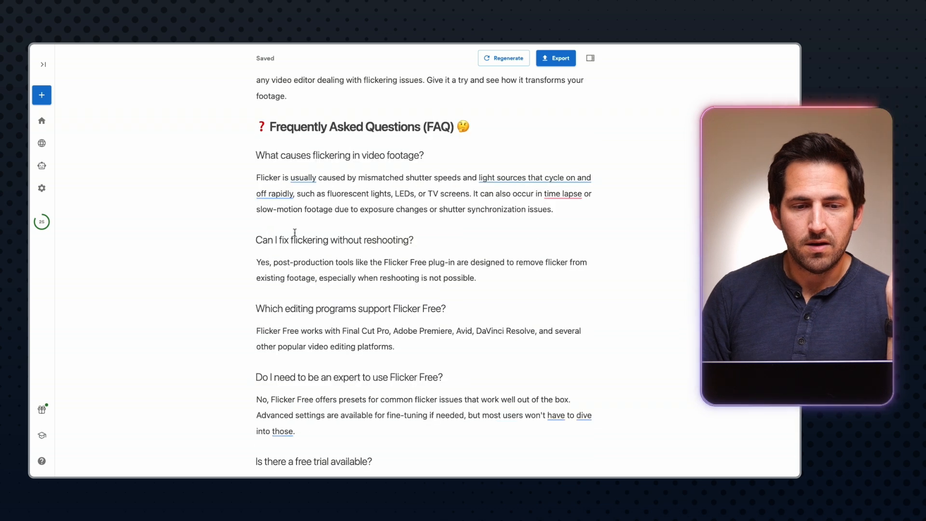
pyautogui.scroll(-1, 309, 249)
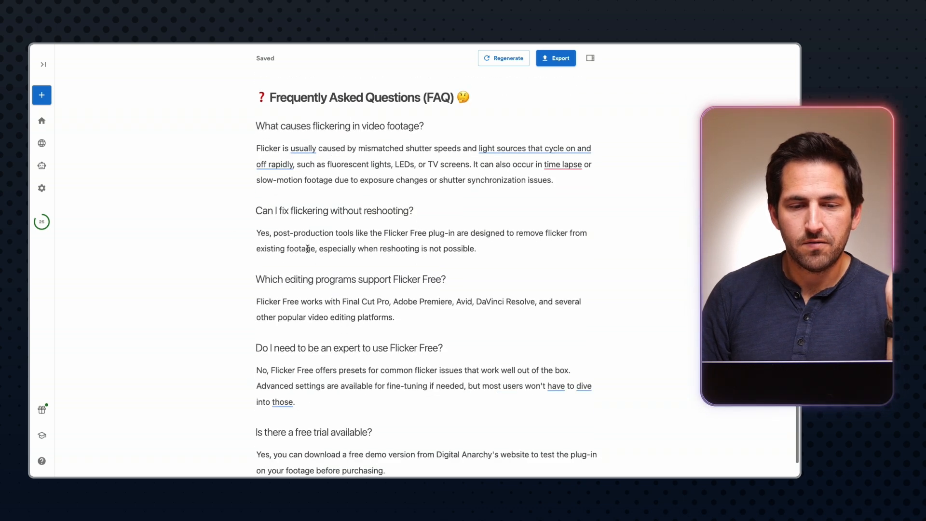
pyautogui.scroll(-1, 267, 256)
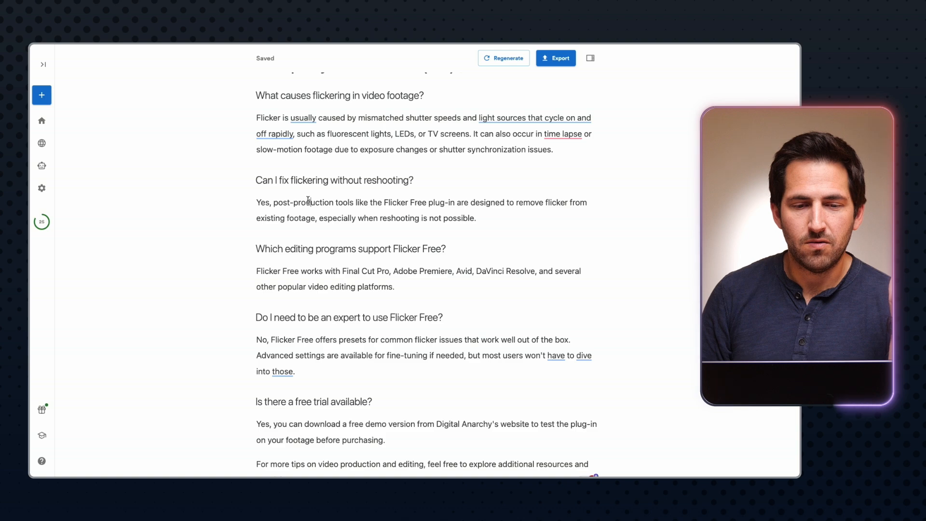
pyautogui.scroll(-2, 247, 251)
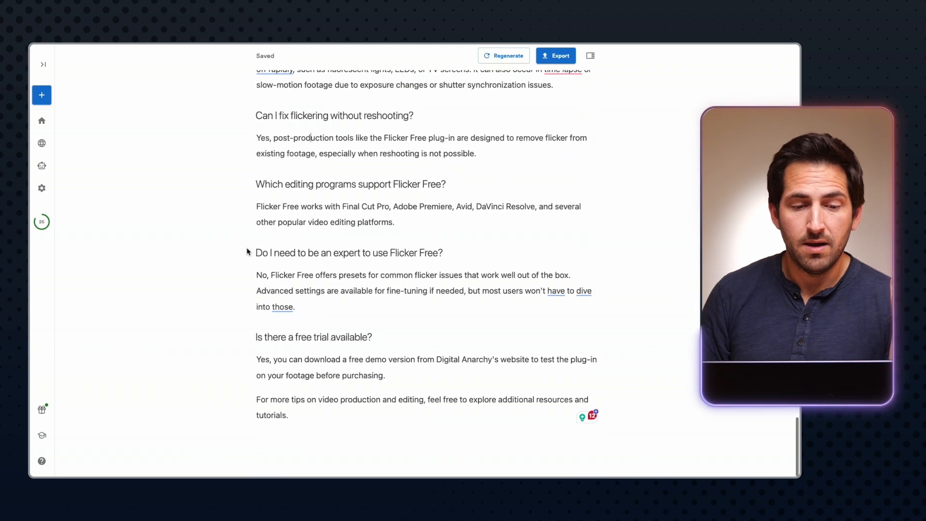
pyautogui.scroll(1, 474, 232)
pyautogui.scroll(15, 474, 232)
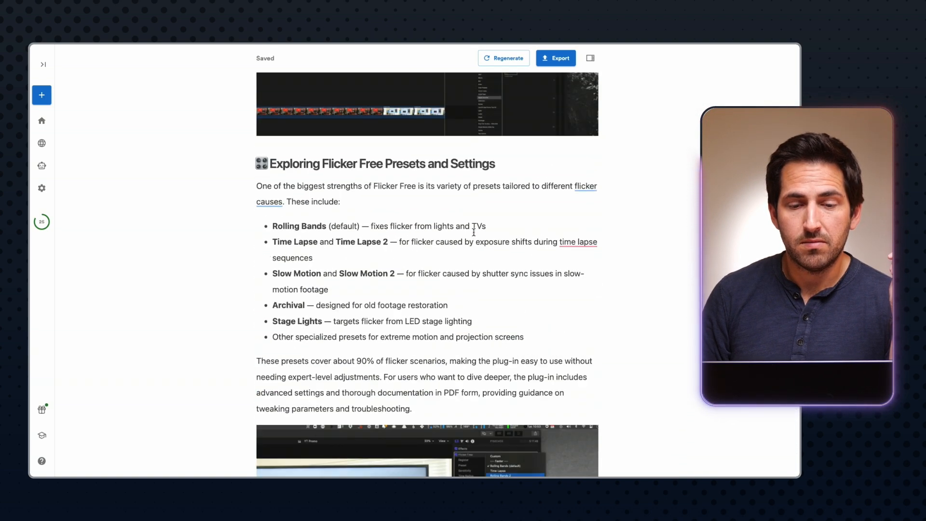
pyautogui.scroll(8, 474, 232)
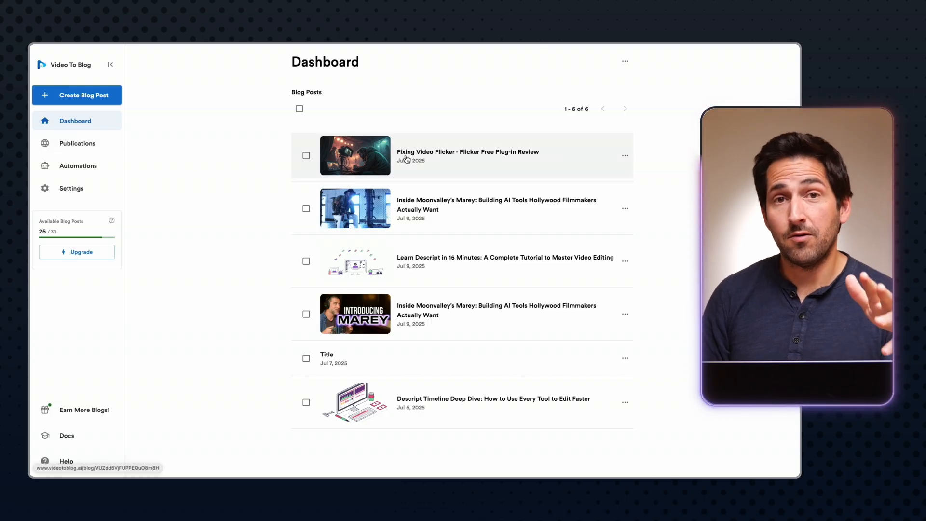
# Look at the Publications and Automations sections, and check the new automation's YouTube Channel URL form before closing it
pyautogui.click(76, 145)
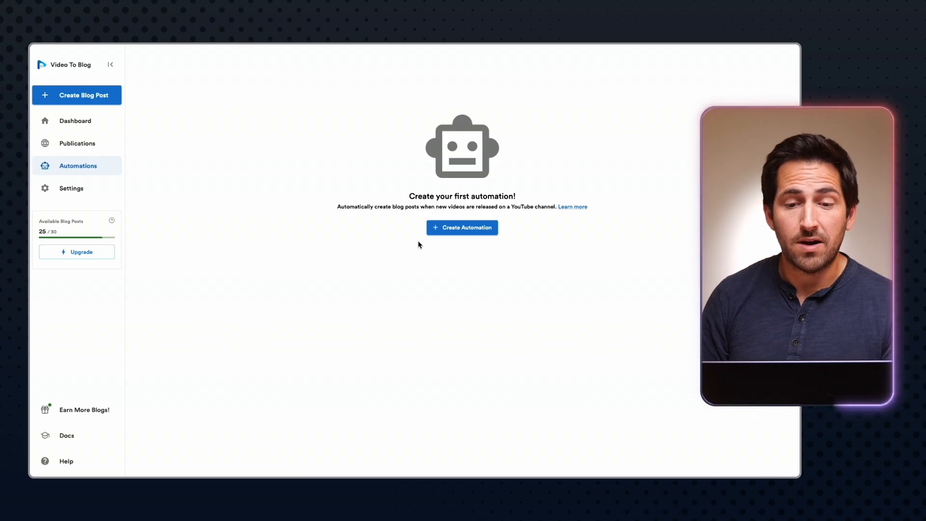
pyautogui.click(437, 233)
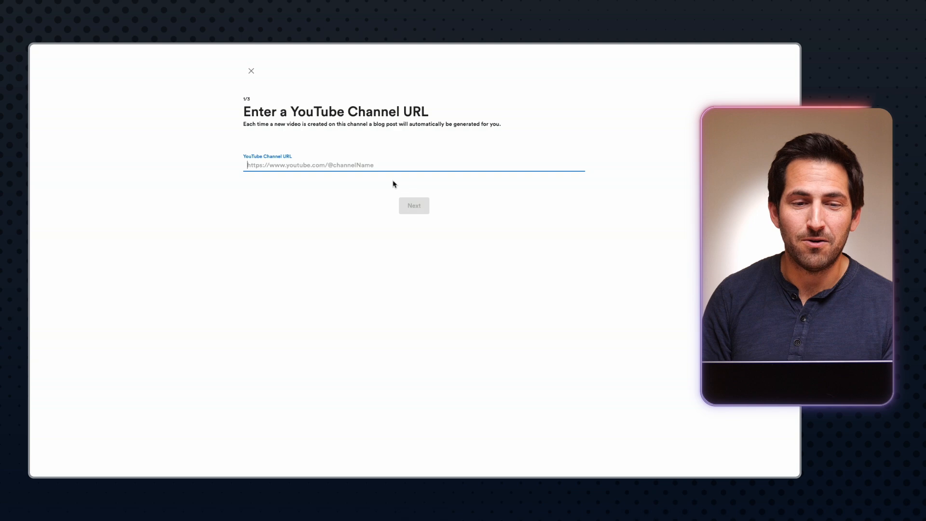
pyautogui.click(251, 72)
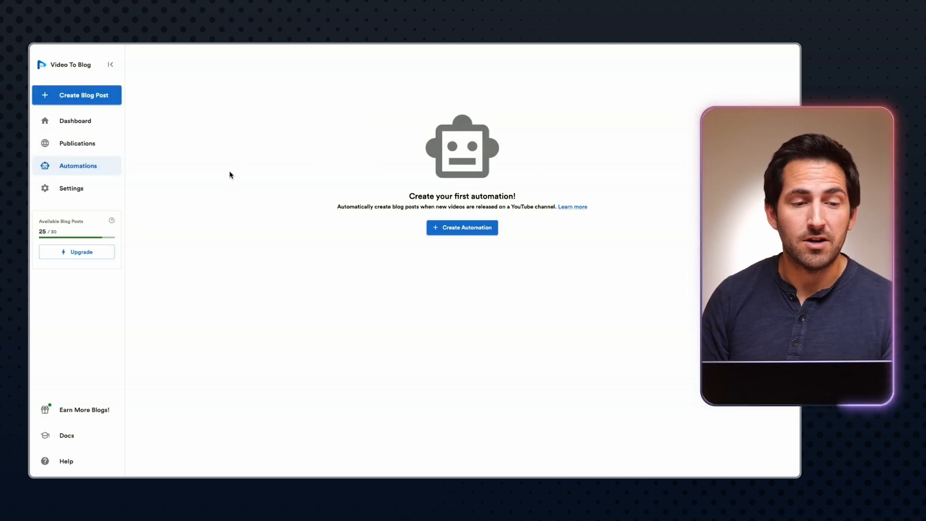
# Open the account settings to view the team members and available publishing integrations
pyautogui.click(85, 189)
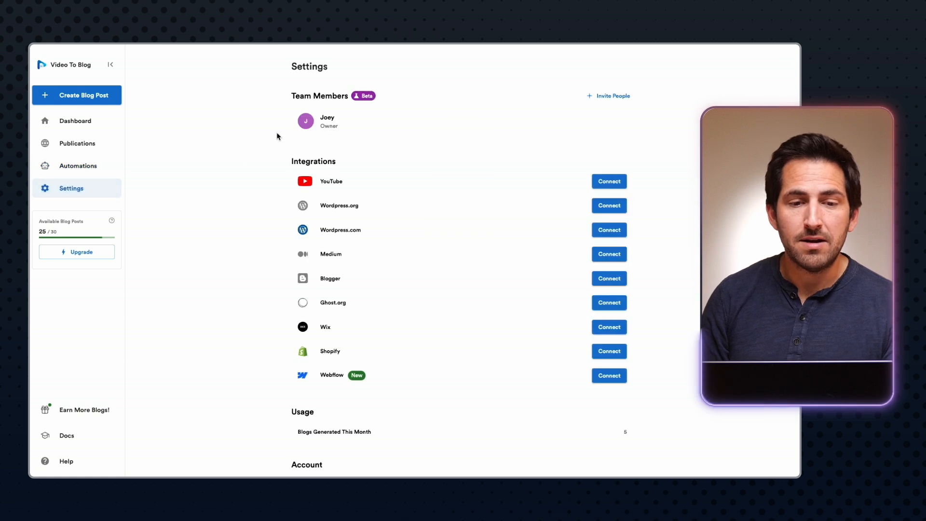